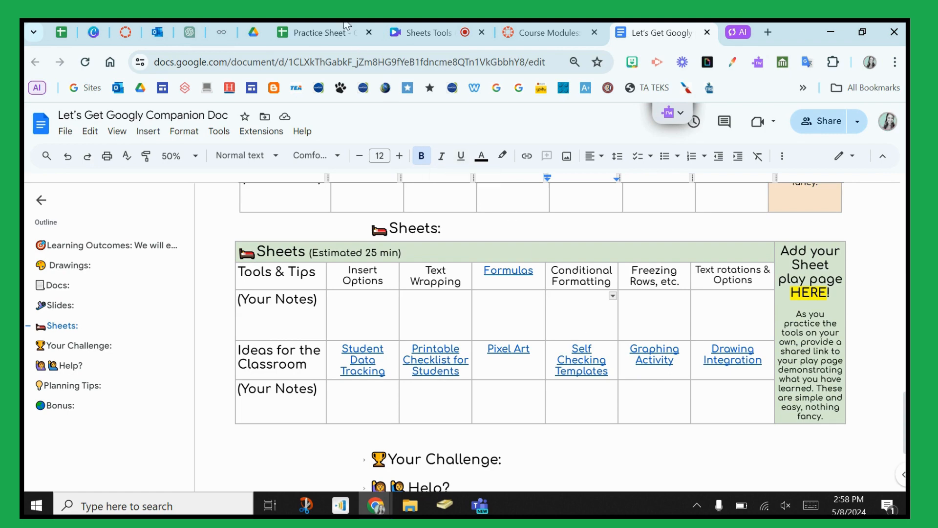
Step: Switch to the Practice Sheet spreadsheet in Google Sheets
left_click(318, 27)
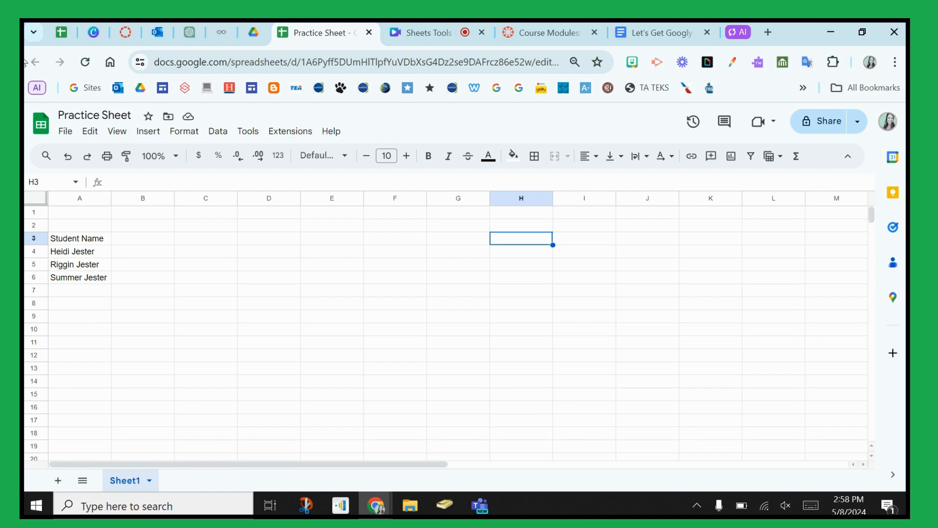
left_click(155, 134)
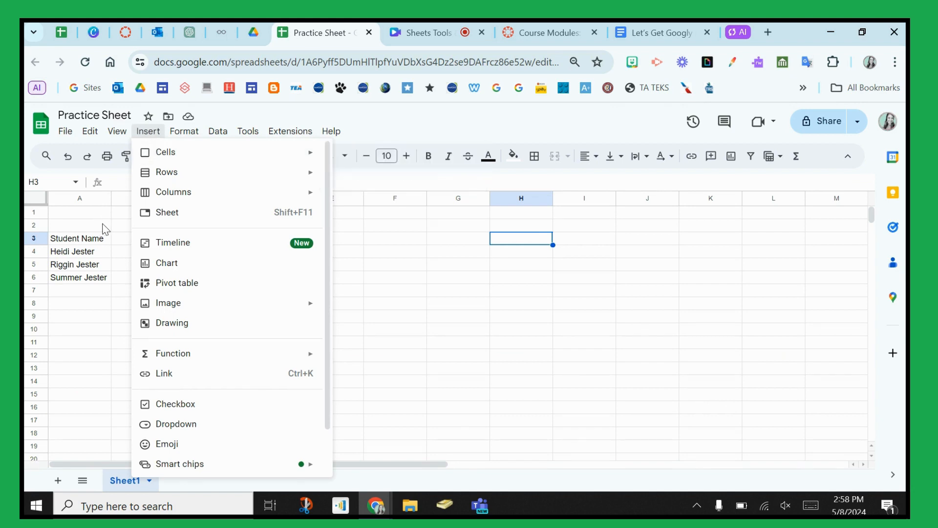
left_click(192, 404)
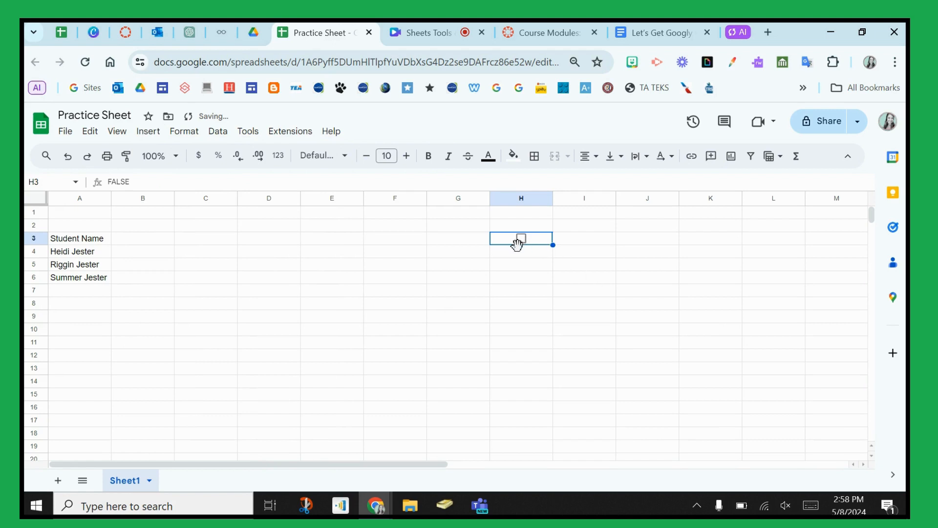
key("Delete")
Step: Insert checkboxes in cells B4:B6 beside the three student names
left_click_drag(140, 239, 122, 276)
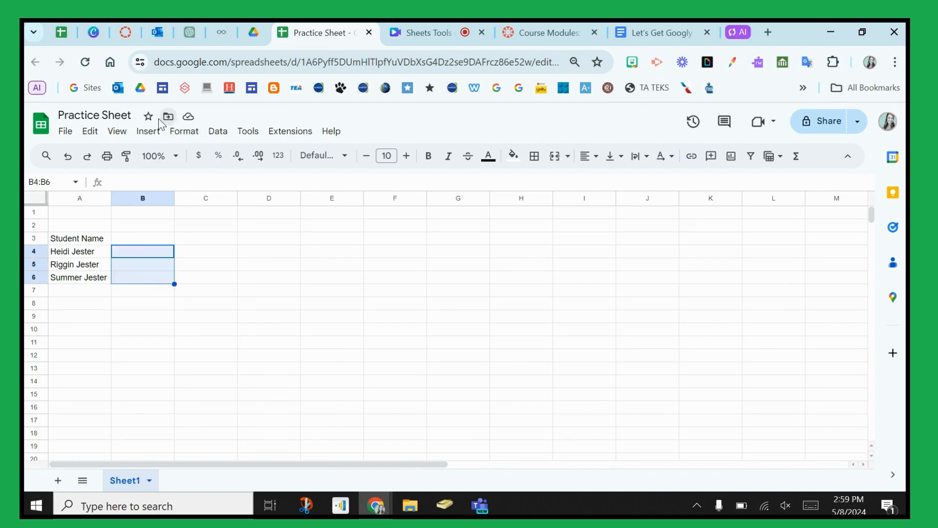
left_click(148, 131)
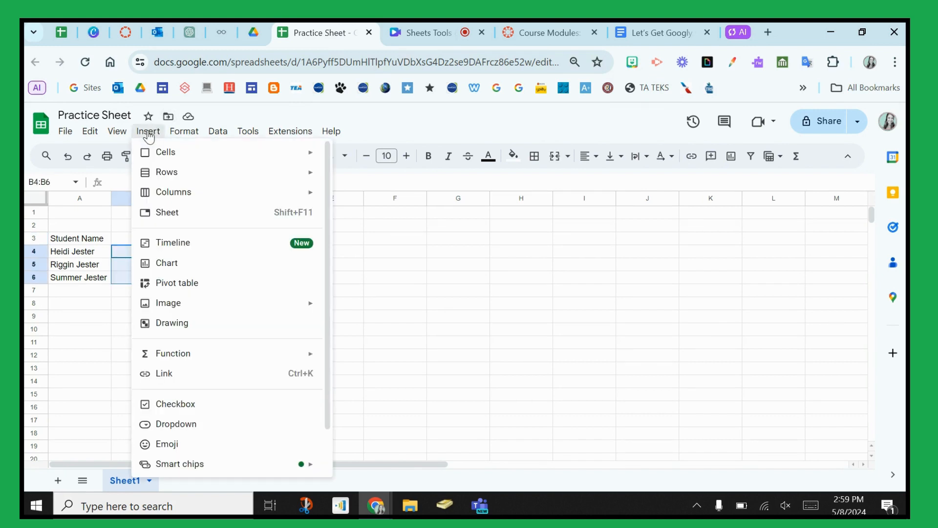
left_click(206, 407)
Step: Try toggling the checkboxes, ending with B4 and B6 ticked and B5 cleared
left_click(143, 253)
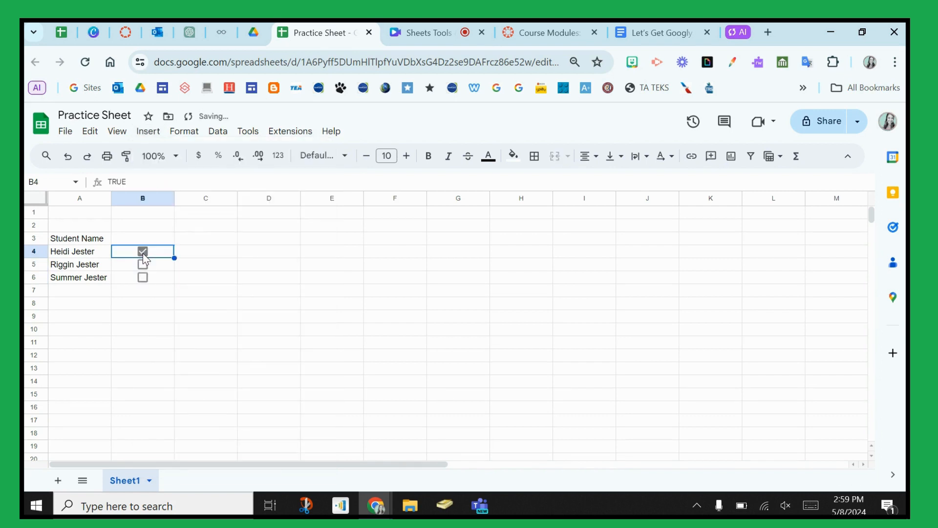
left_click(142, 265)
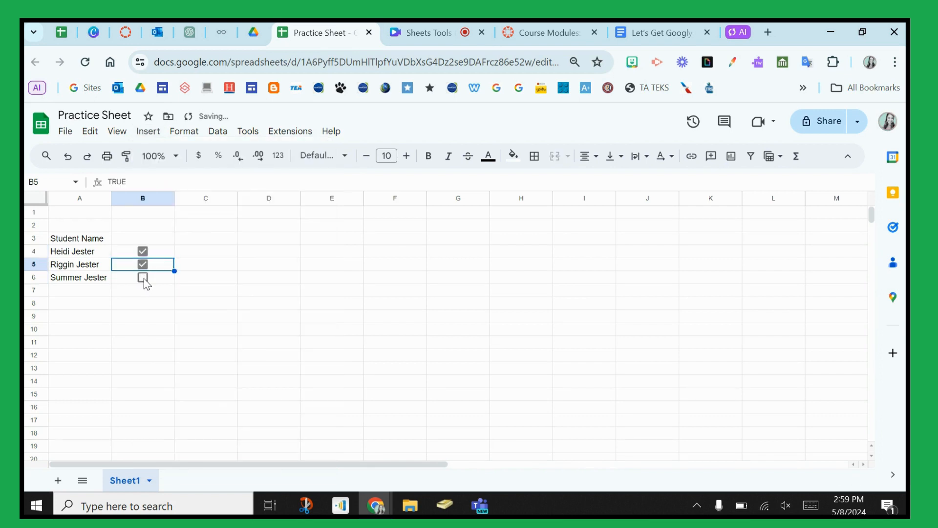
left_click(144, 278)
left_click(142, 264)
left_click(143, 255)
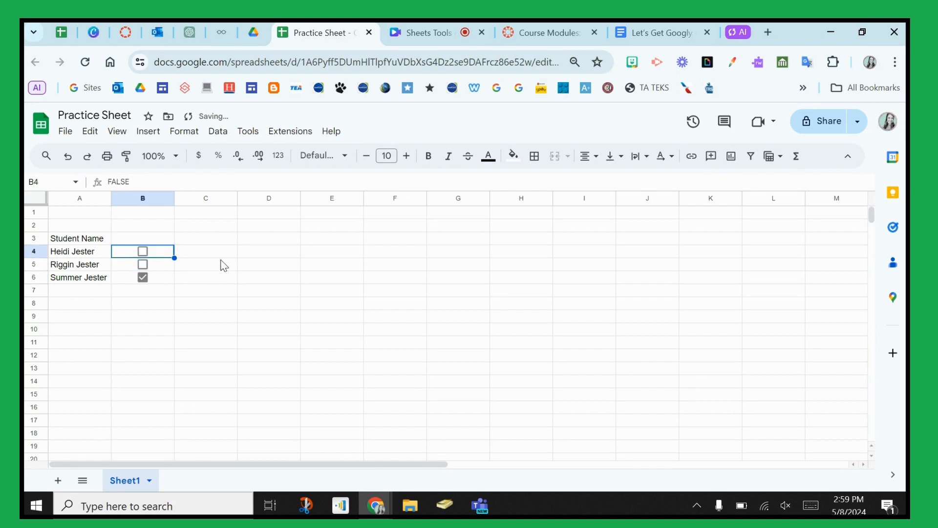
left_click(143, 253)
Step: Change the colour of the checkboxes in B4:B6 to purple
left_click_drag(168, 257, 164, 277)
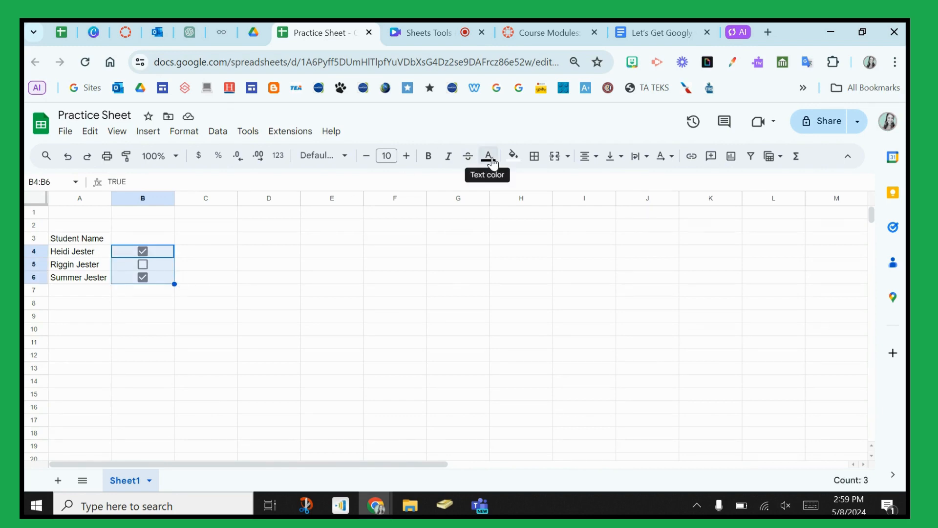
left_click(488, 156)
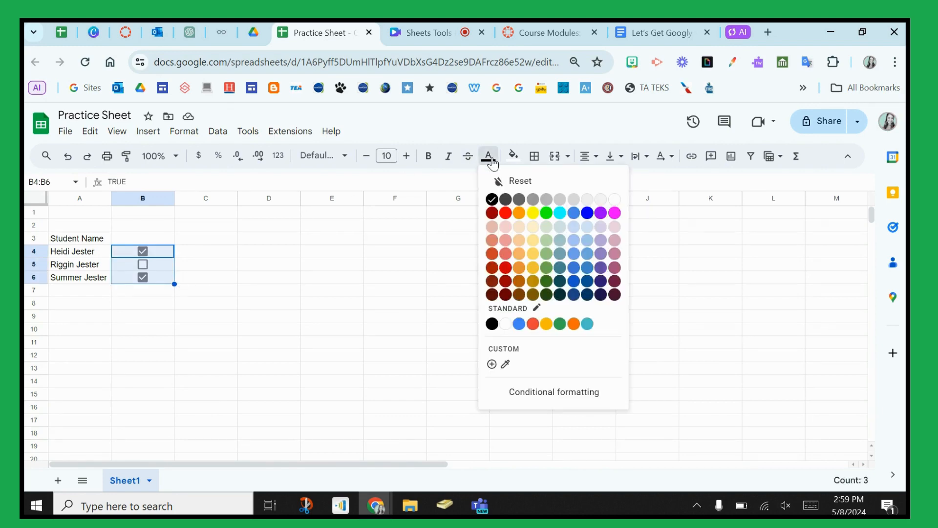
left_click(600, 214)
left_click(272, 307)
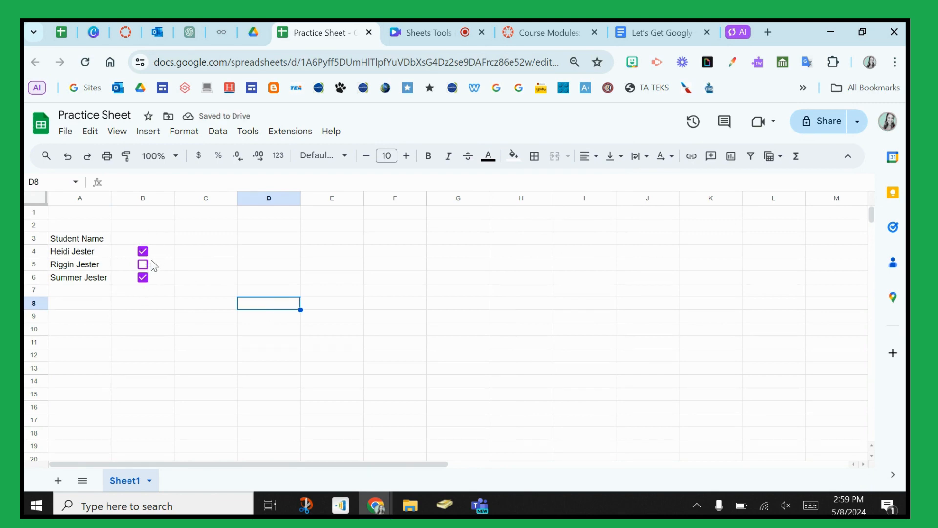
Step: Change the colour of the checkboxes in B4:B6 to orange
left_click_drag(152, 249, 156, 282)
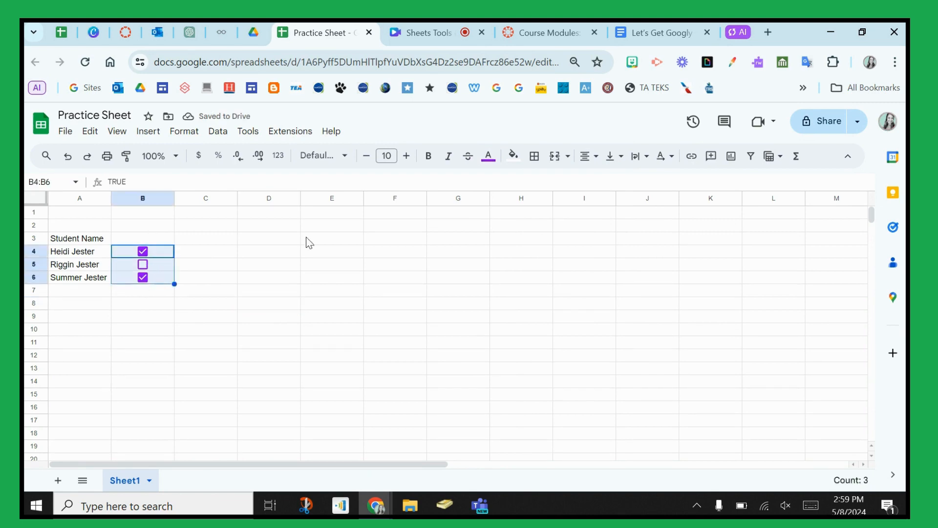
left_click(490, 159)
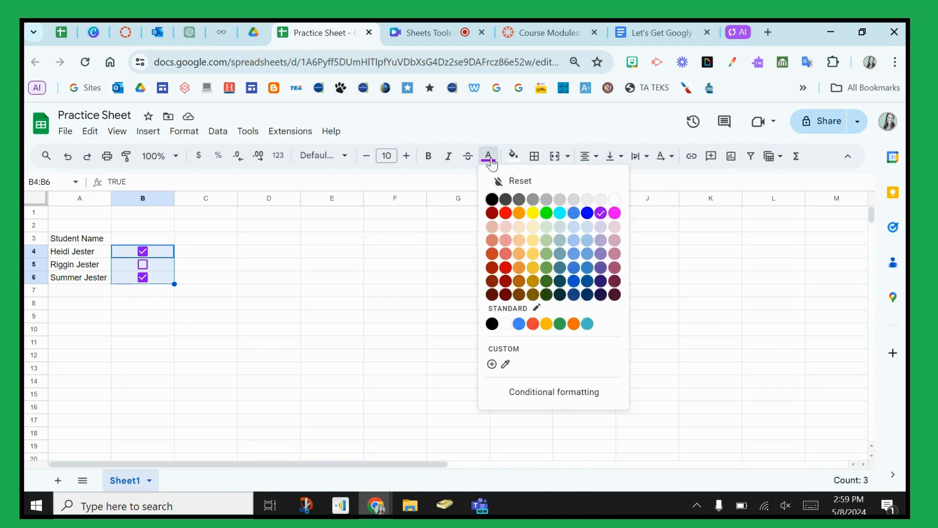
left_click(517, 213)
left_click(210, 292)
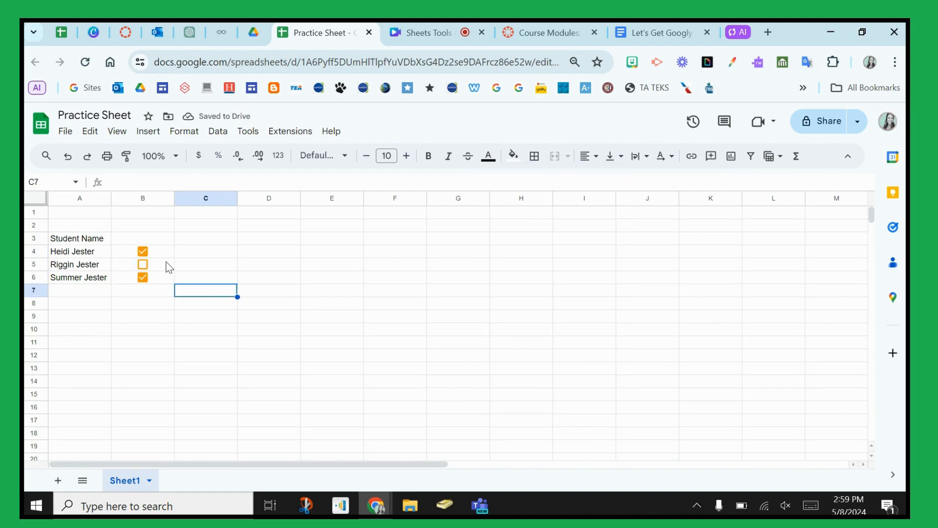
Step: Insert a dropdown in cell C4 and name its first option "Completed"
left_click(199, 252)
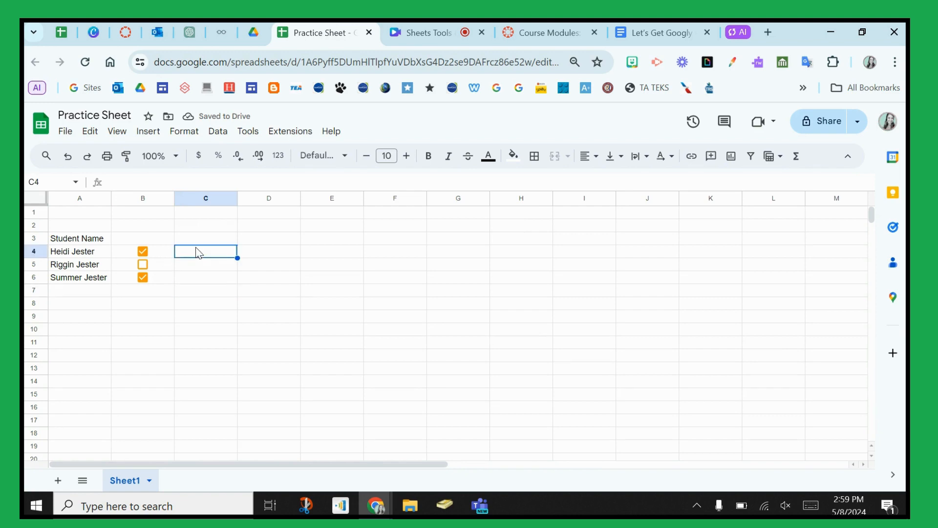
left_click(149, 132)
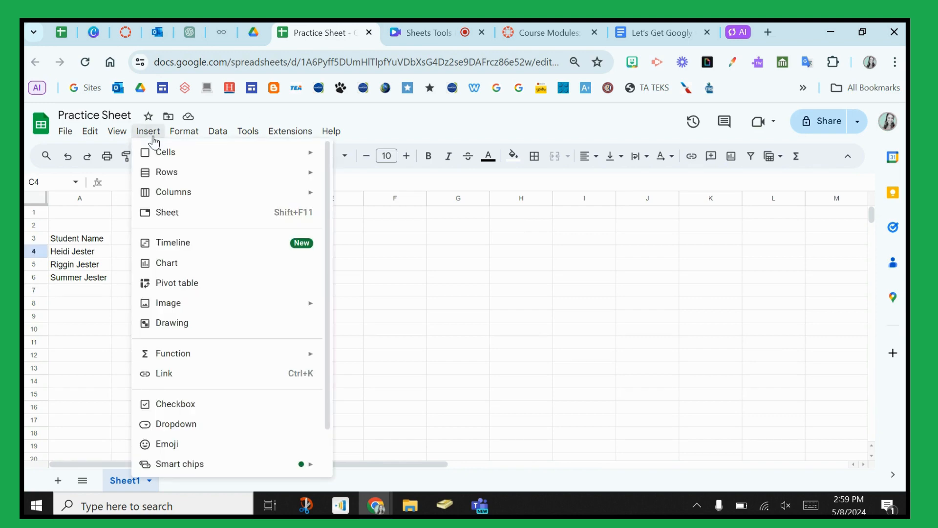
left_click(237, 426)
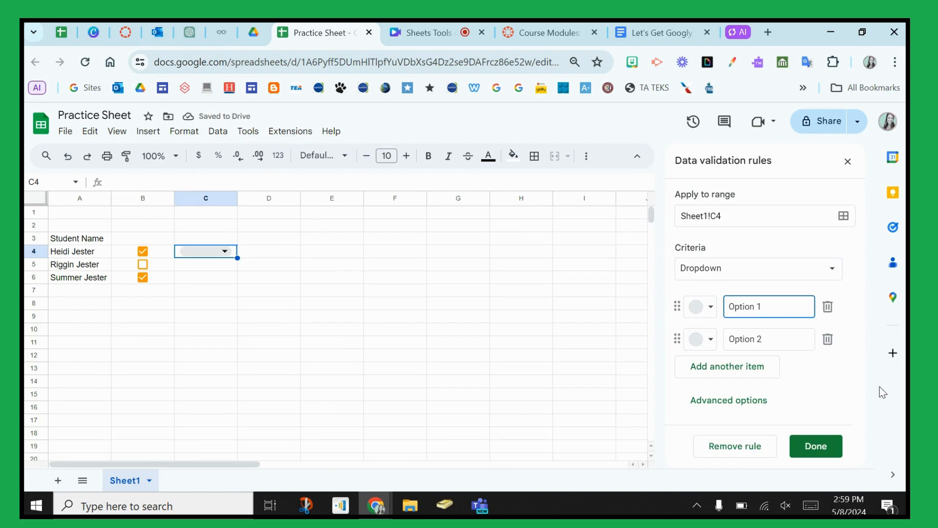
triple_click(789, 304)
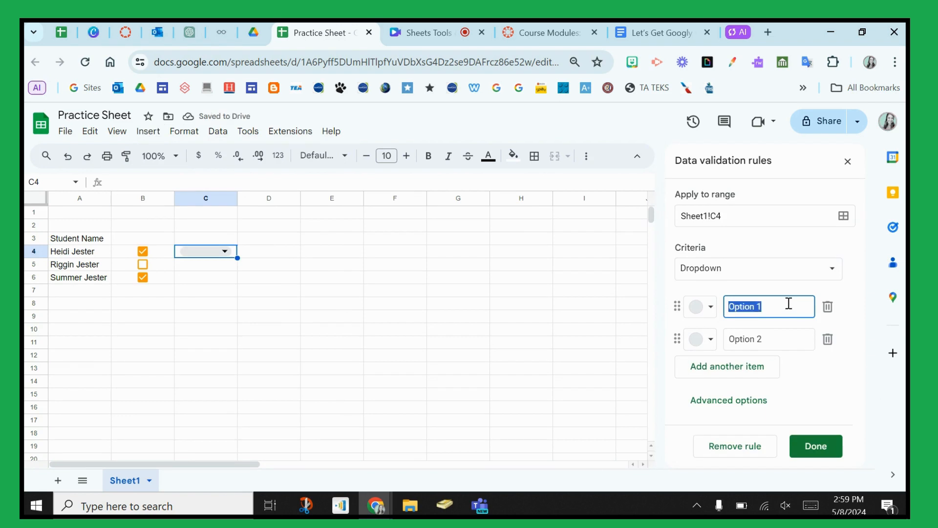
type("Complet")
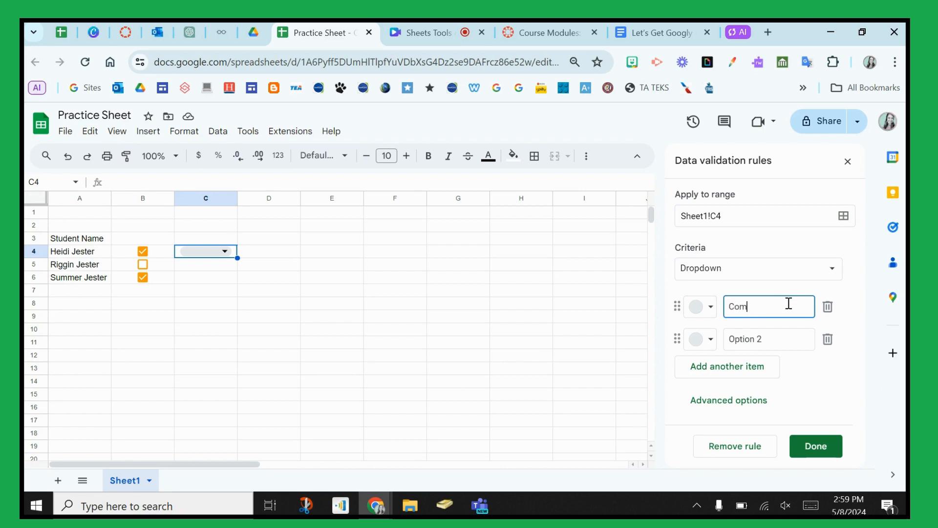
Step: Name the dropdown's second option "Not Completed" and add a third option named "Still Work"
key("Tab")
key("Tab")
key("Tab")
key("Tab")
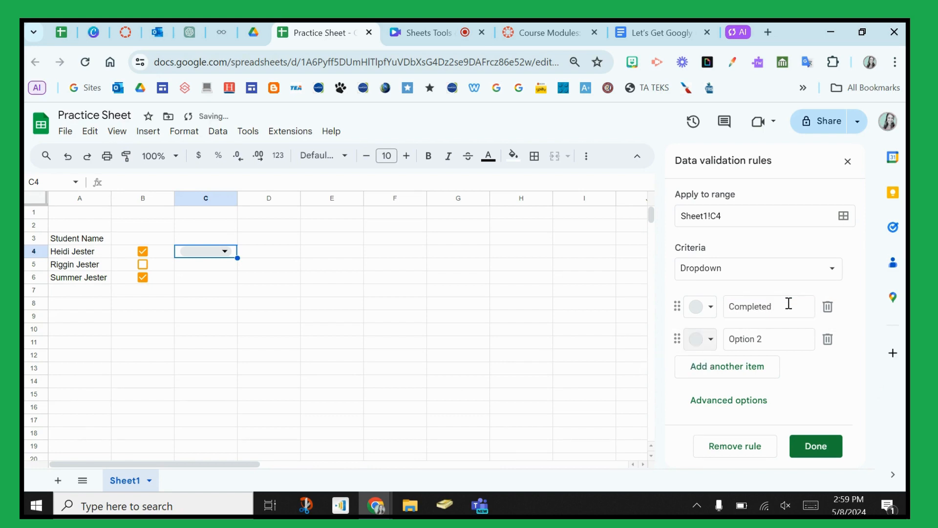
type("Not Compl")
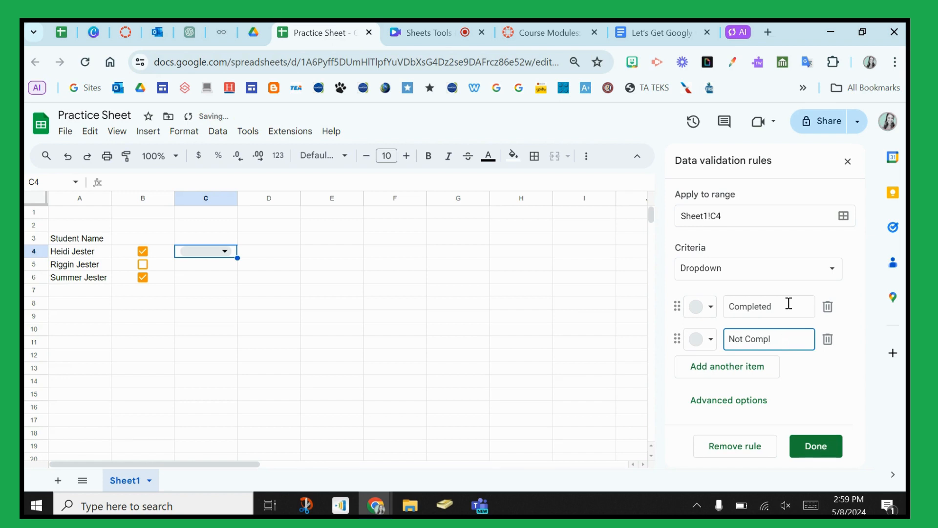
type("eted")
key("Tab")
key("Tab")
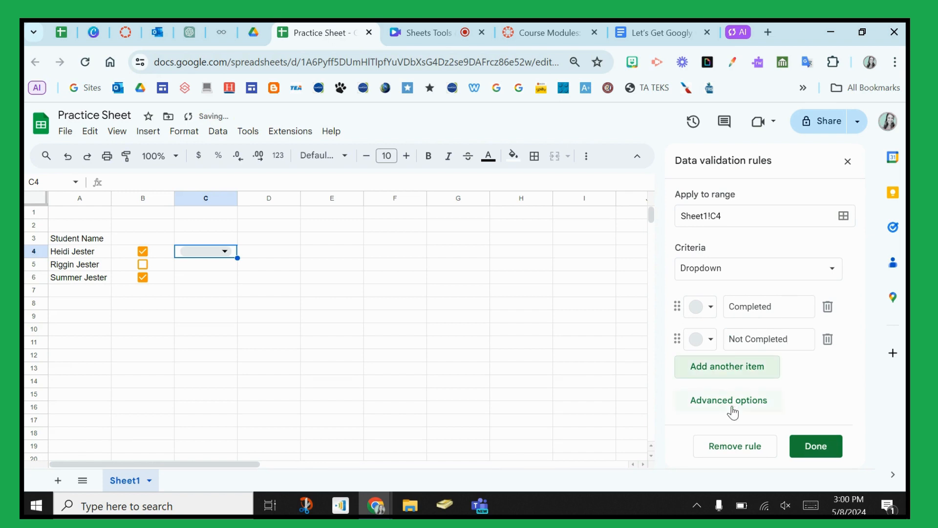
left_click(725, 370)
type("Still")
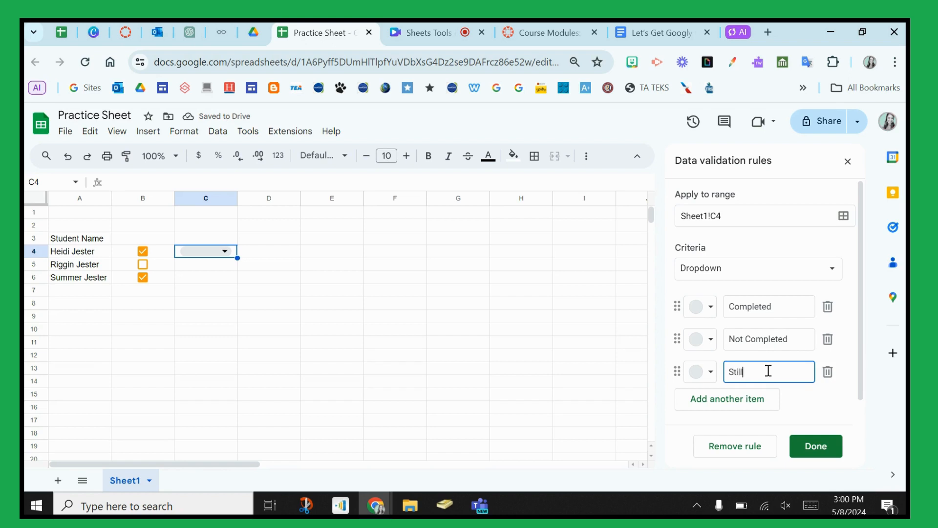
type(" Work")
Step: Colour Completed light green, Not Completed light red and Still Work light orange, save the rule and check the choices in C4
left_click(700, 307)
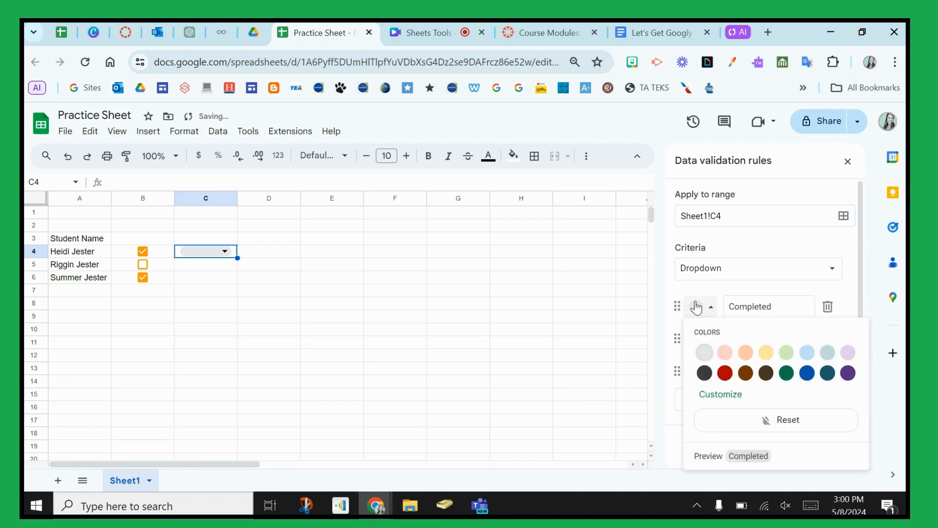
left_click(724, 370)
left_click(699, 307)
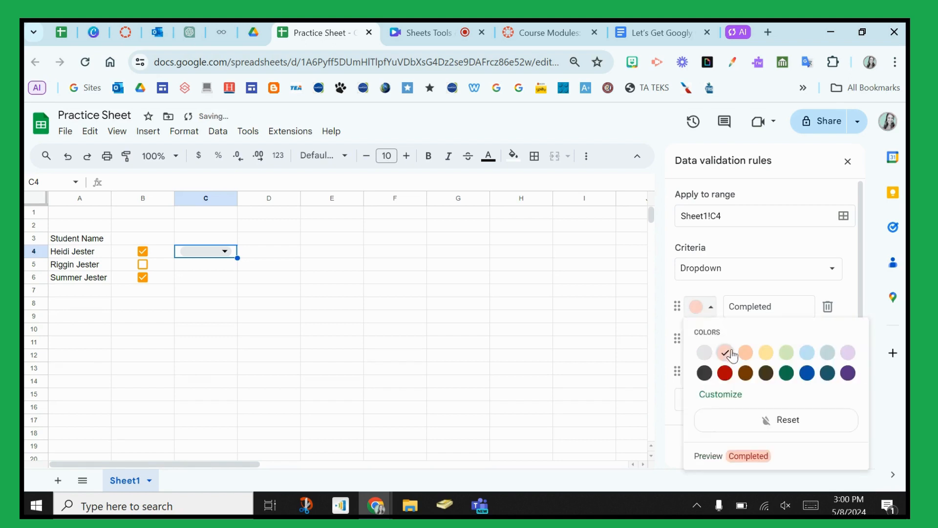
left_click(788, 353)
left_click(700, 339)
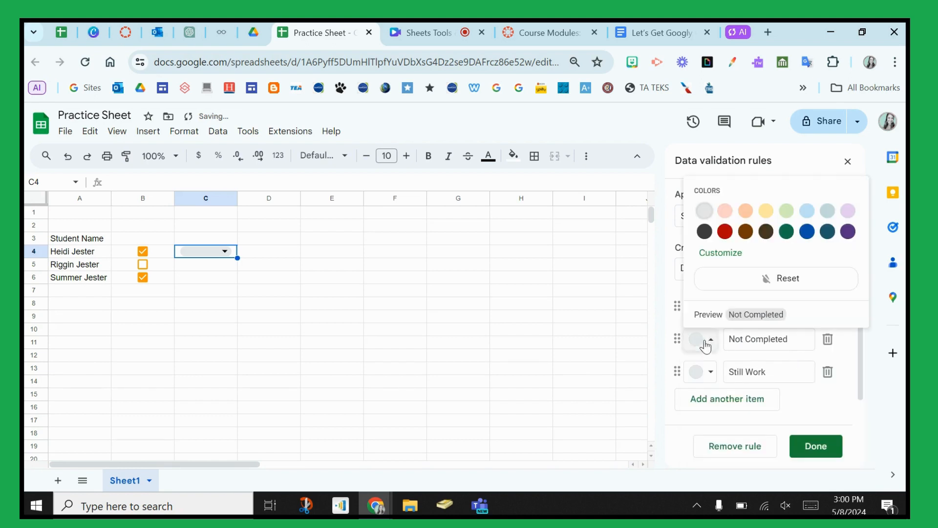
left_click(726, 214)
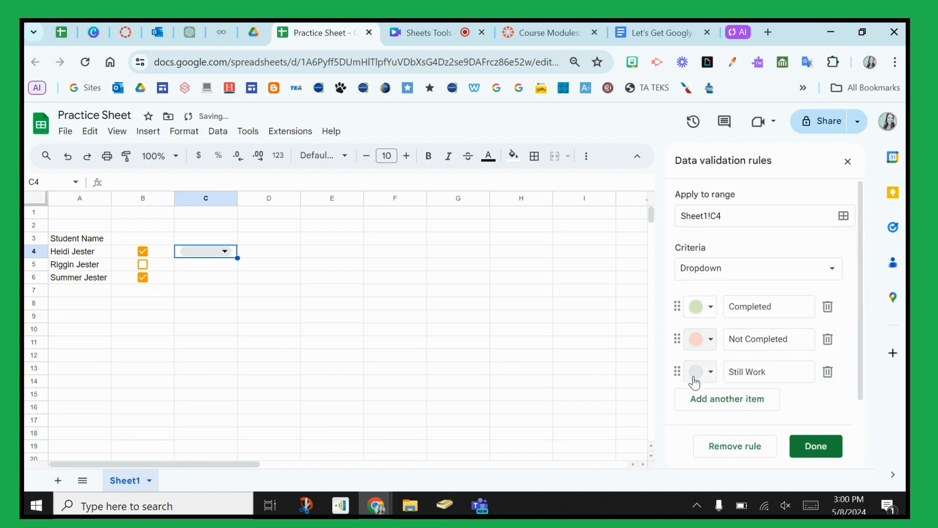
left_click(697, 371)
left_click(748, 246)
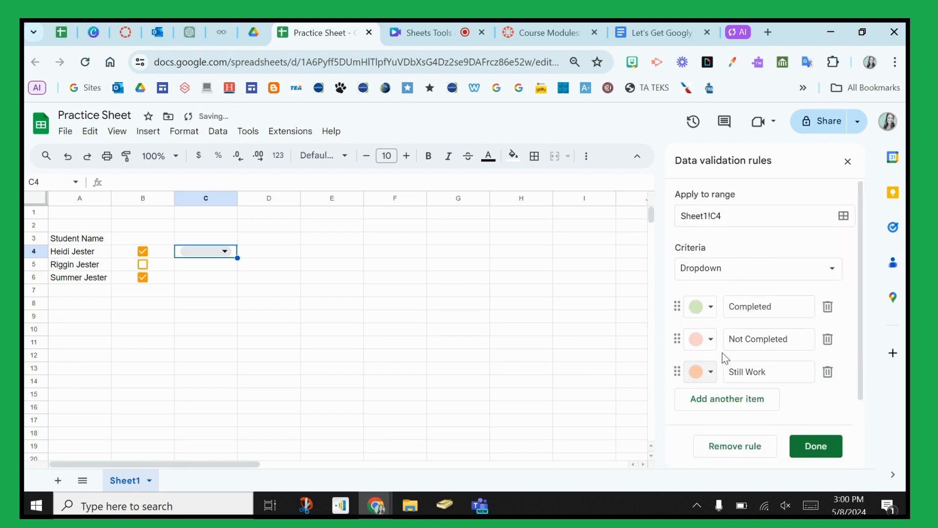
left_click(820, 458)
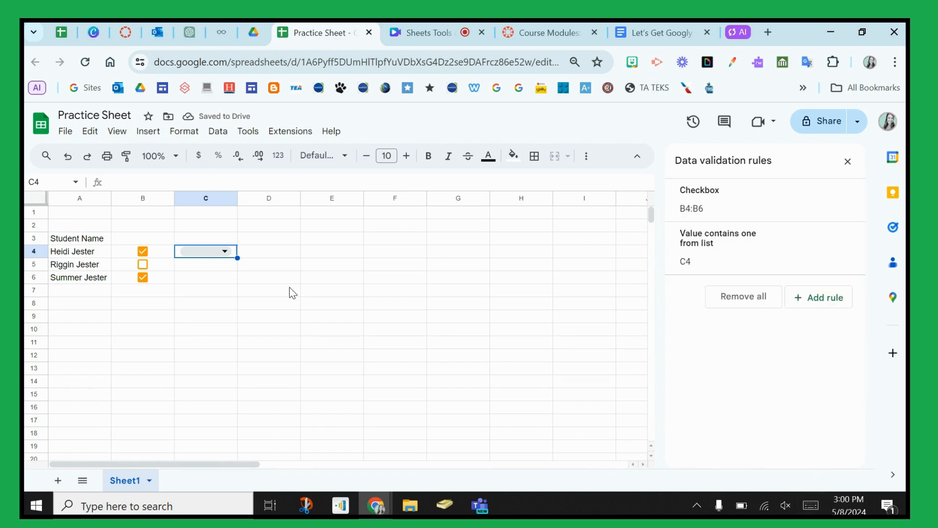
left_click(227, 253)
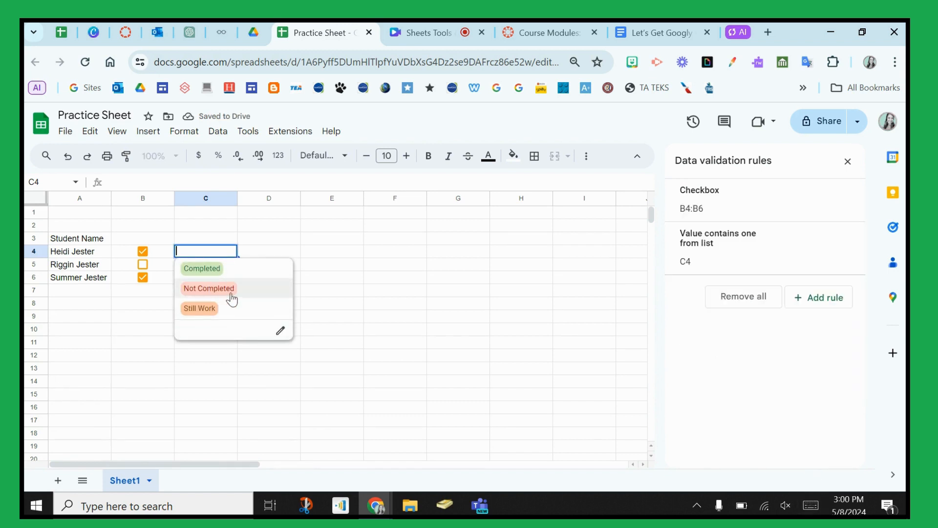
left_click(264, 251)
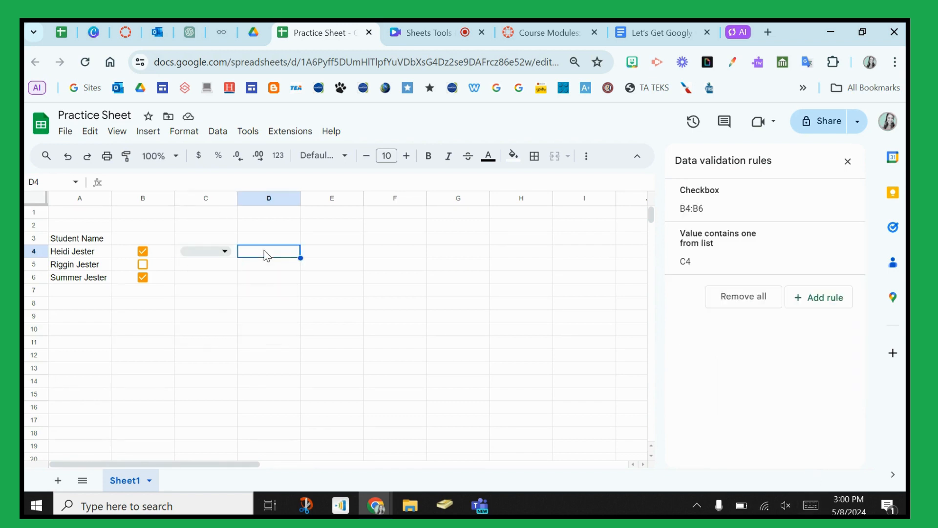
Step: Copy the dropdown from C4 into C5 and extend it down the column to C14
left_click(180, 254)
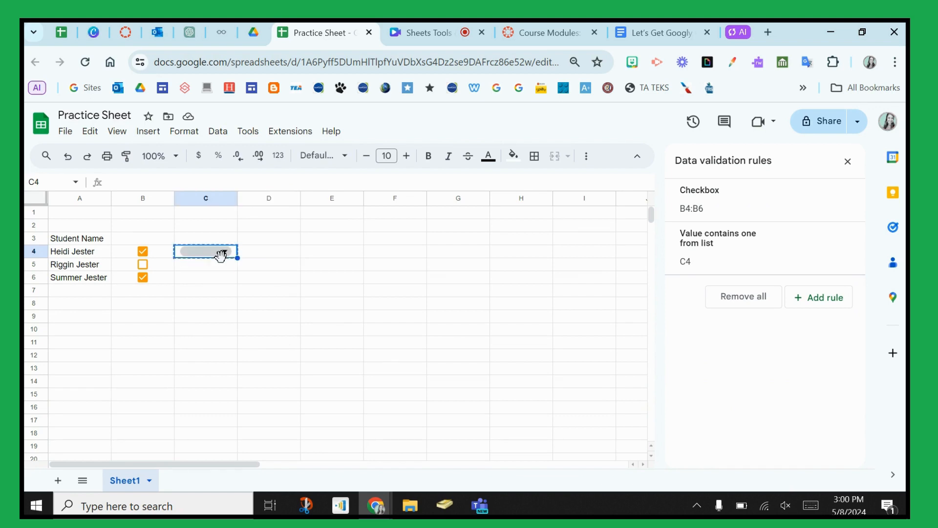
left_click(226, 271)
key("ctrl+v")
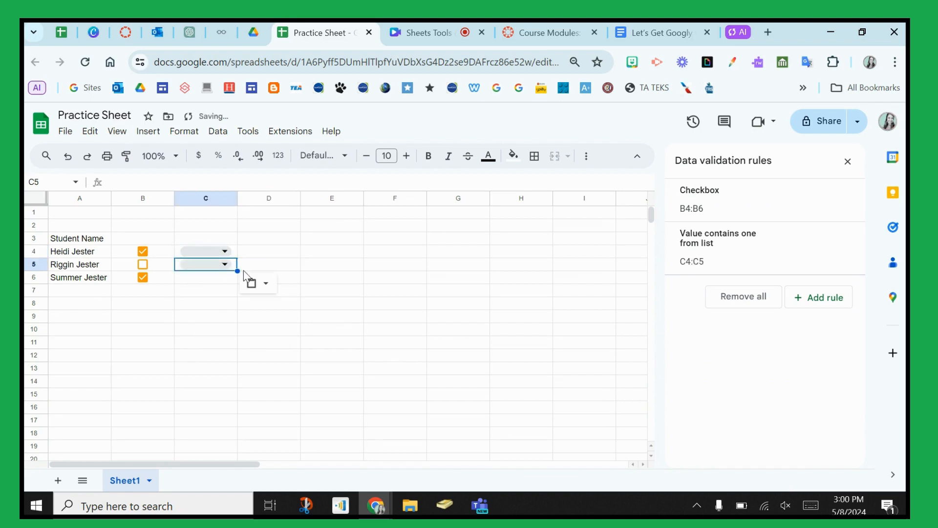
left_click_drag(238, 271, 250, 381)
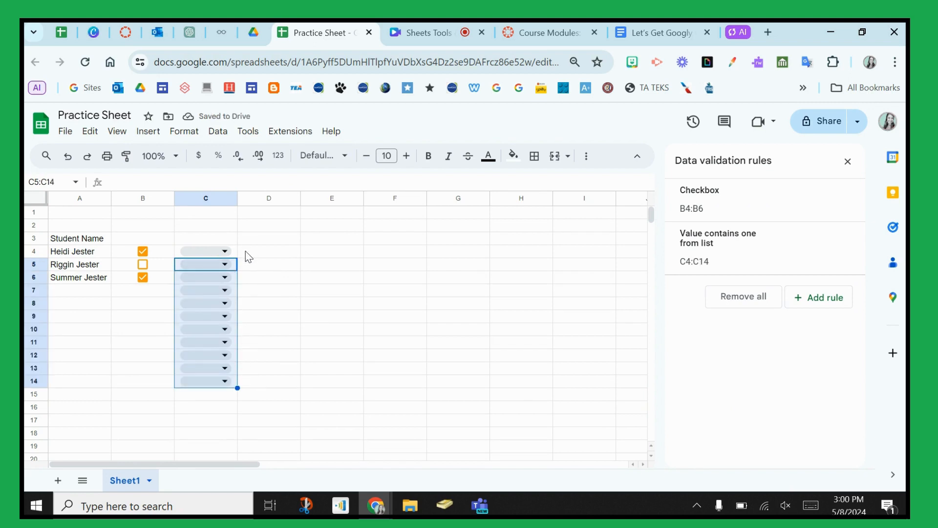
left_click(234, 253)
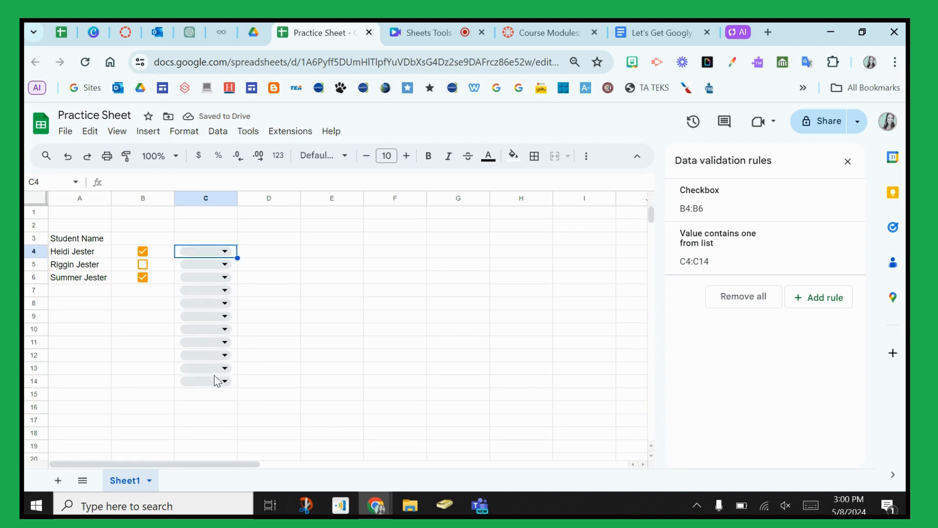
Step: Set C4 to Completed, C5 to Not Completed and C6 to Still Work, and widen column C to fit the full labels
left_click(196, 251)
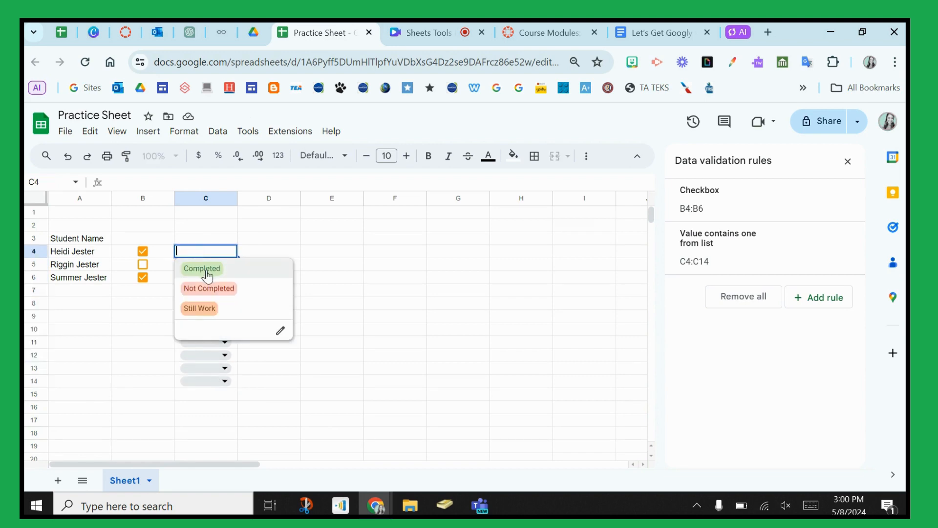
left_click(204, 270)
left_click(202, 266)
left_click(213, 308)
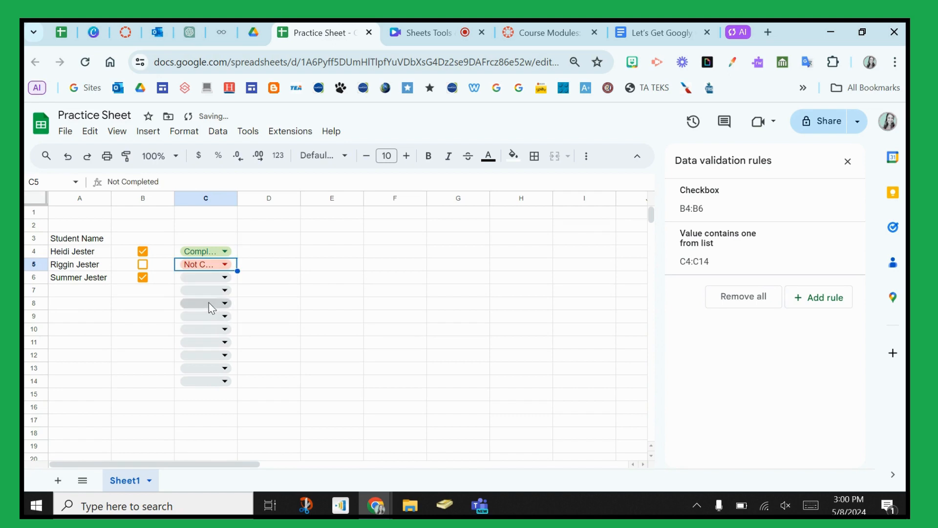
left_click(196, 277)
left_click(202, 335)
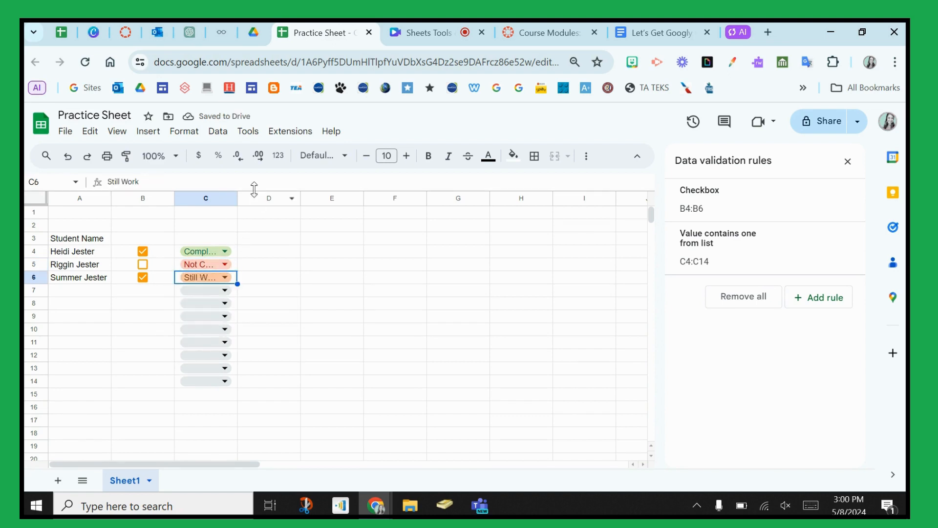
left_click_drag(235, 200, 268, 200)
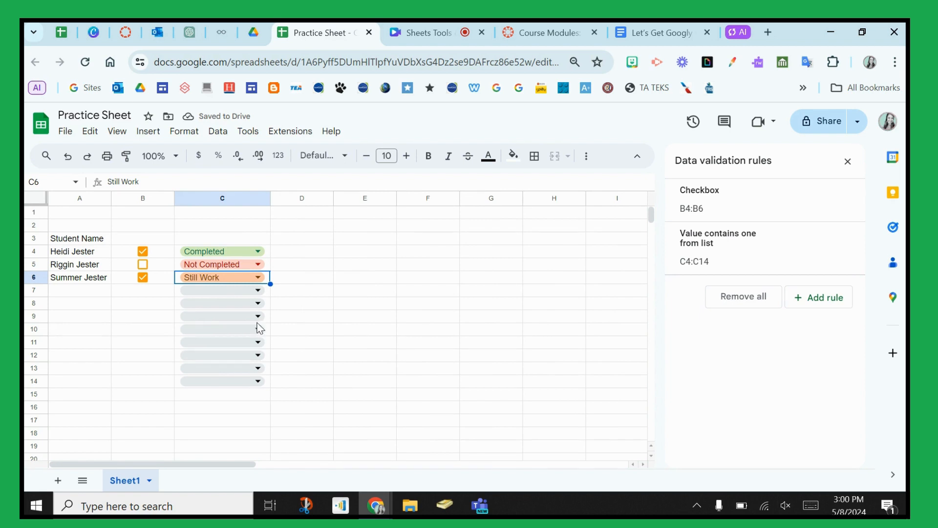
Step: Insert the palm-tree beach photo from a Google Images search for "beach" as an image in cell D4
left_click(297, 252)
left_click(149, 133)
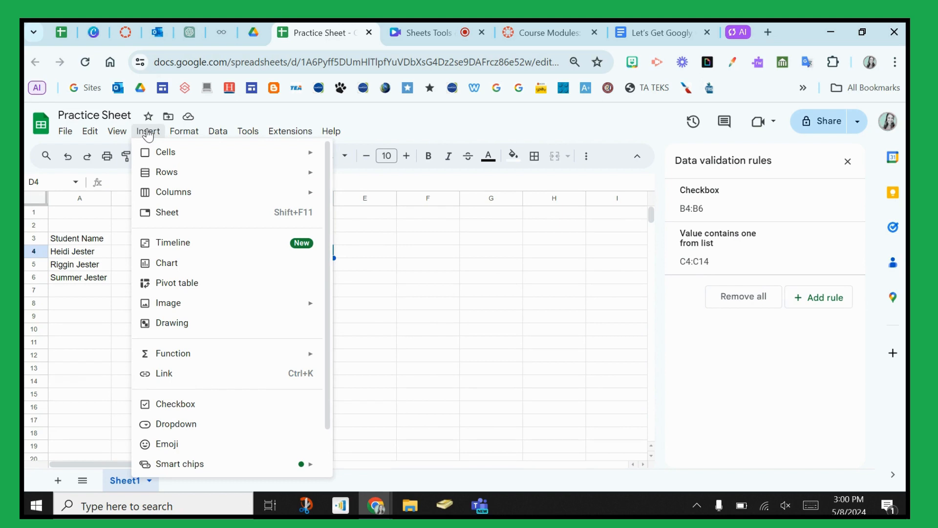
mouse_move(236, 310)
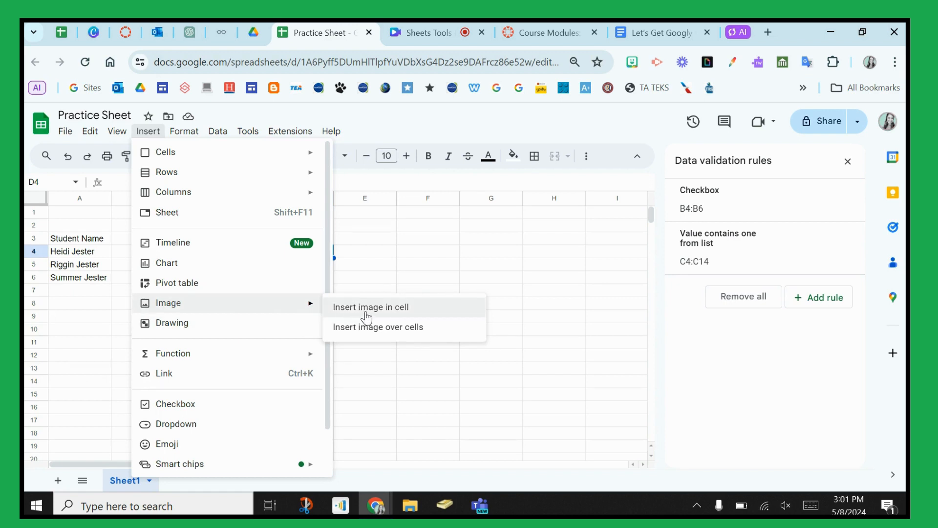
left_click(368, 307)
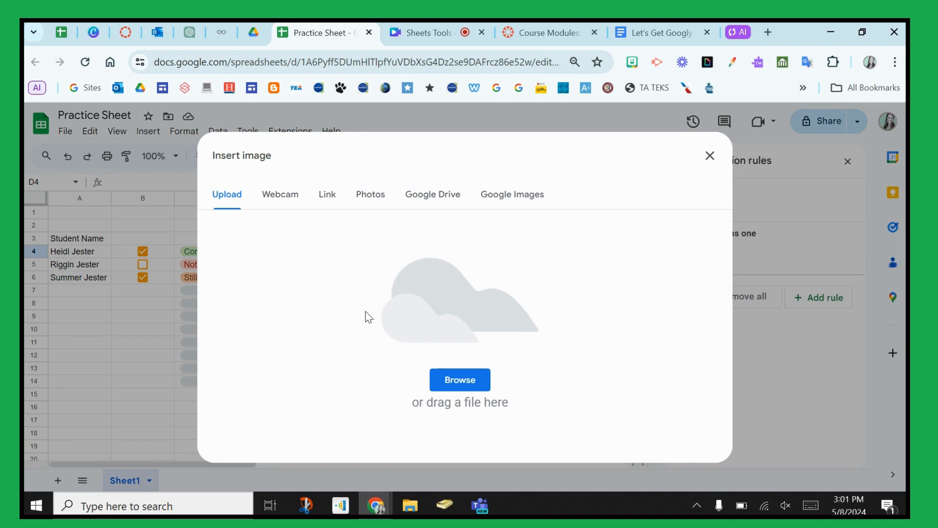
left_click(430, 207)
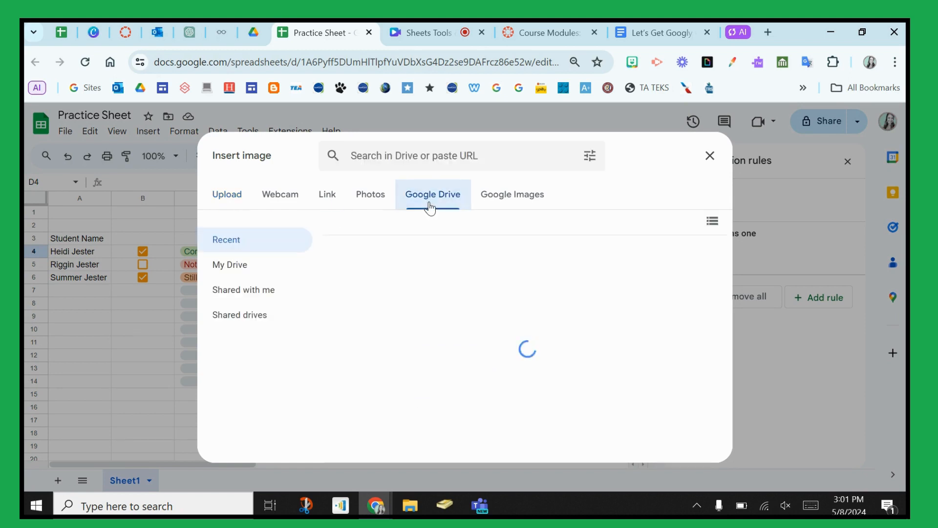
left_click(484, 204)
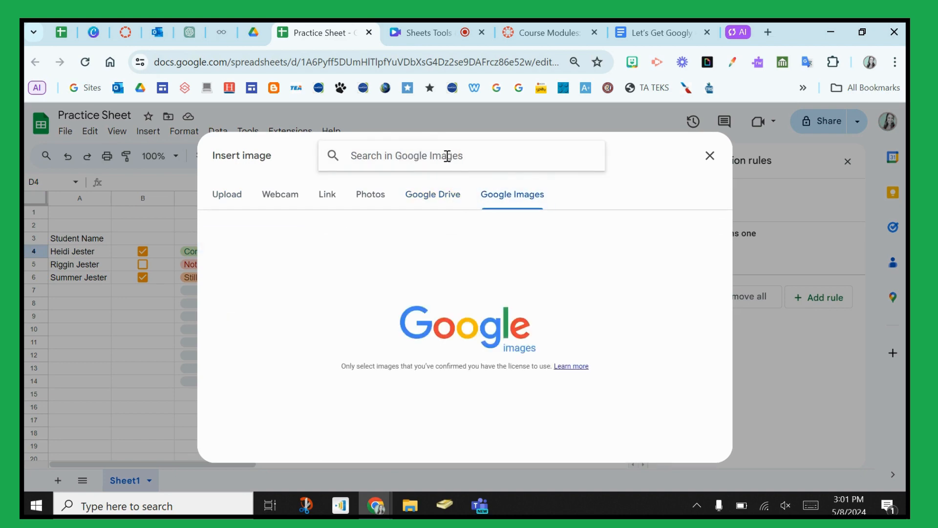
type("beach")
key("Return")
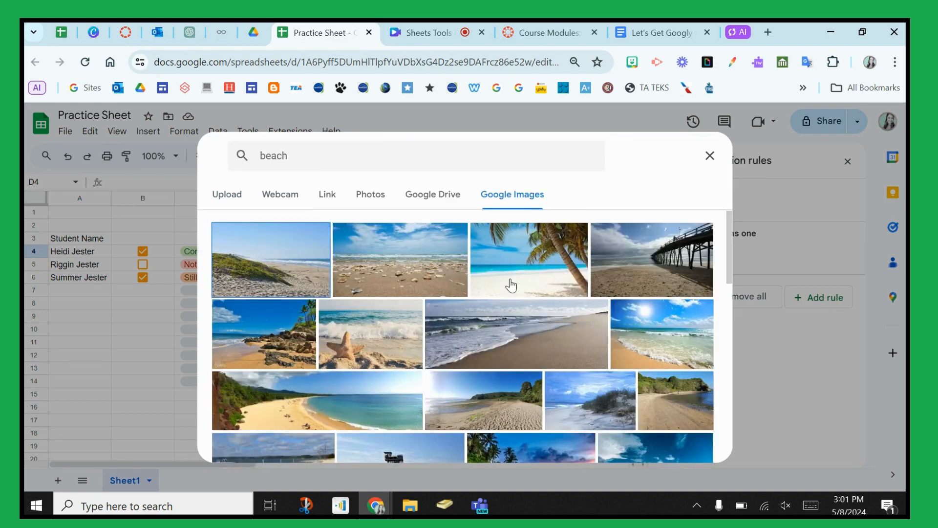
left_click(512, 285)
left_click(693, 449)
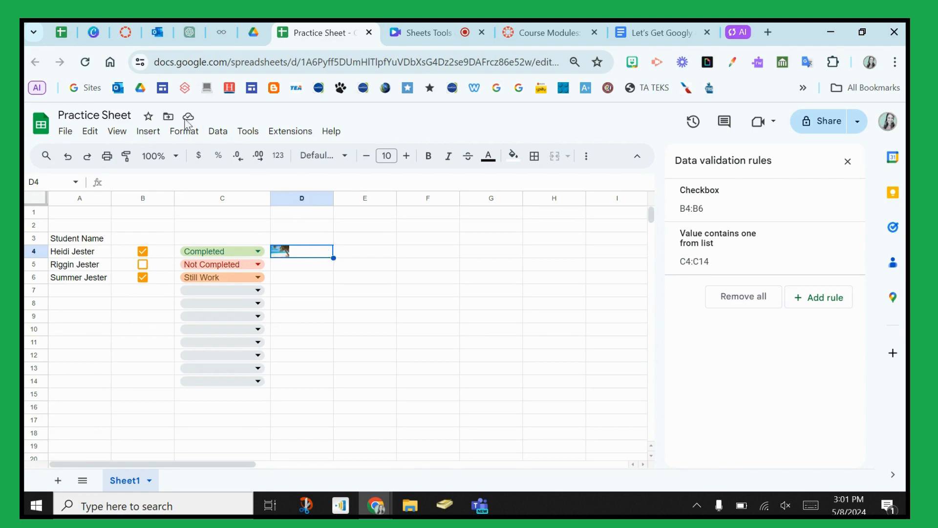
Step: With D5 selected, insert the same palm-tree beach photo from a Google Images search for "beach" as an image over the cells
left_click(283, 270)
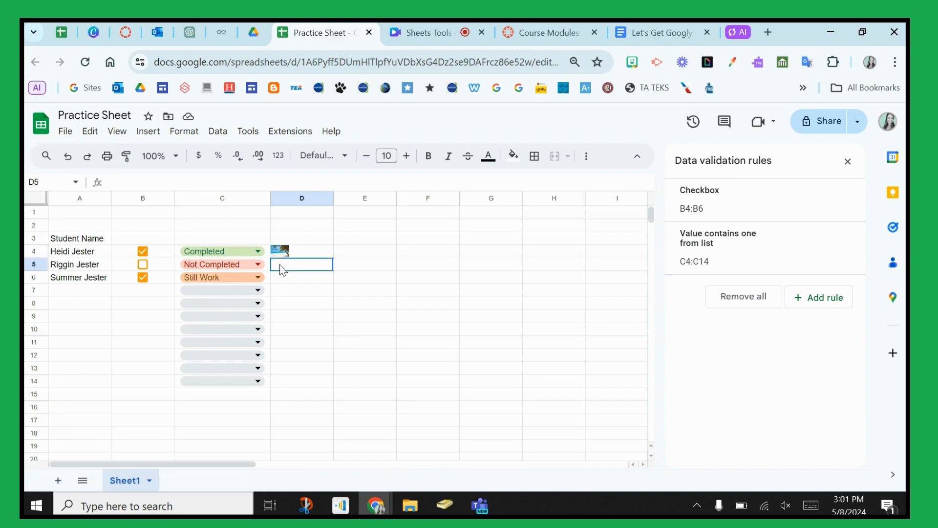
left_click(148, 131)
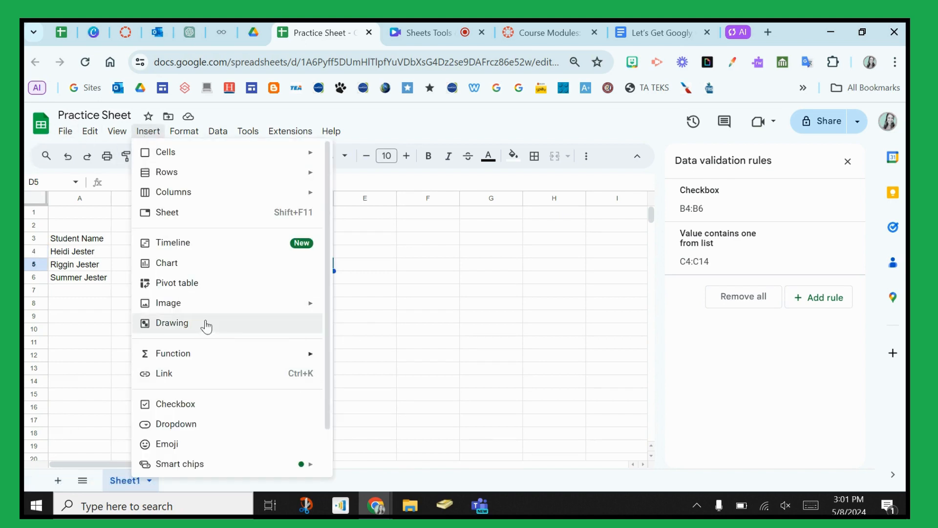
mouse_move(309, 308)
left_click(371, 331)
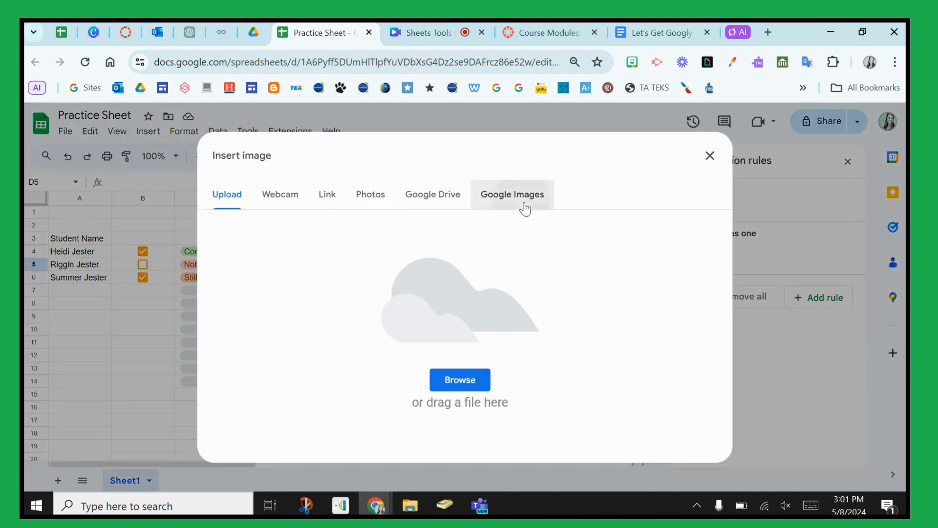
left_click(525, 208)
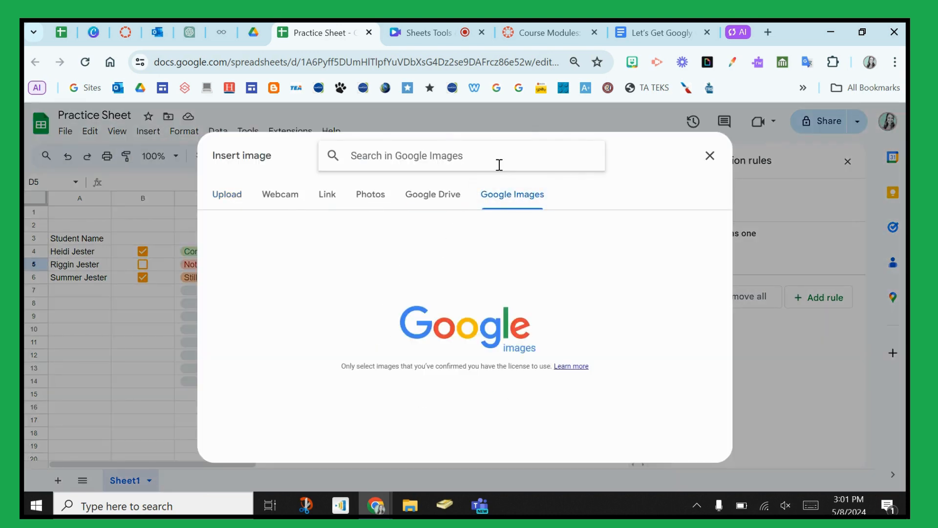
type("beach")
key("Return")
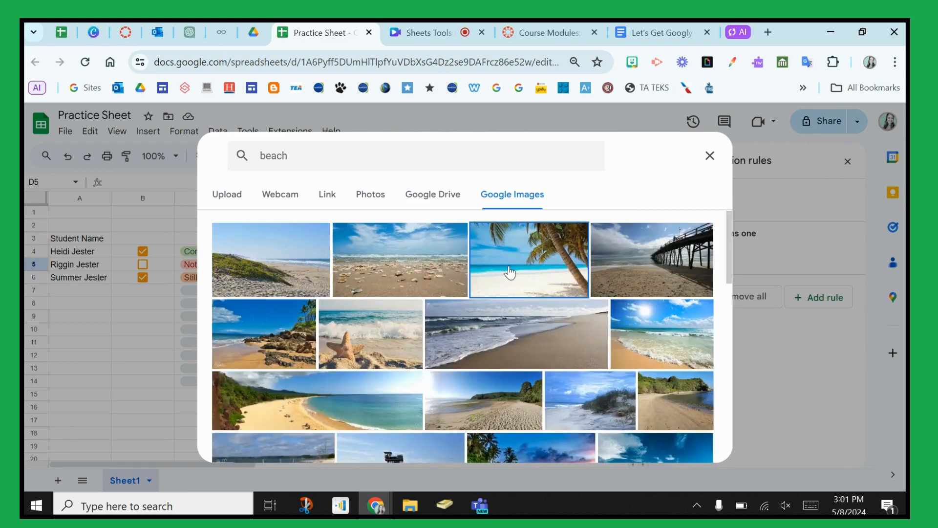
left_click(510, 272)
left_click(694, 446)
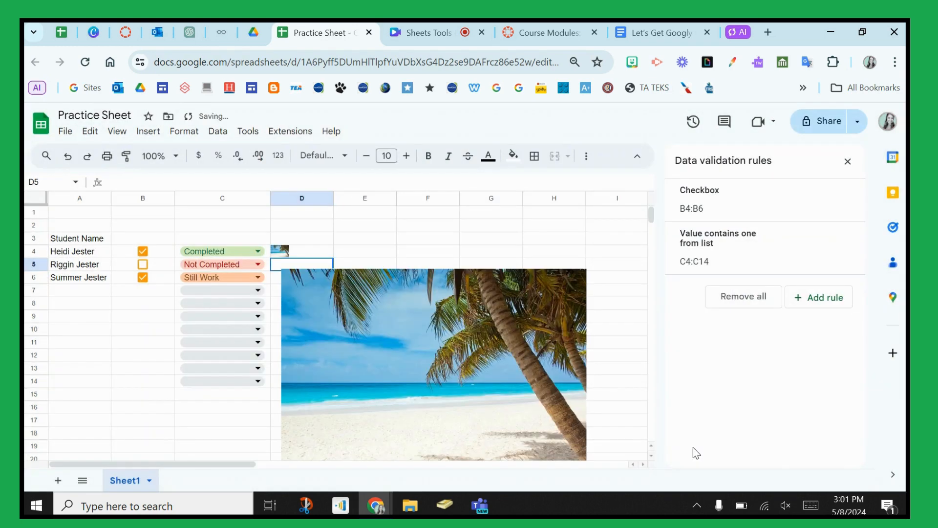
Step: Shrink the floating beach photo to about three columns wide and move it over columns E to H, starting in row 3
left_click(556, 370)
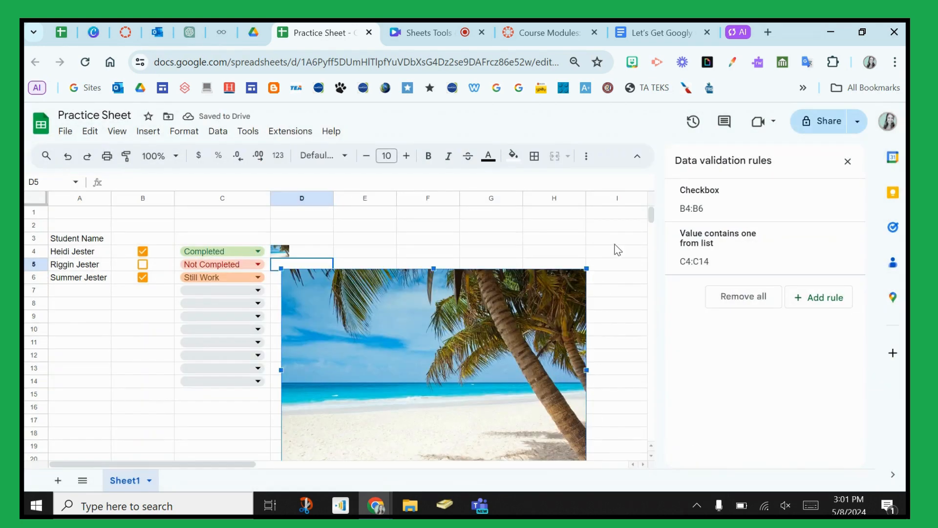
left_click_drag(589, 266, 475, 343)
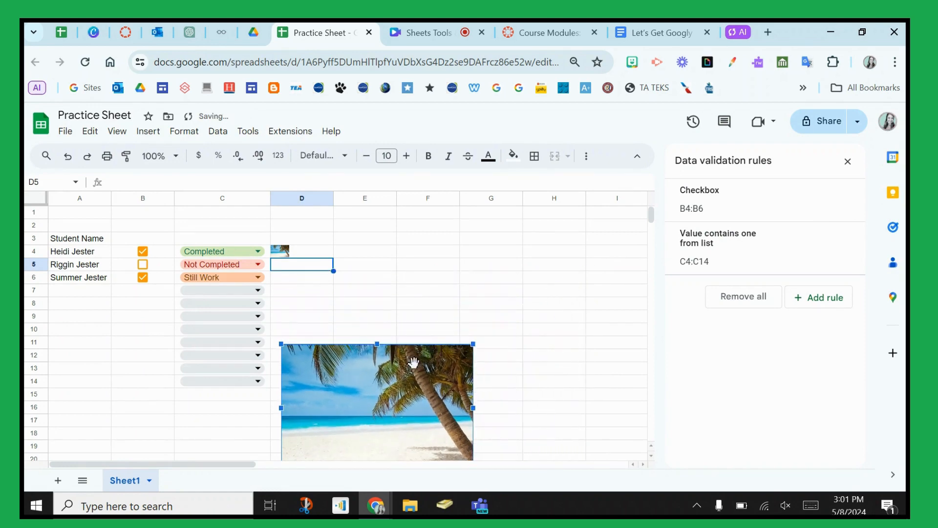
left_click_drag(414, 363, 476, 251)
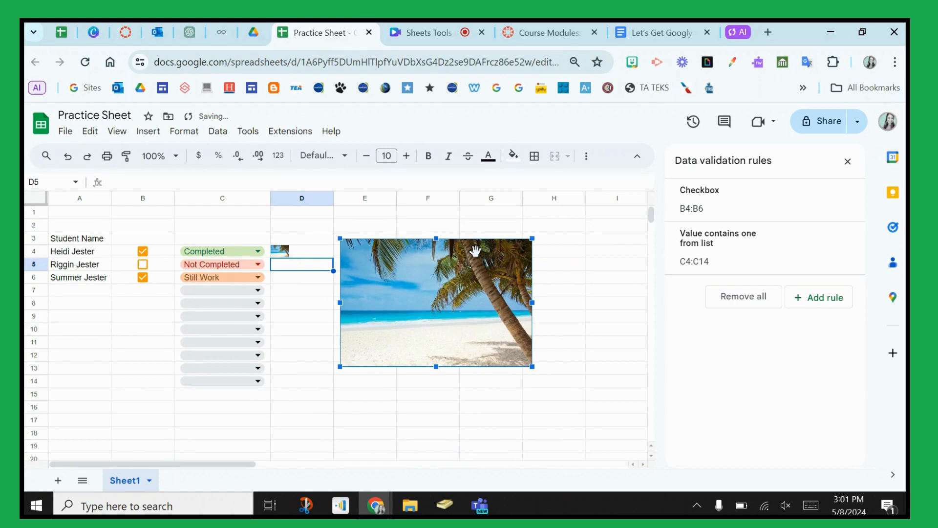
Step: Start a new drawing from cell D6 and draw a large rectangle about 4.3 wide by 3.7 high on the rulers
left_click(280, 279)
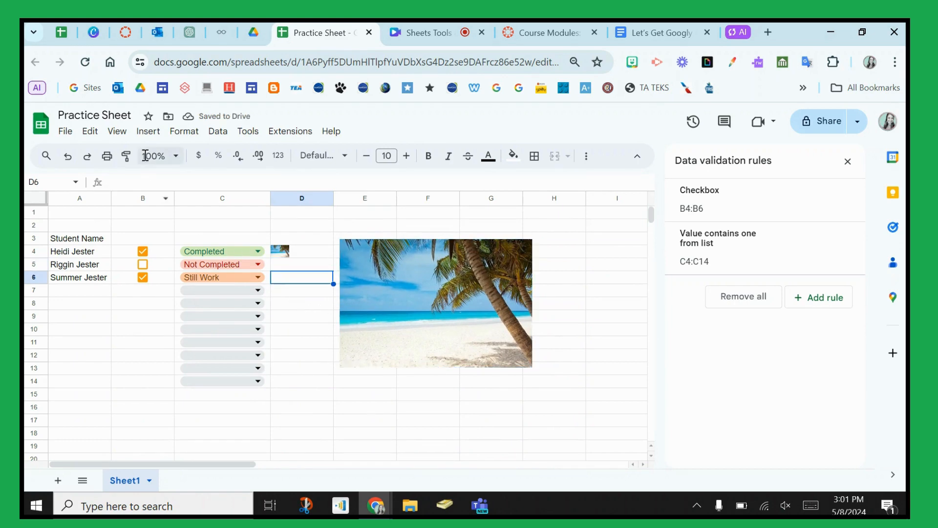
left_click(148, 132)
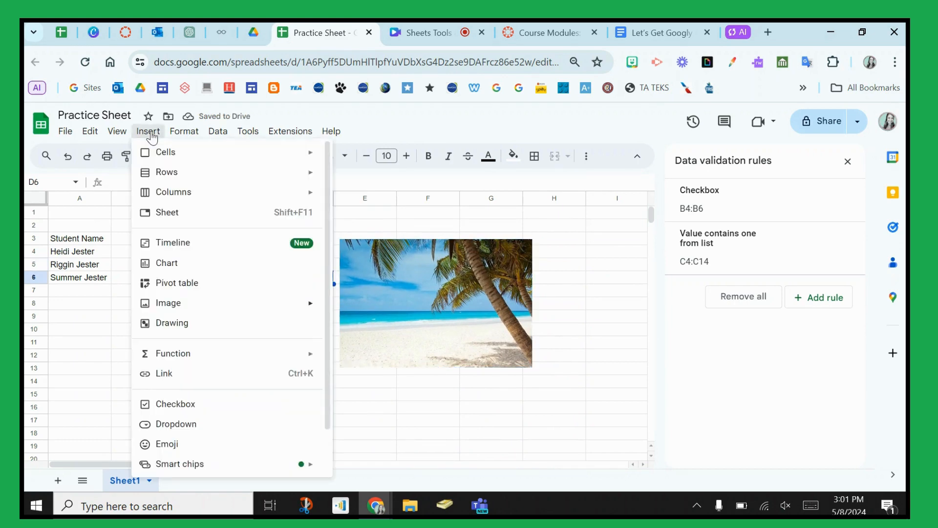
left_click(227, 332)
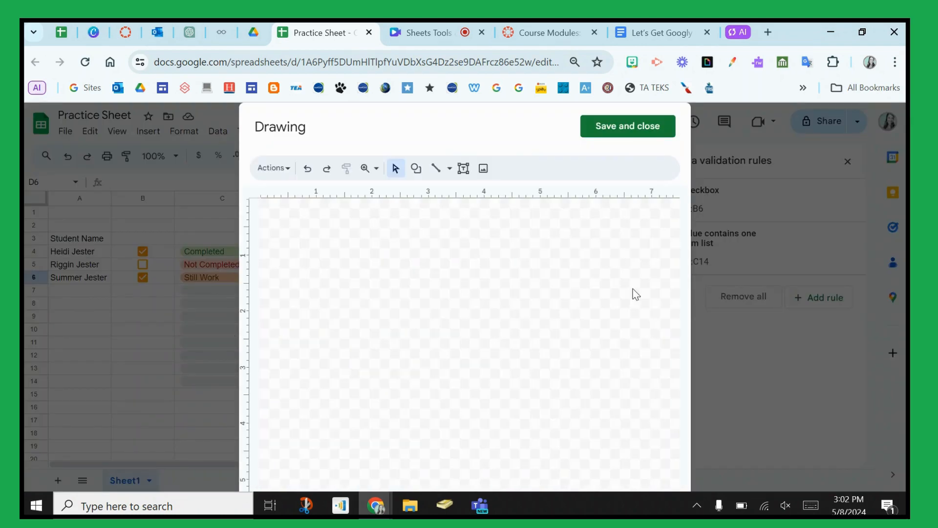
left_click(416, 168)
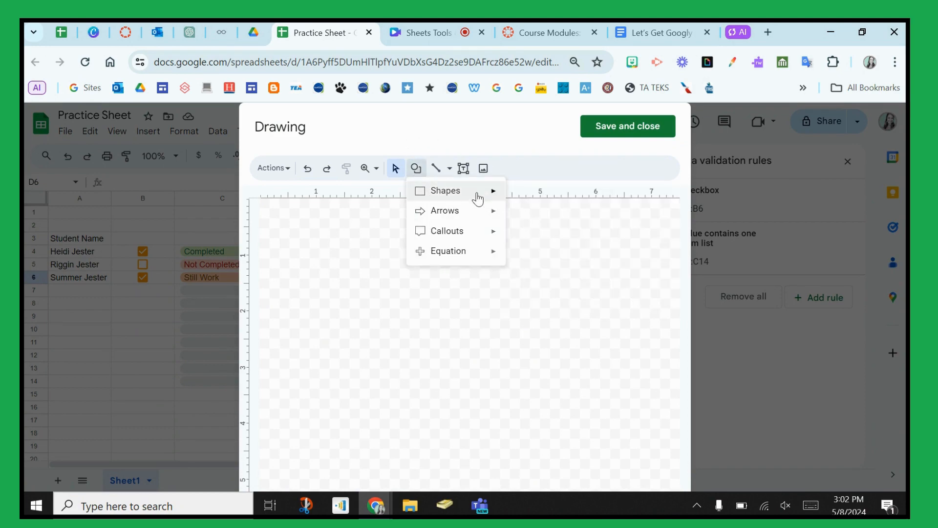
mouse_move(478, 194)
left_click(515, 195)
left_click_drag(273, 252, 515, 457)
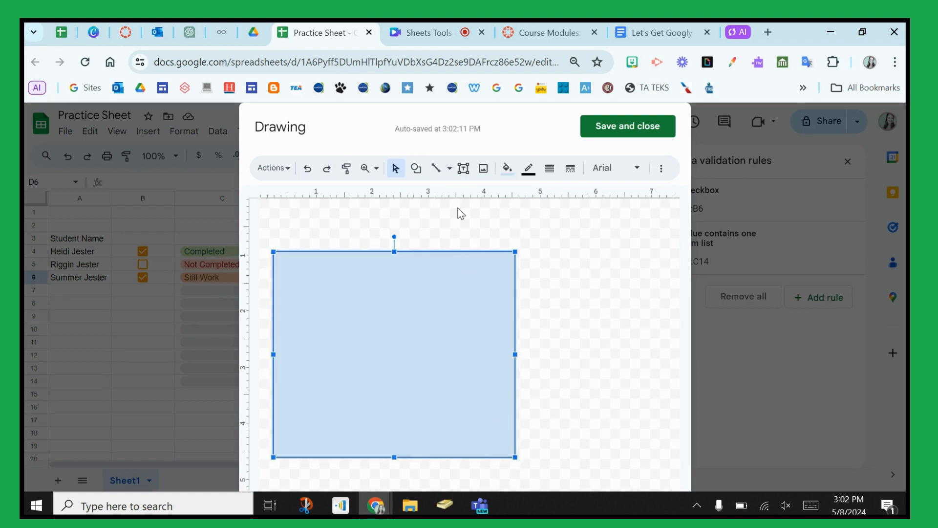
Step: Draw a second rectangle, about 3.2 by 2.9, overlapping the first one's upper-right corner, and save the drawing into the sheet
left_click(417, 170)
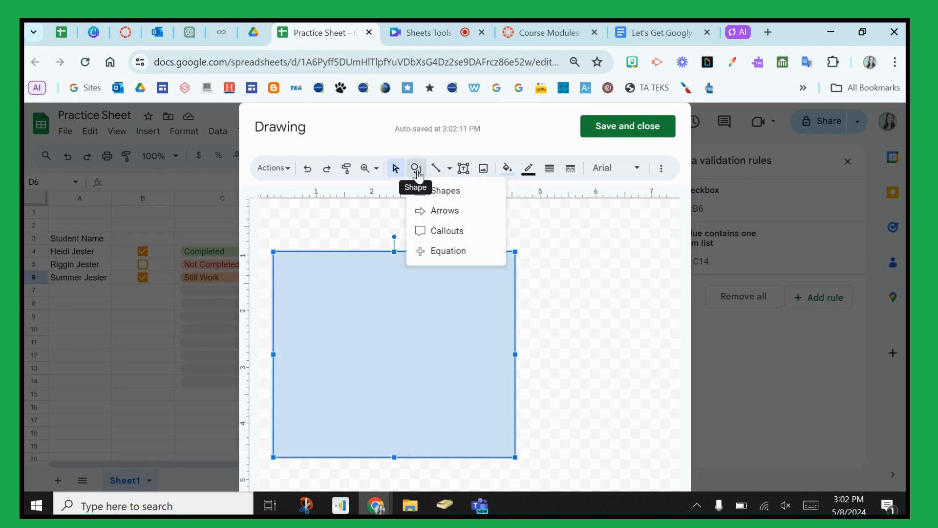
mouse_move(439, 195)
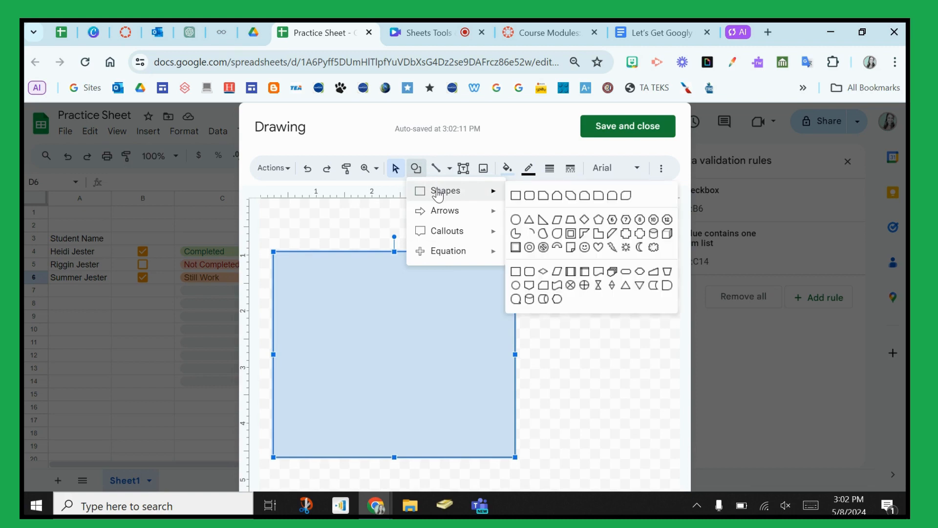
left_click(512, 198)
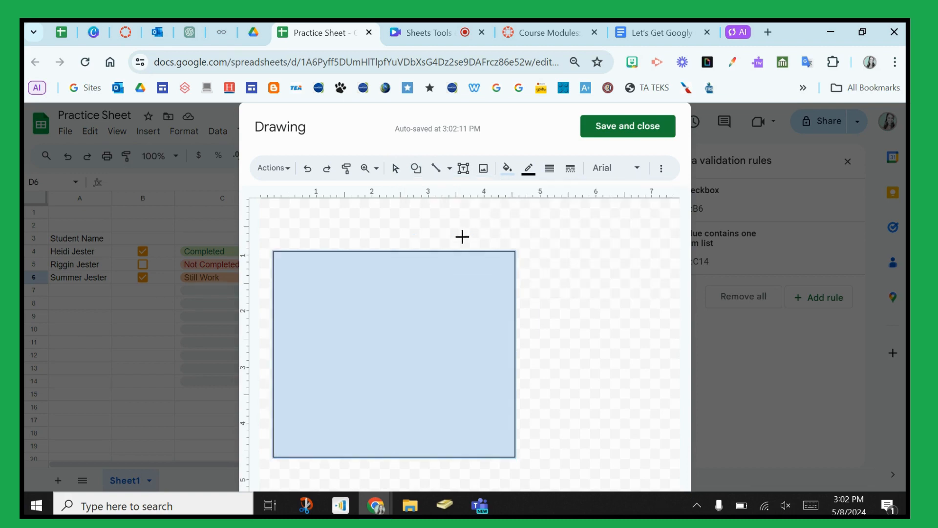
left_click_drag(454, 234, 633, 395)
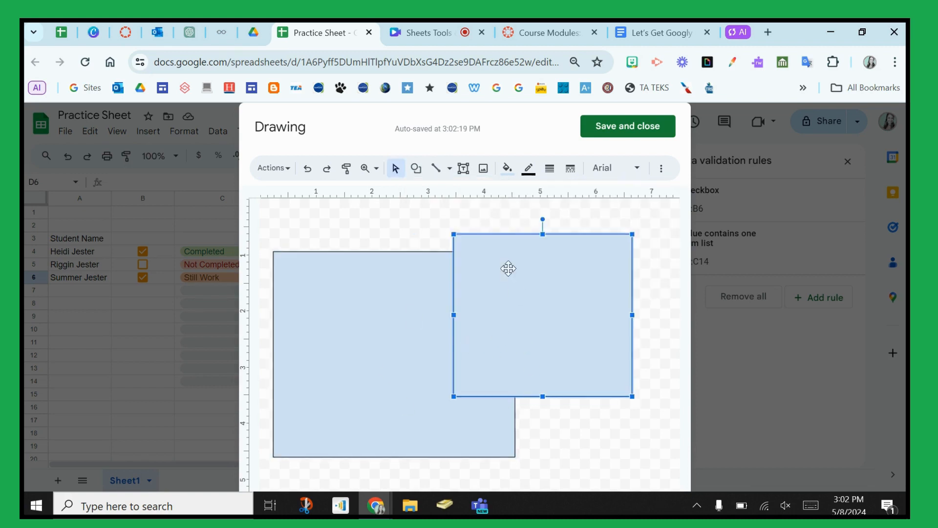
left_click(635, 133)
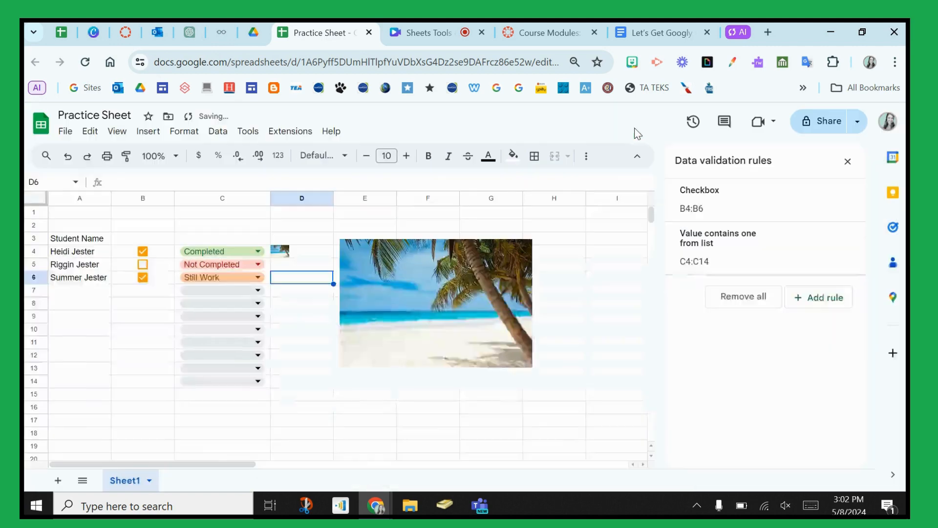
Step: Close the data validation rules, then shrink the rectangles drawing and move it beside the beach photo, over columns H to L from row 3
scroll(567, 308, "down", 3)
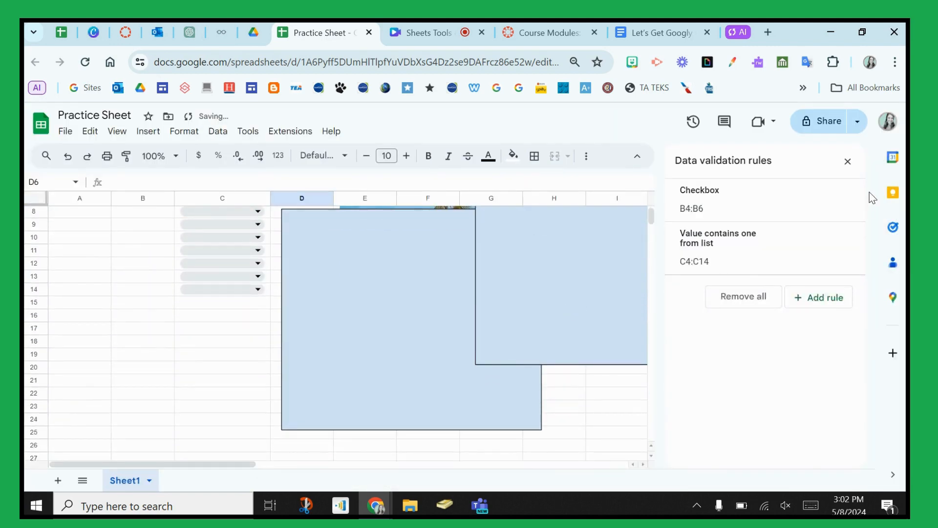
left_click(848, 161)
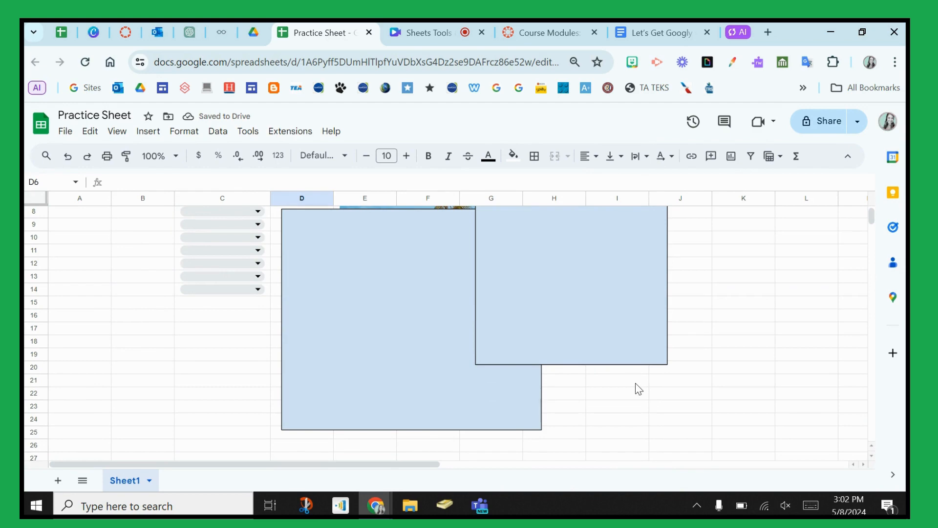
scroll(635, 386, "up", 3)
left_click(546, 359)
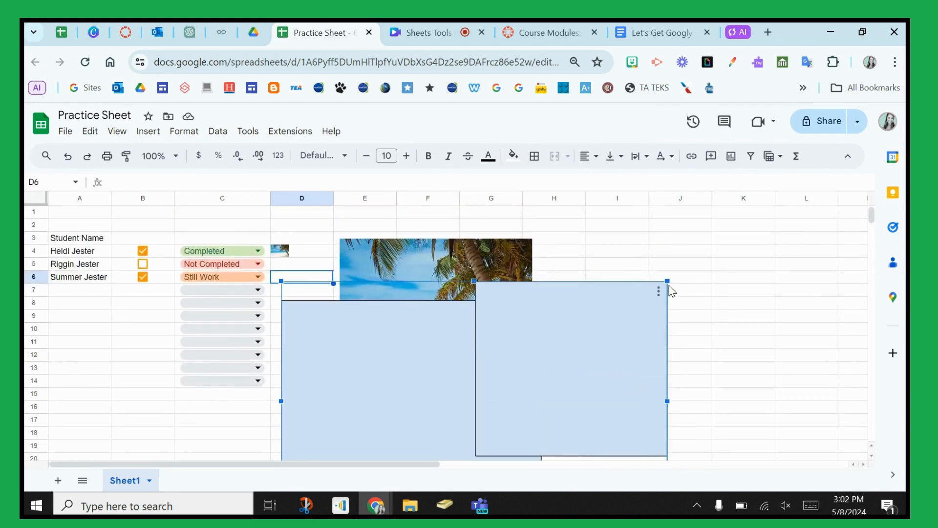
mouse_move(668, 281)
left_mouse_down()
mouse_move(502, 353)
mouse_move(503, 381)
left_mouse_up()
mouse_move(375, 413)
left_mouse_down()
mouse_move(499, 404)
mouse_move(661, 266)
mouse_move(676, 269)
left_mouse_up()
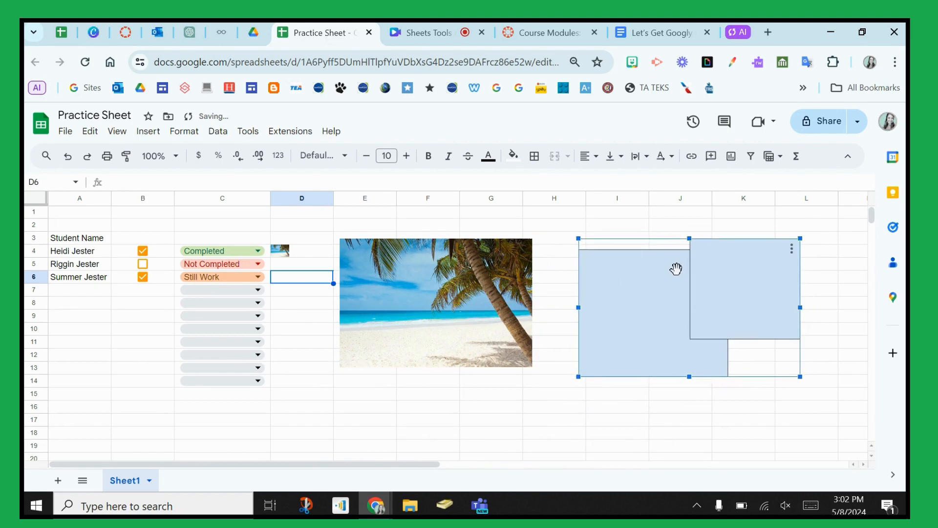
left_click(653, 421)
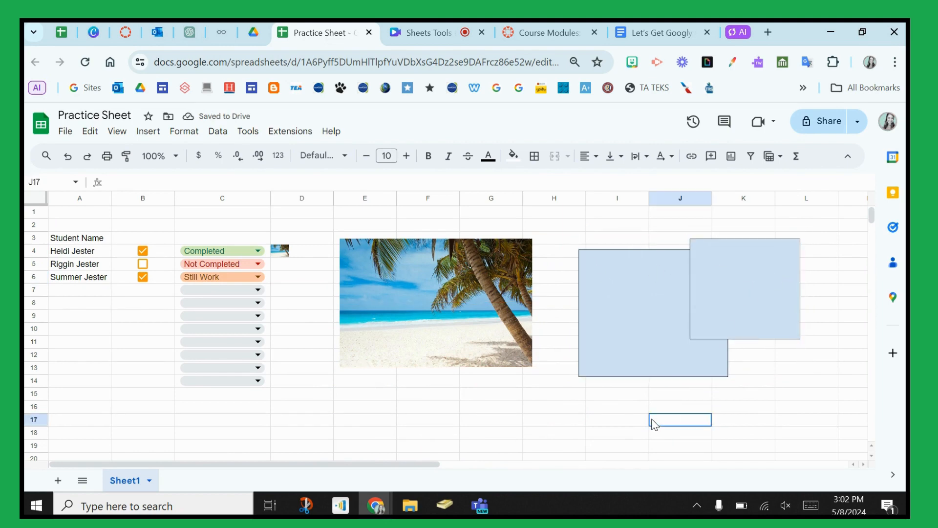
Step: Reopen the rectangles drawing for editing, then save and close it without altering the shapes
left_click(684, 285)
double_click(683, 284)
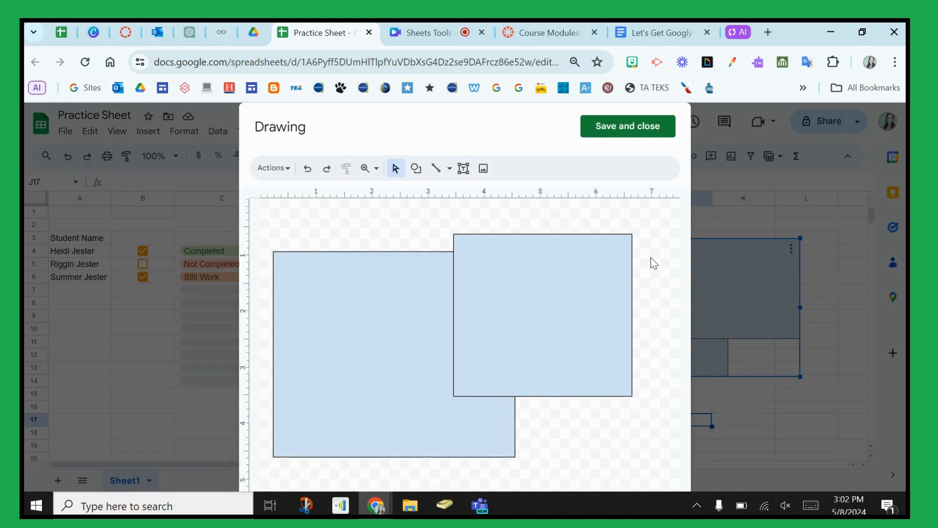
left_click(655, 130)
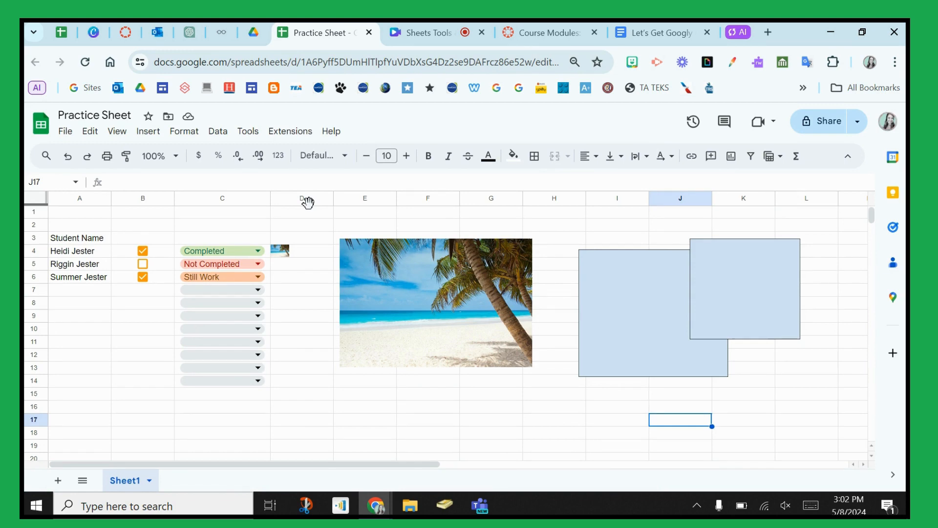
left_click(149, 133)
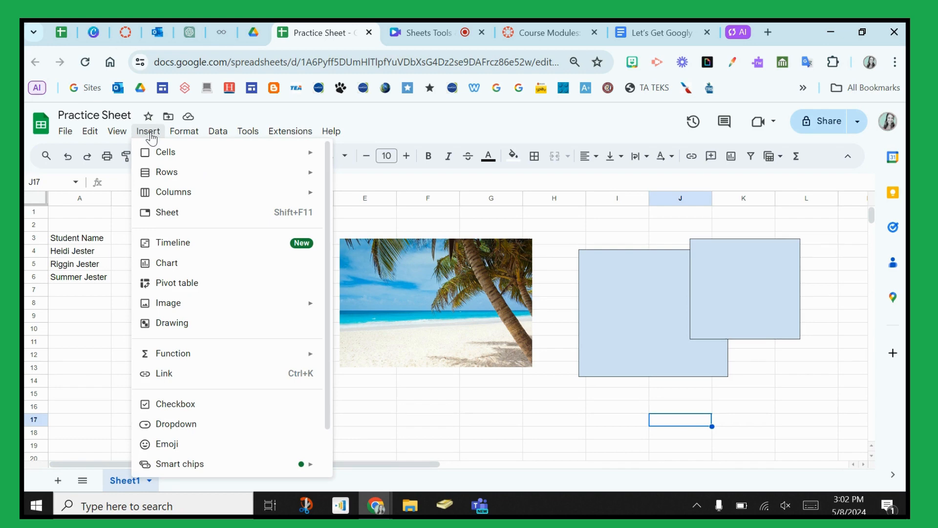
left_click(150, 132)
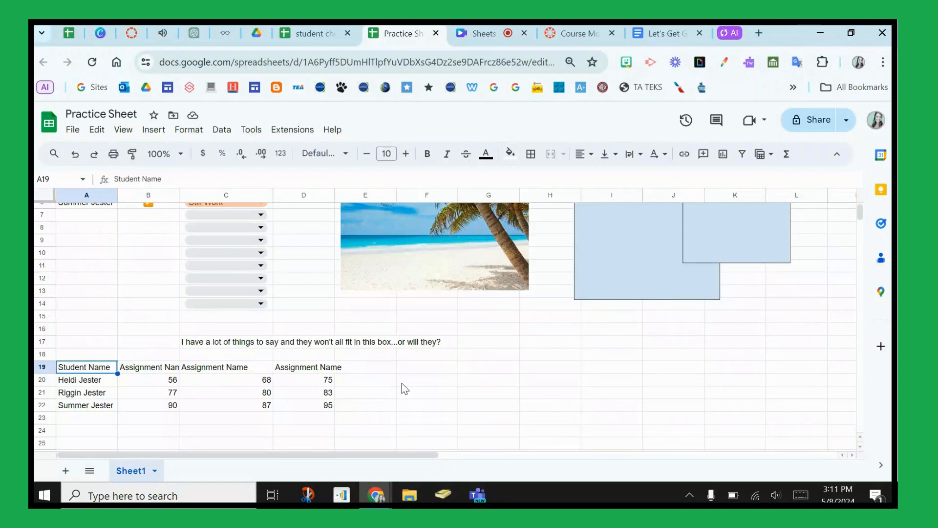
Step: Wrap the long sentence in cell C17 so it fits within the column width
left_click(223, 342)
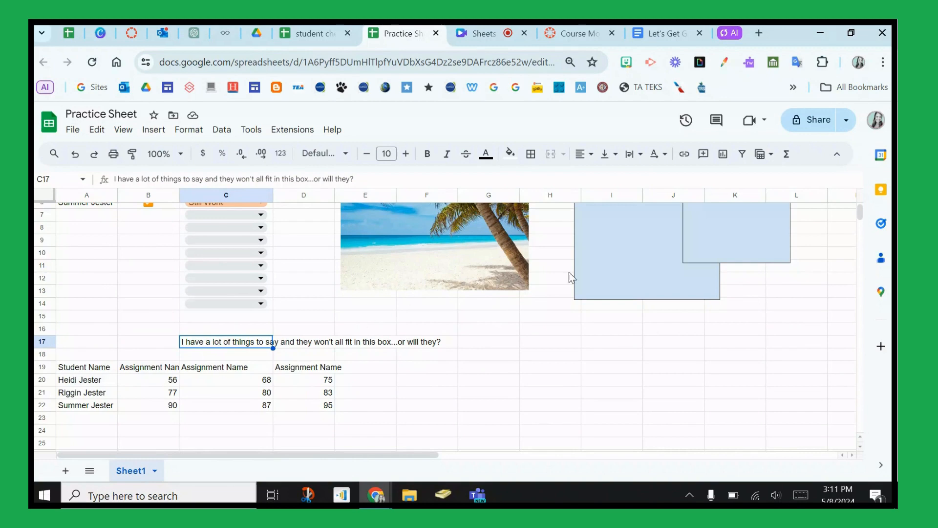
left_click(635, 155)
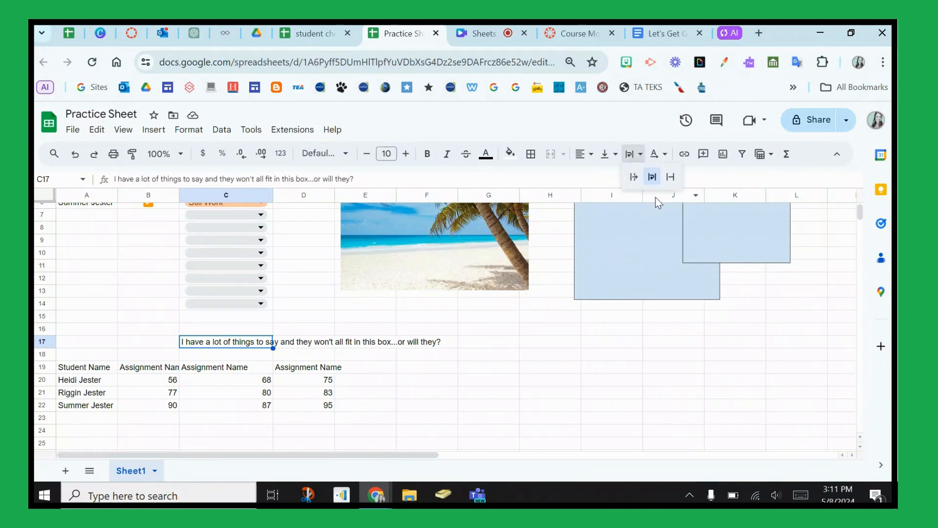
left_click(655, 179)
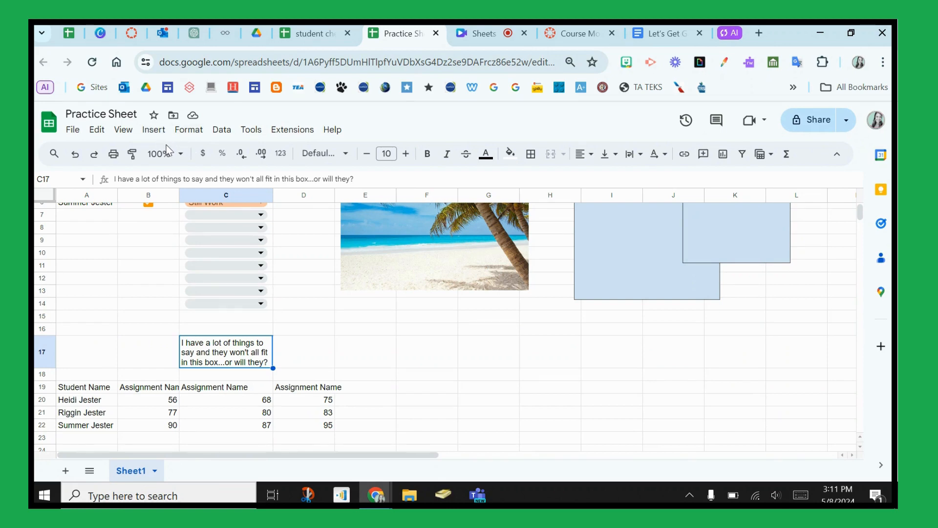
Step: Set the sentence in C17 to overflow into the neighbouring cells, then wrap it inside its cell again
left_click(181, 133)
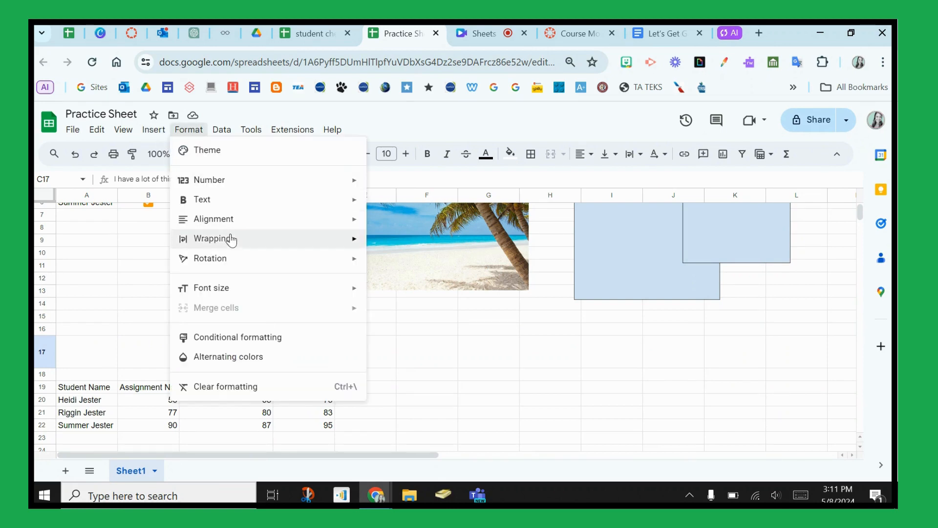
mouse_move(230, 239)
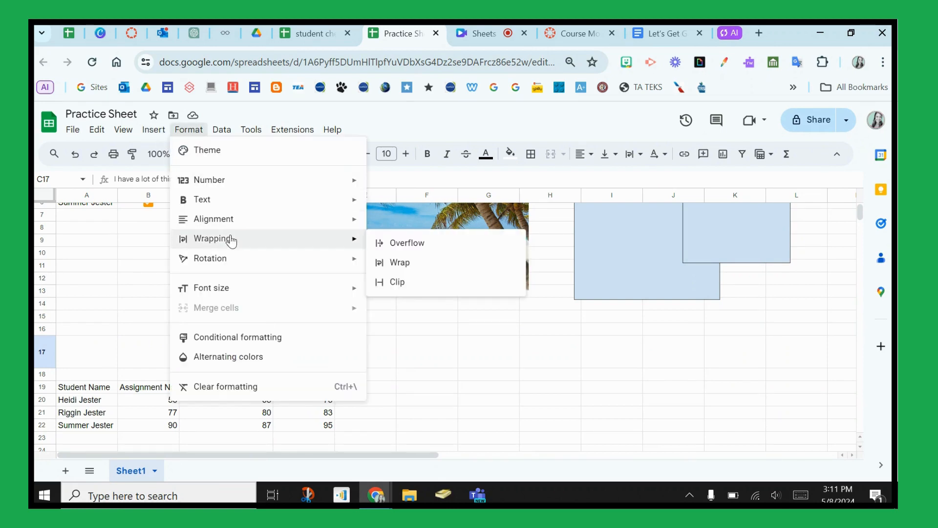
left_click(418, 244)
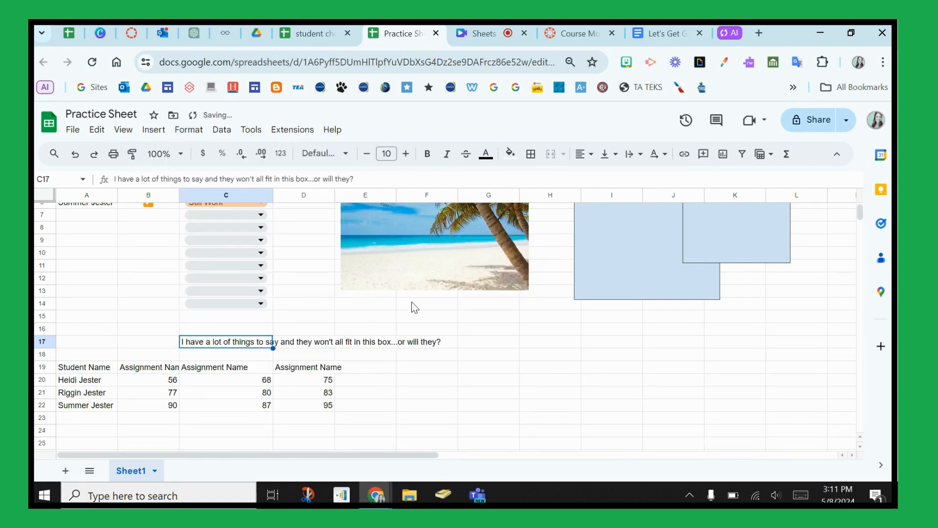
left_click(196, 134)
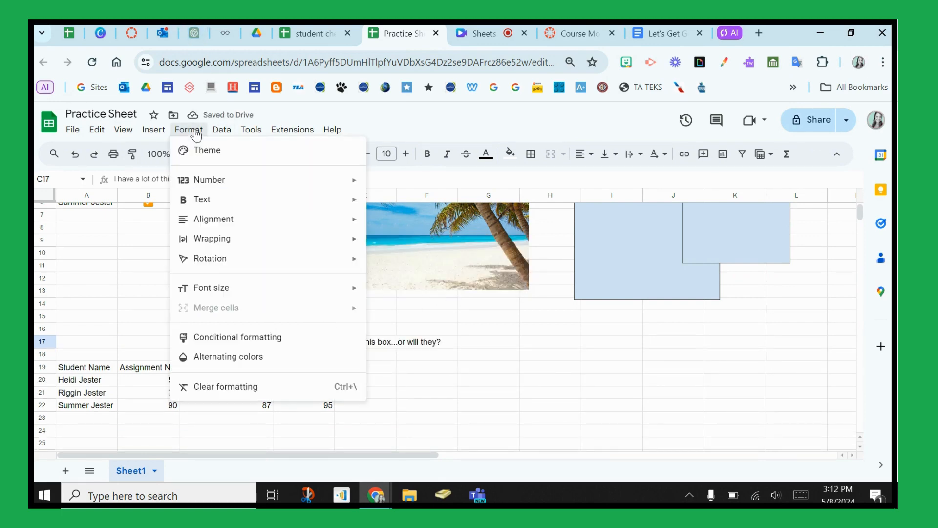
mouse_move(238, 238)
left_click(394, 263)
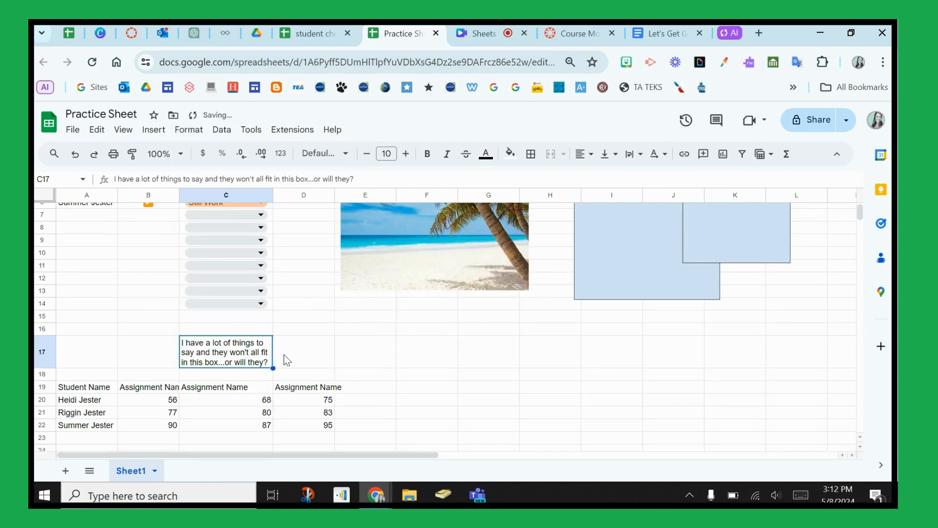
Step: Stack the Student Name header in A19 vertically, then undo that rotation
left_click(105, 389)
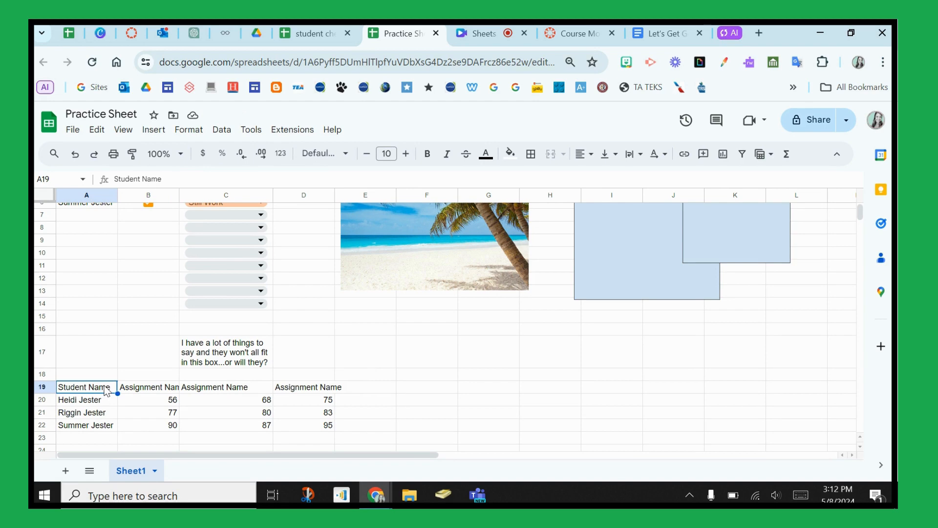
left_click(190, 130)
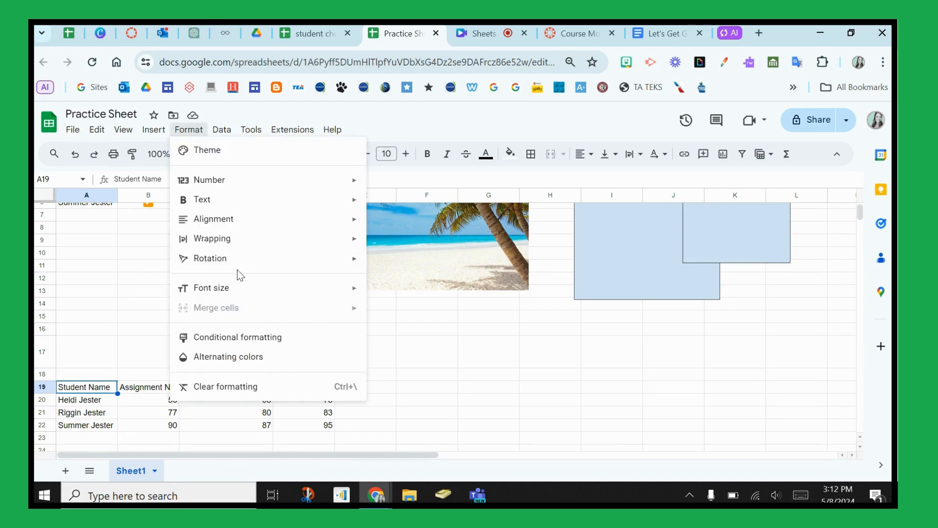
mouse_move(241, 262)
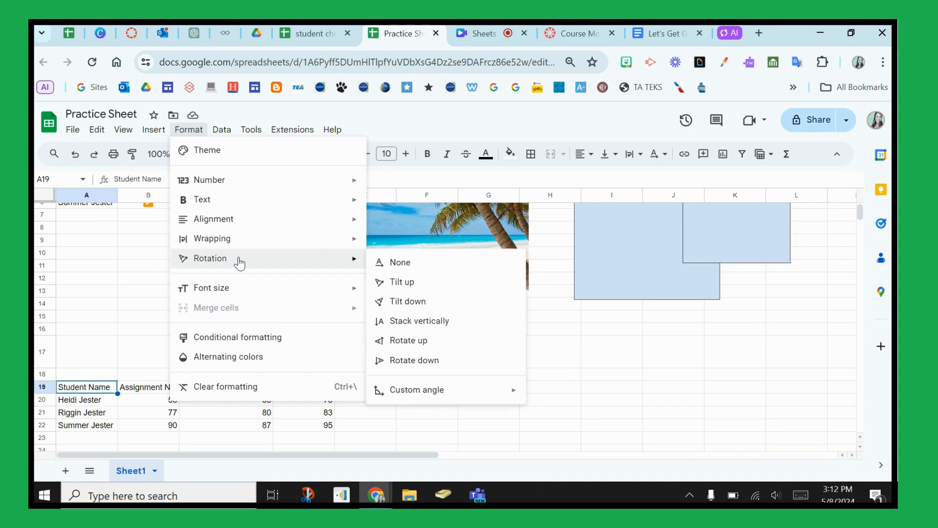
left_click(410, 322)
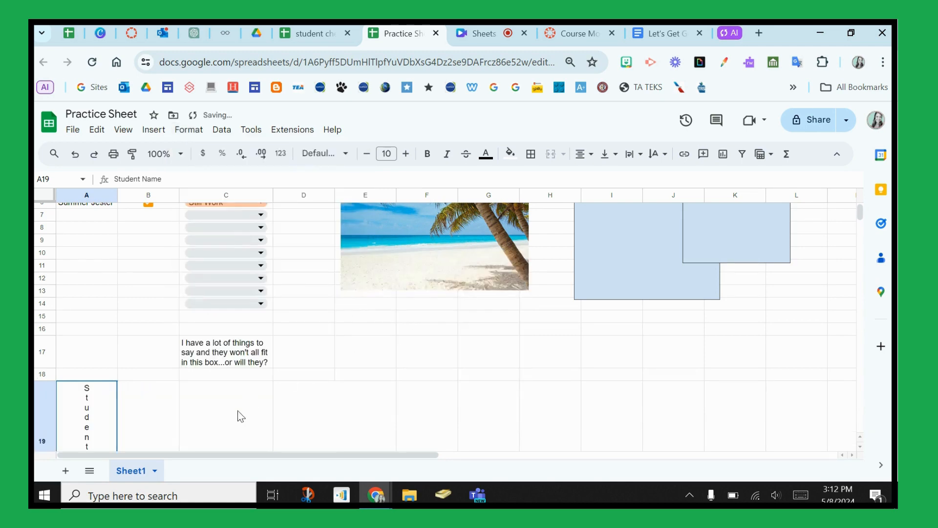
scroll(241, 416, "down", 3)
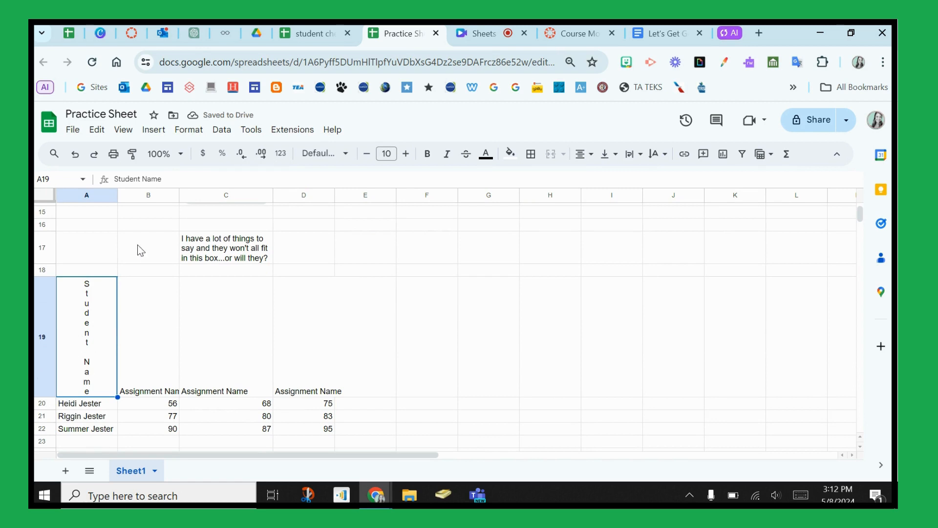
left_click(72, 154)
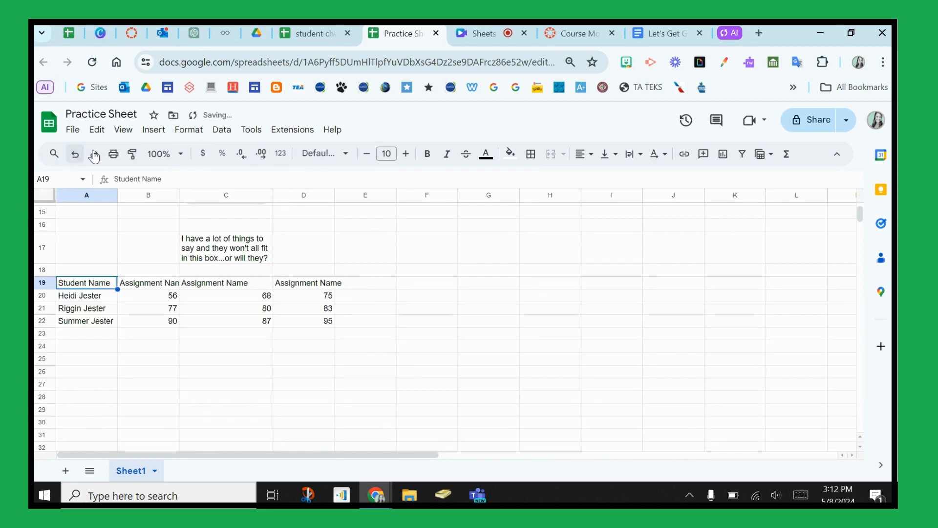
Step: Apply the Rotate up text rotation to the Student Name header in A19, then undo it
left_click(188, 130)
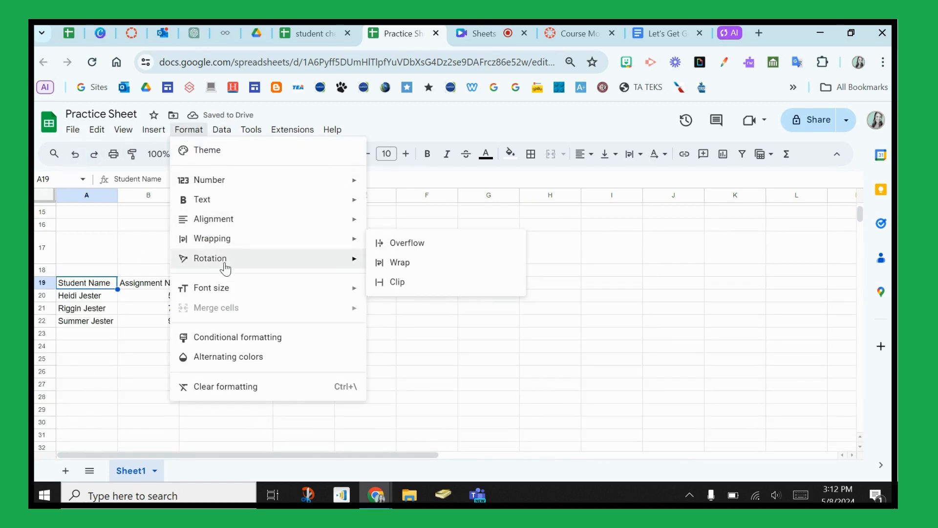
mouse_move(224, 264)
left_click(406, 341)
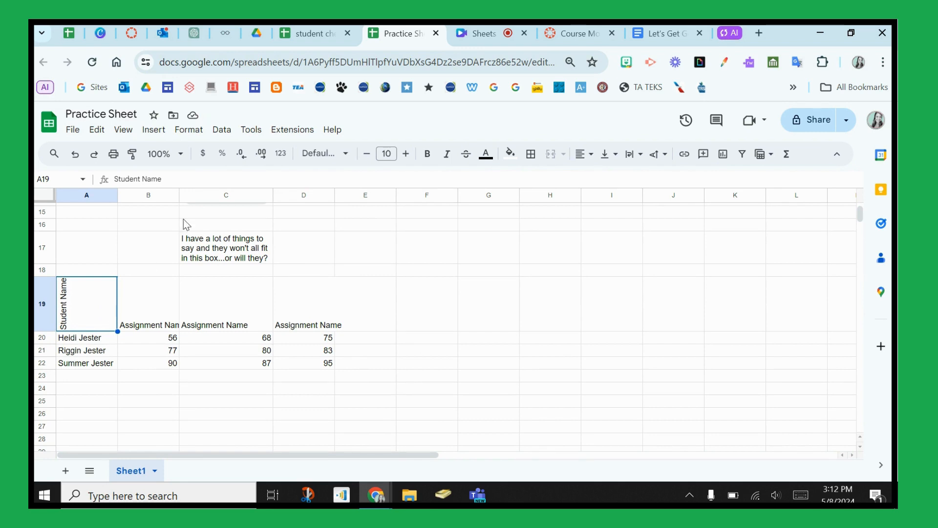
left_click(238, 341)
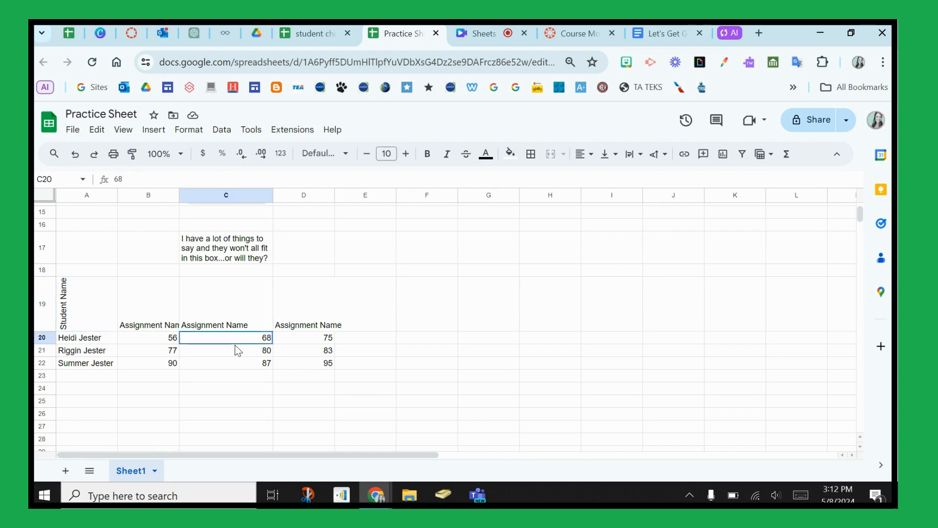
scroll(236, 344, "down", 1)
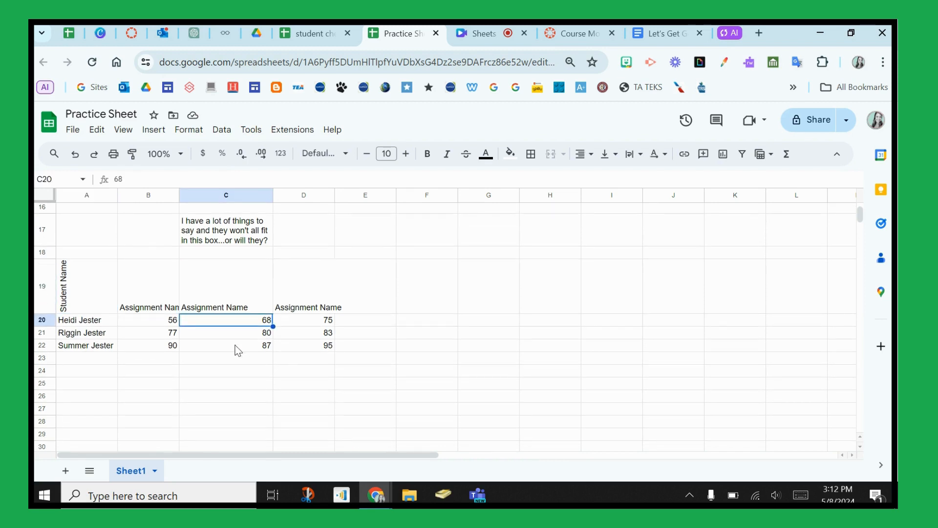
left_click(82, 155)
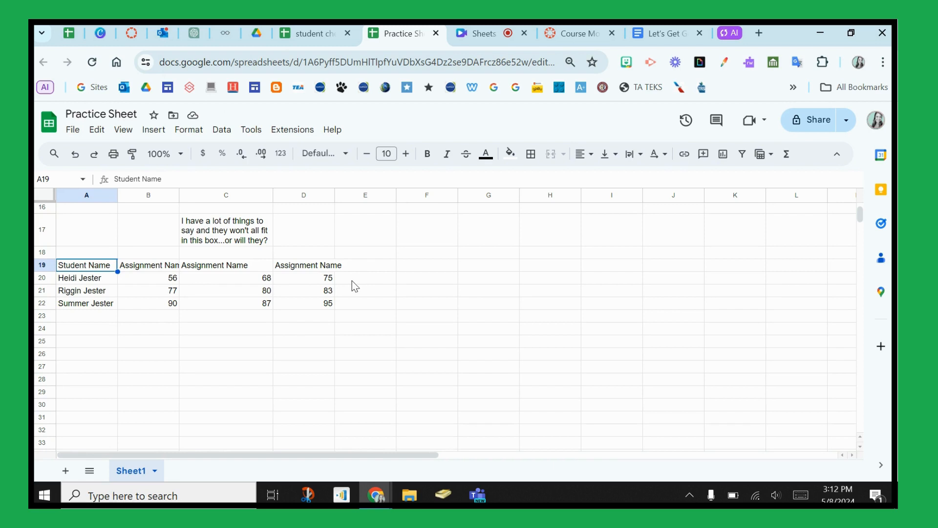
Step: Enter a SUM formula over B19:D20 in cell E20 and accept the suggested autofill for E21 and E22
left_click(375, 282)
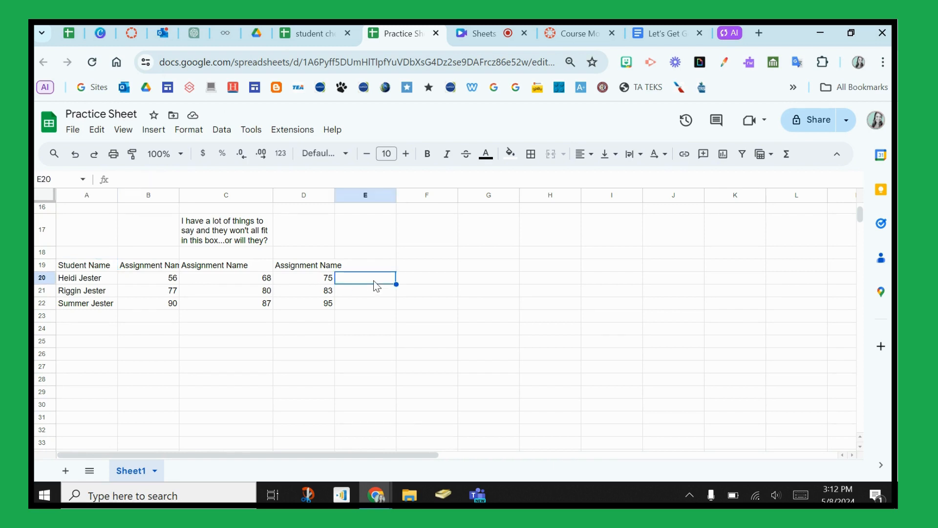
type("=")
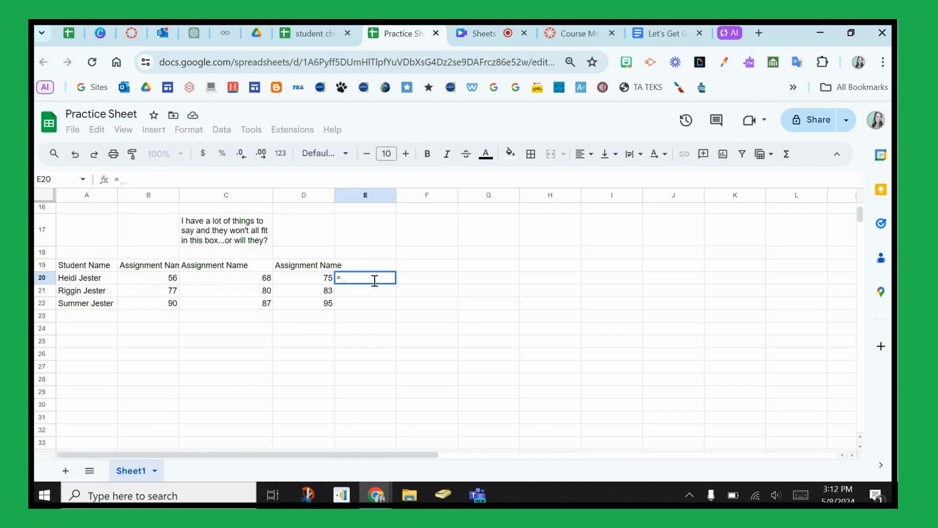
type("sum")
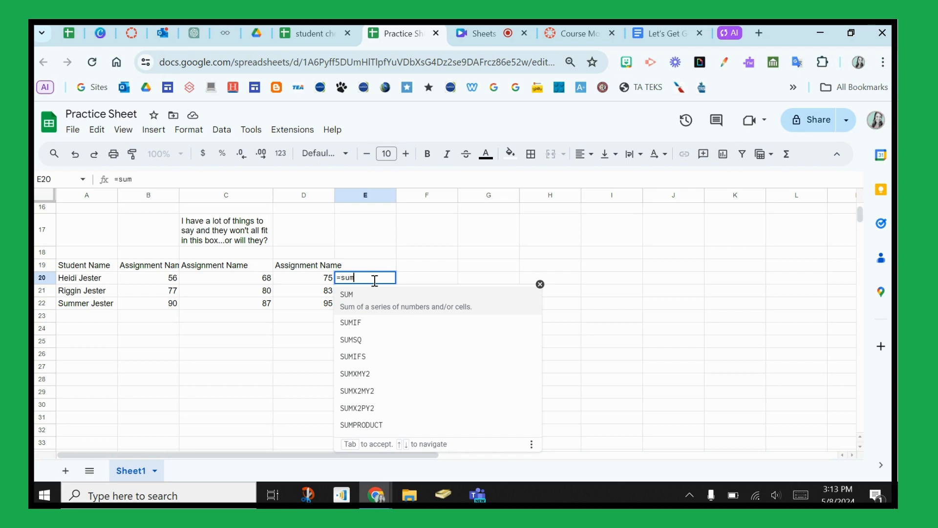
left_click(368, 293)
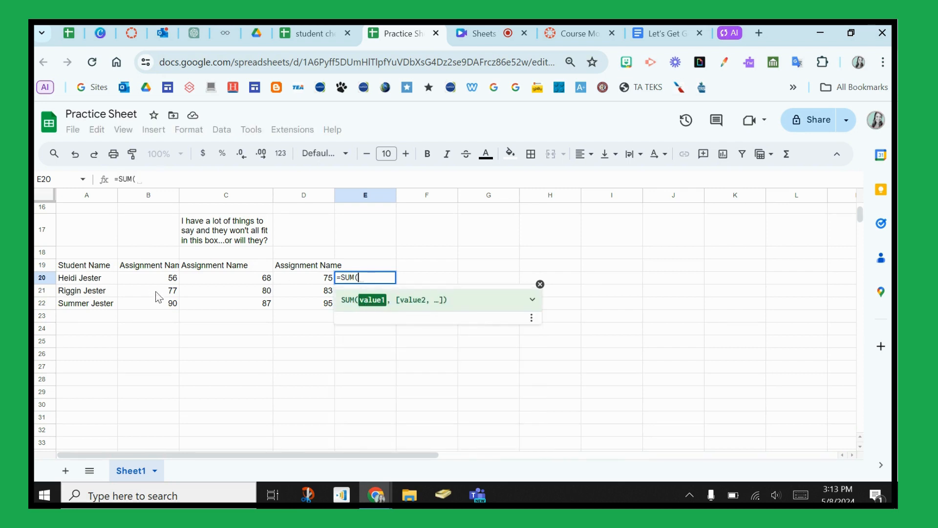
left_click_drag(157, 279, 316, 277)
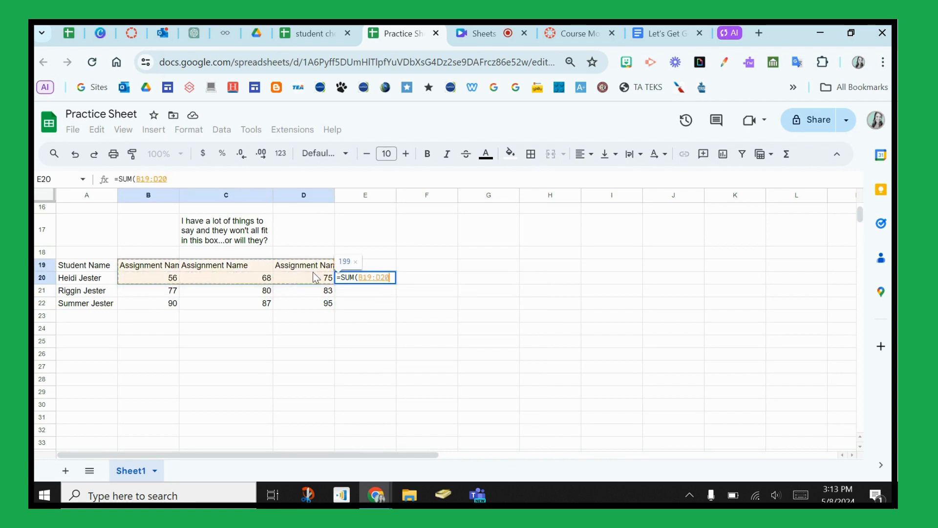
key("Return")
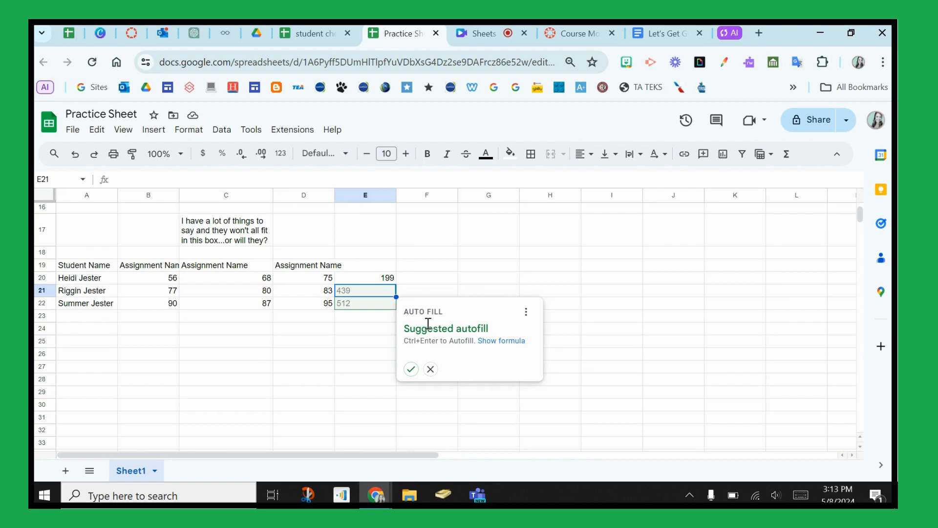
left_click(412, 370)
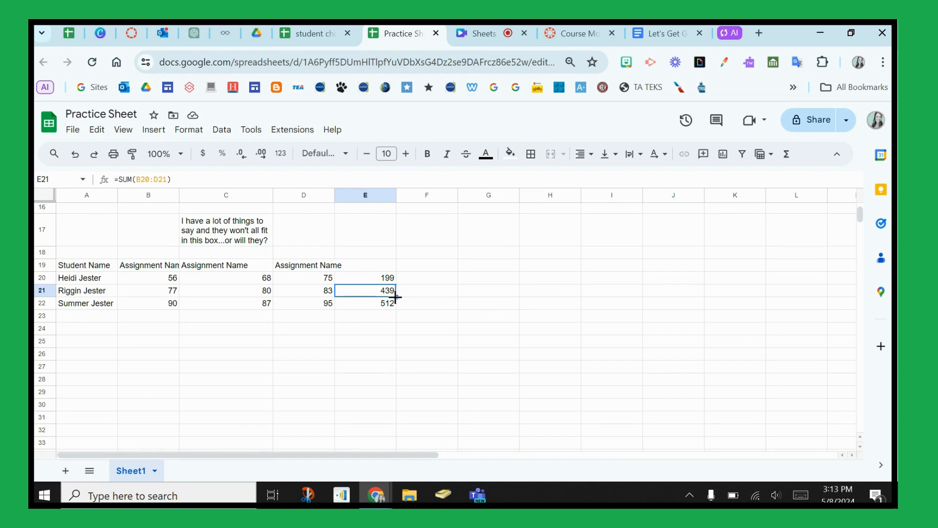
Step: Fill the SUM formula from E21 down to E30, then clear cells E23:E31
left_click_drag(394, 297, 386, 406)
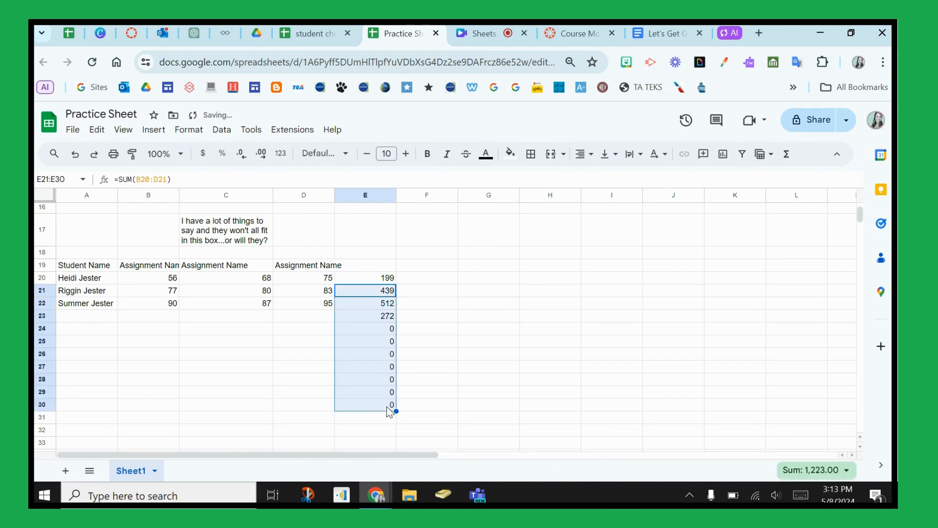
left_click(361, 323)
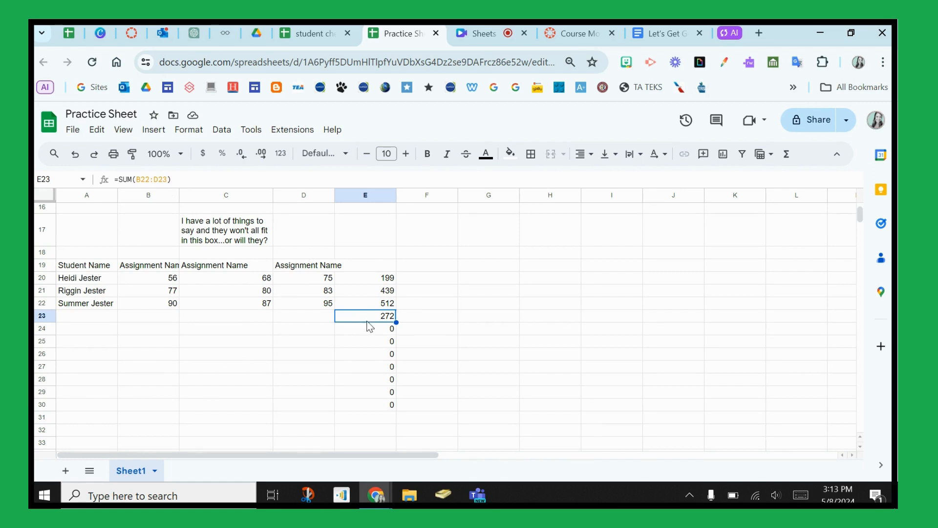
left_click_drag(384, 315, 383, 419)
key("Delete")
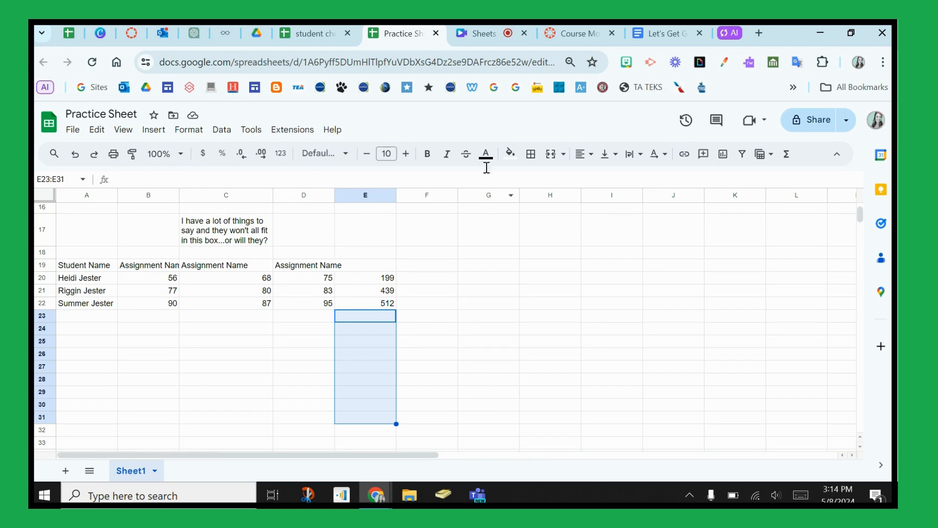
left_click(599, 305)
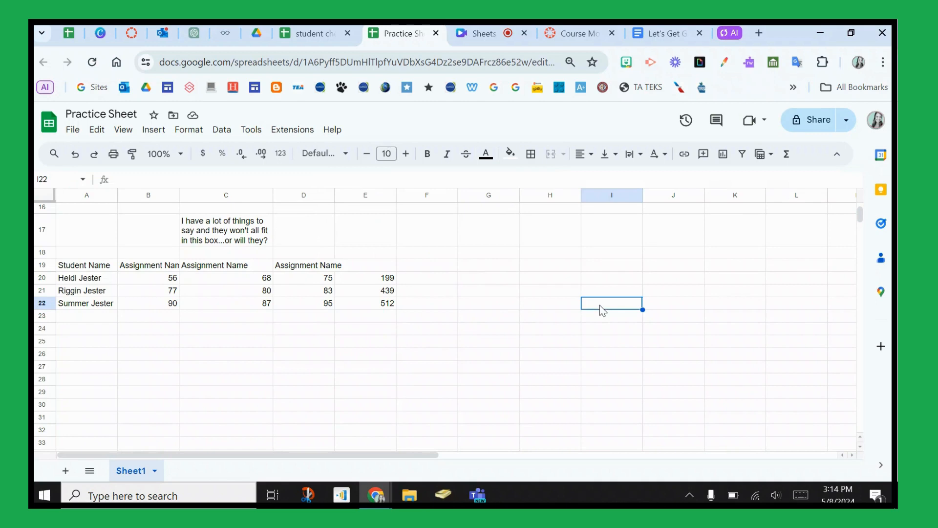
Step: Open Sheets Help and read through the Add formulas & functions article, then close the help window
left_click(337, 129)
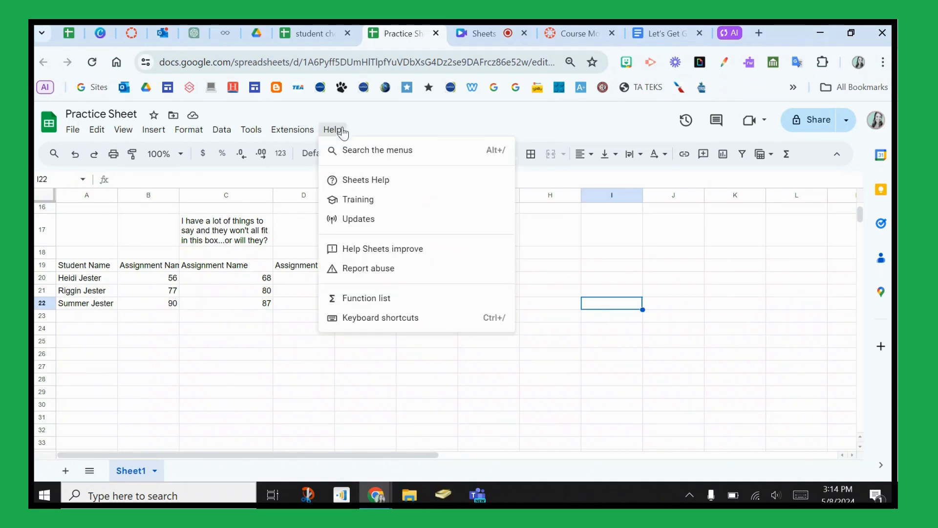
left_click(399, 180)
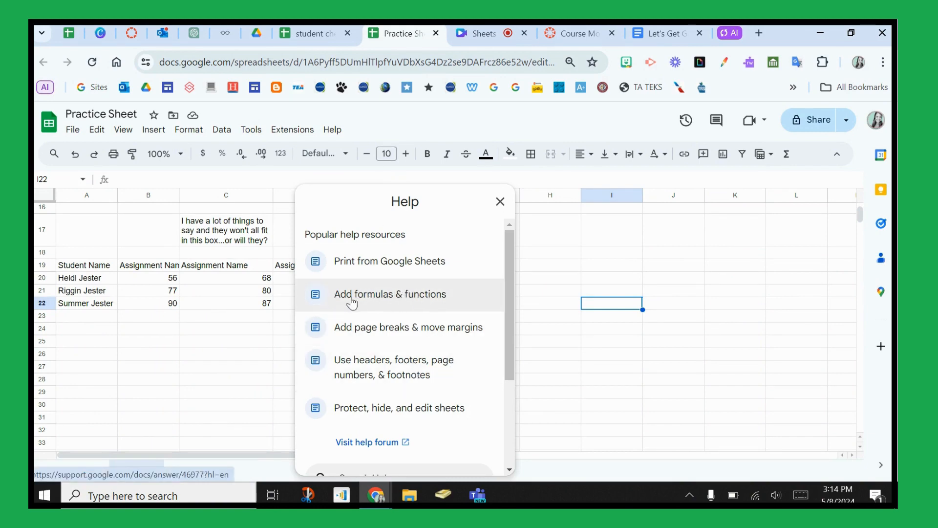
left_click(376, 306)
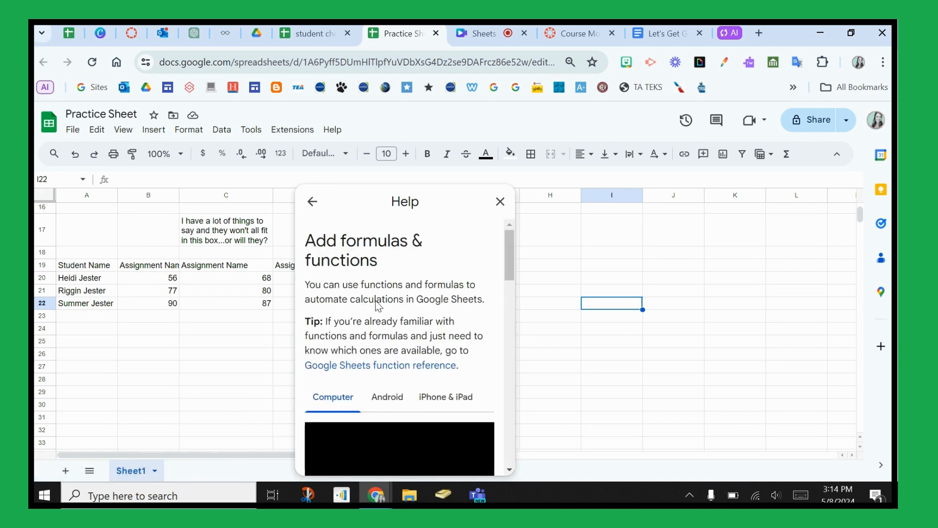
scroll(378, 305, "down", 1)
scroll(378, 305, "down", 1)
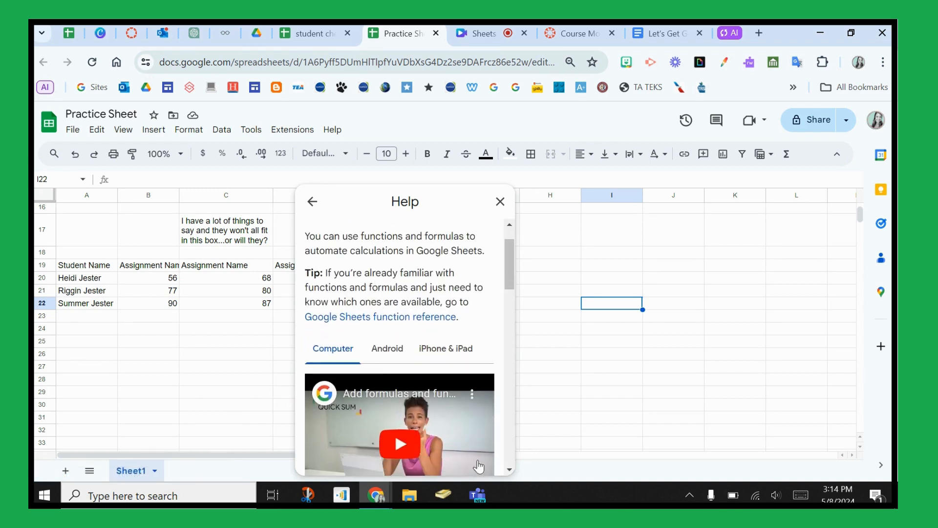
scroll(373, 350, "down", 3)
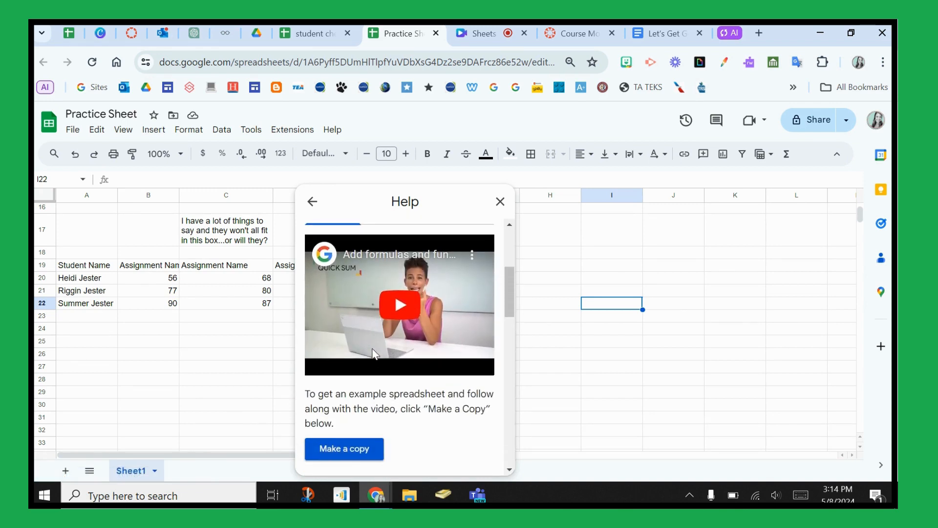
scroll(374, 353, "down", 4)
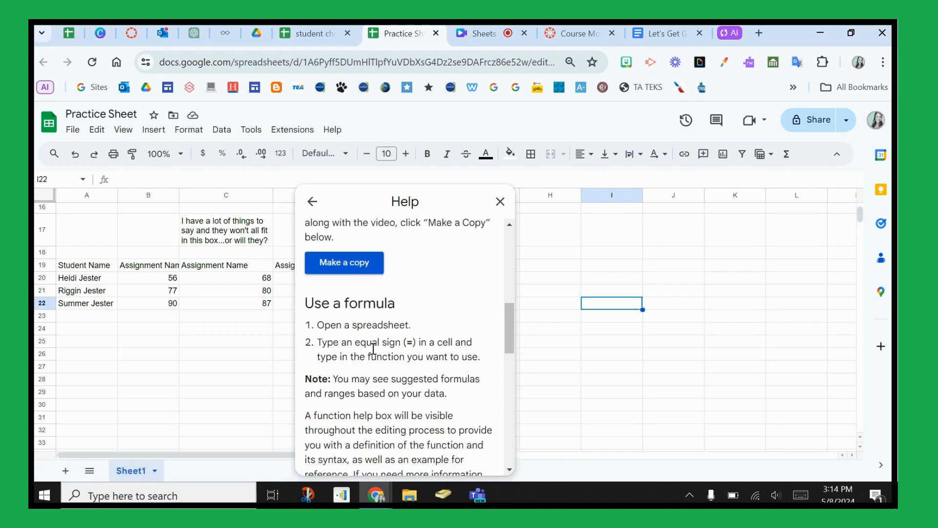
scroll(403, 355, "down", 4)
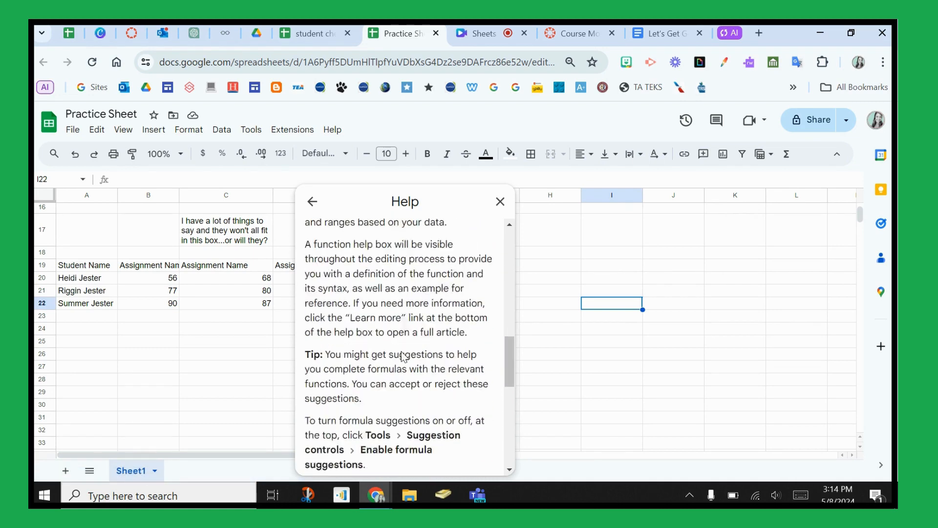
scroll(401, 355, "down", 5)
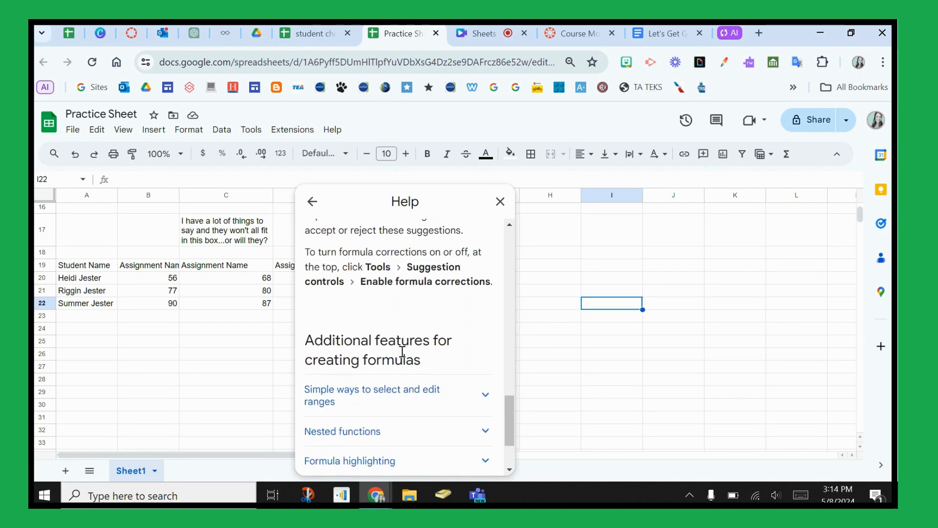
scroll(402, 355, "down", 2)
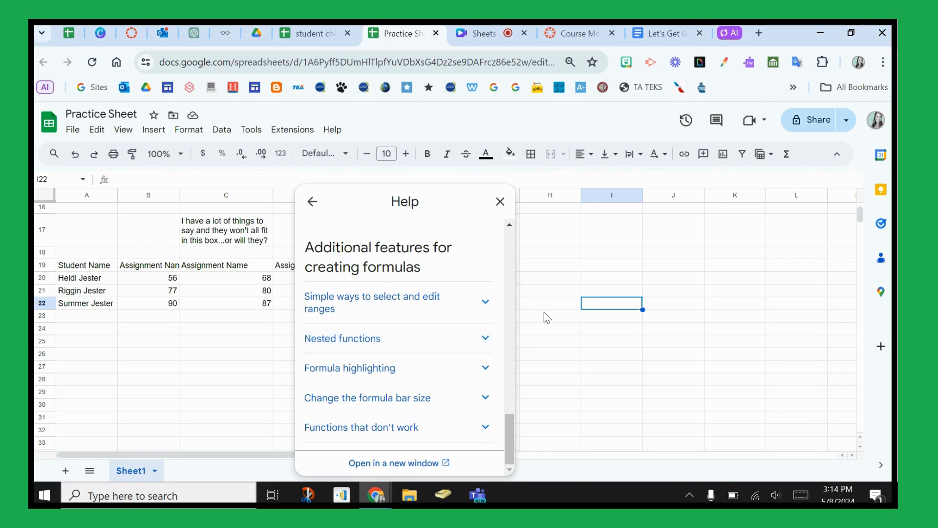
left_click(500, 202)
Step: Insert a chart from the student score table in A19:E22
left_click(78, 266)
left_click_drag(78, 266, 353, 306)
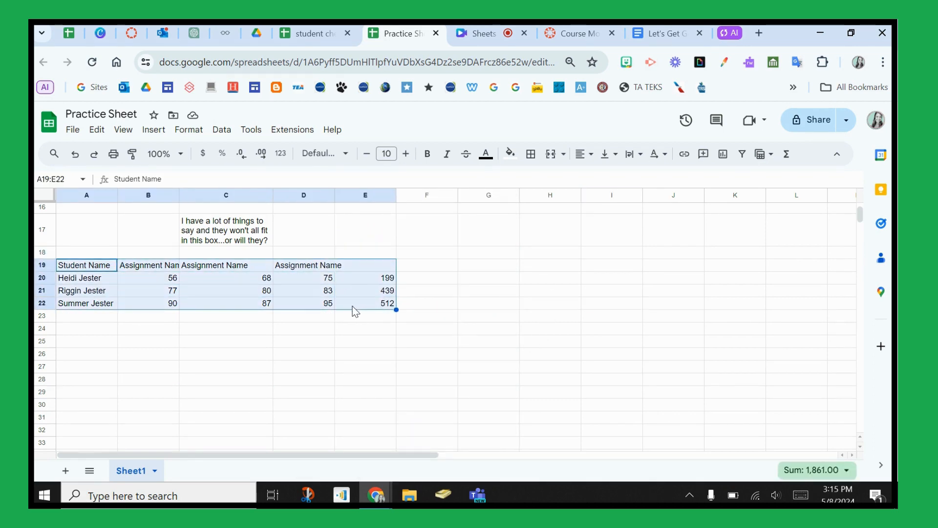
left_click(153, 130)
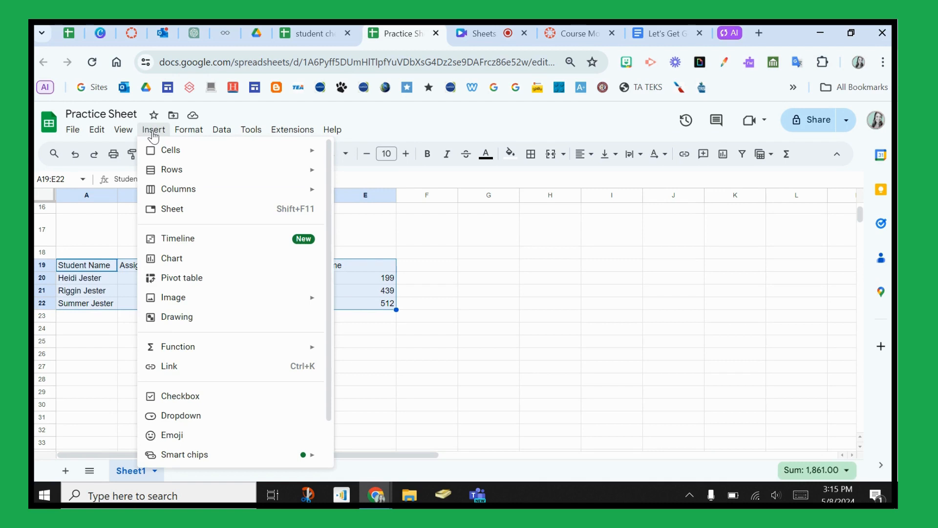
left_click(226, 261)
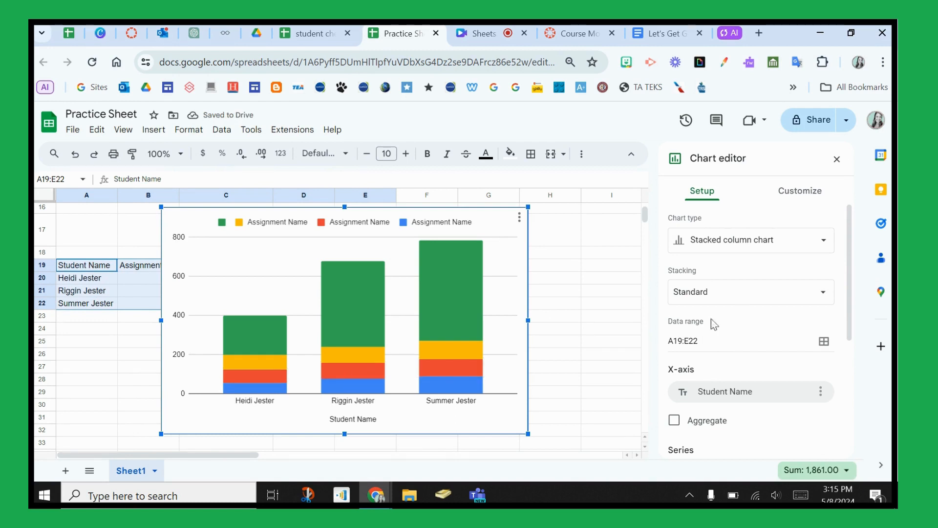
Step: Change the chart type to the suggested stacked bar chart, then to the suggested column chart
left_click(751, 251)
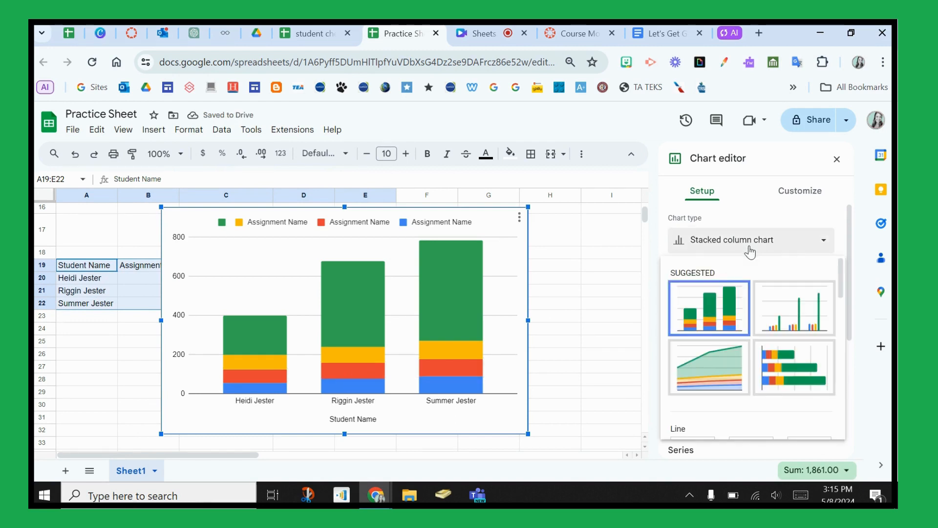
left_click(777, 357)
left_click(734, 249)
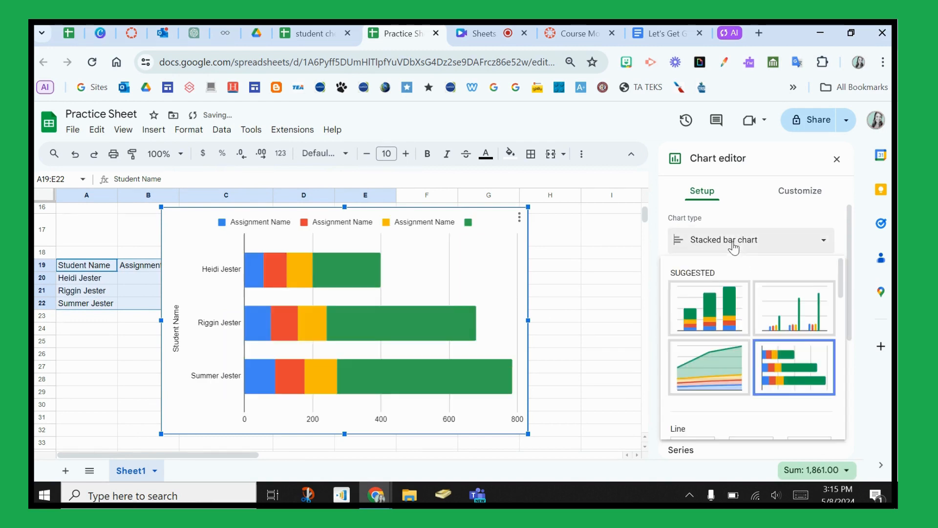
left_click(769, 315)
Step: Switch the column chart to the stacked bar chart from the Bar group of chart types
left_click(733, 242)
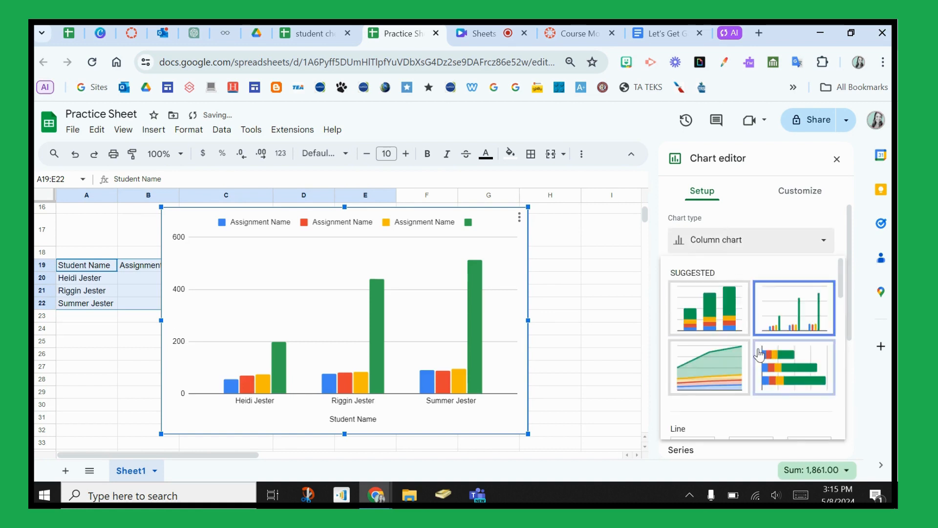
scroll(759, 354, "down", 3)
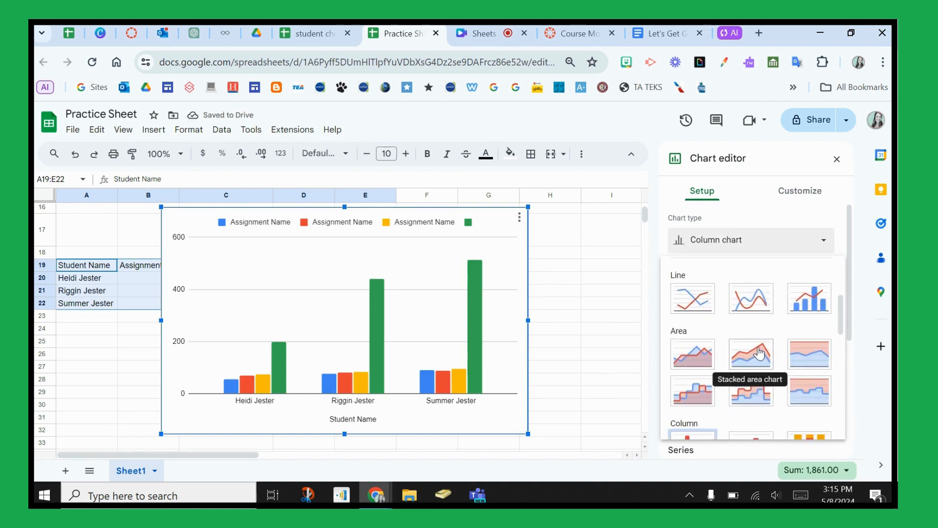
scroll(759, 354, "down", 3)
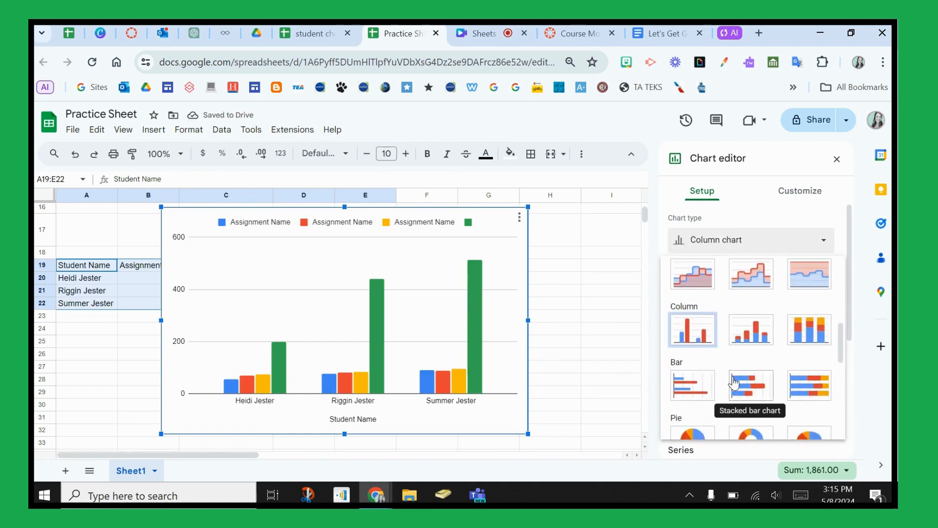
left_click(735, 383)
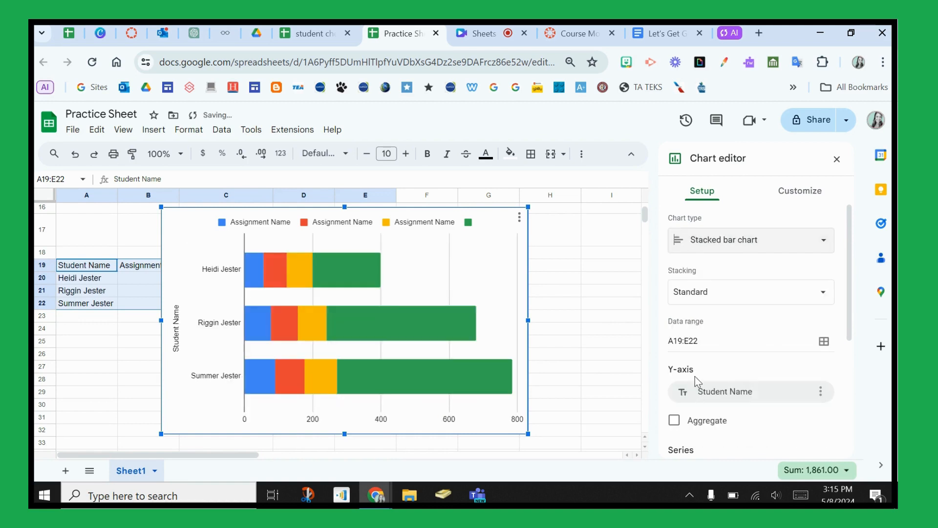
Step: Change the stacked bar chart to the histogram from the Other group of chart types
left_click(717, 244)
scroll(700, 384, "down", 4)
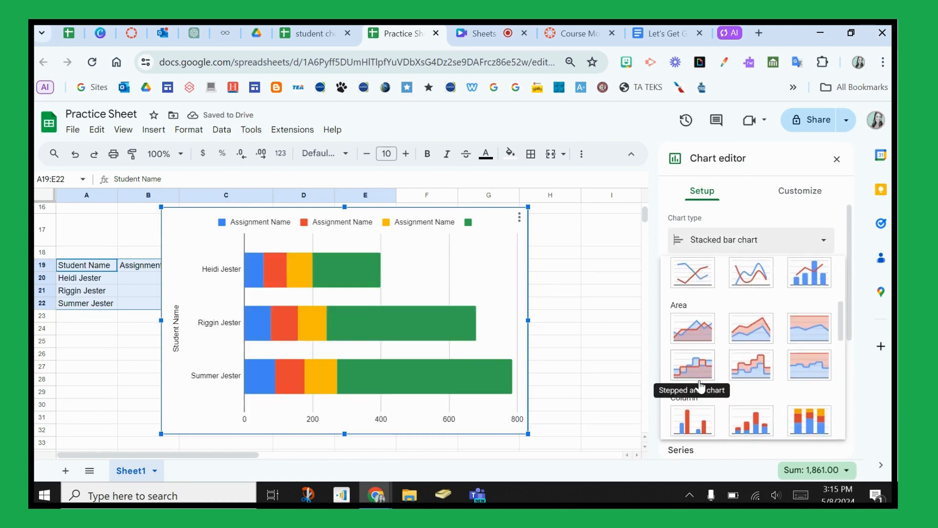
scroll(700, 384, "down", 5)
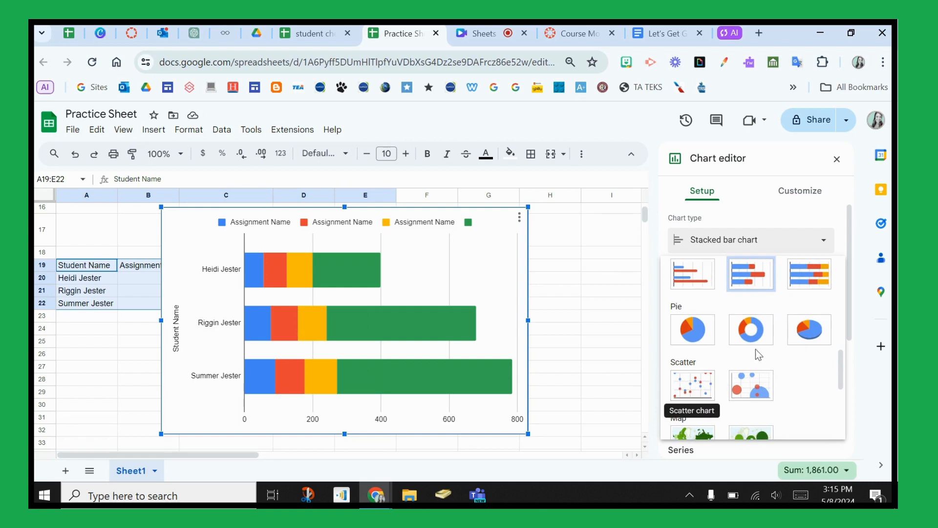
scroll(711, 380, "down", 2)
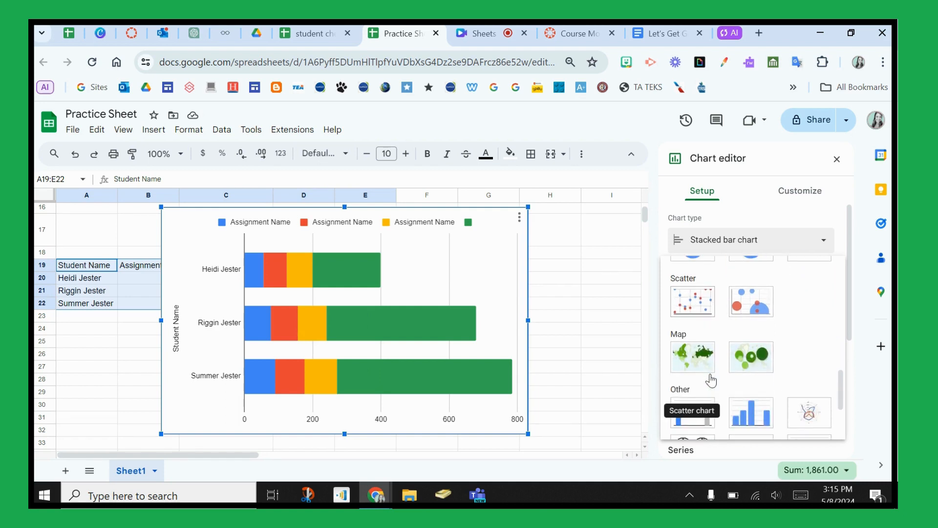
scroll(711, 380, "down", 1)
left_click(751, 370)
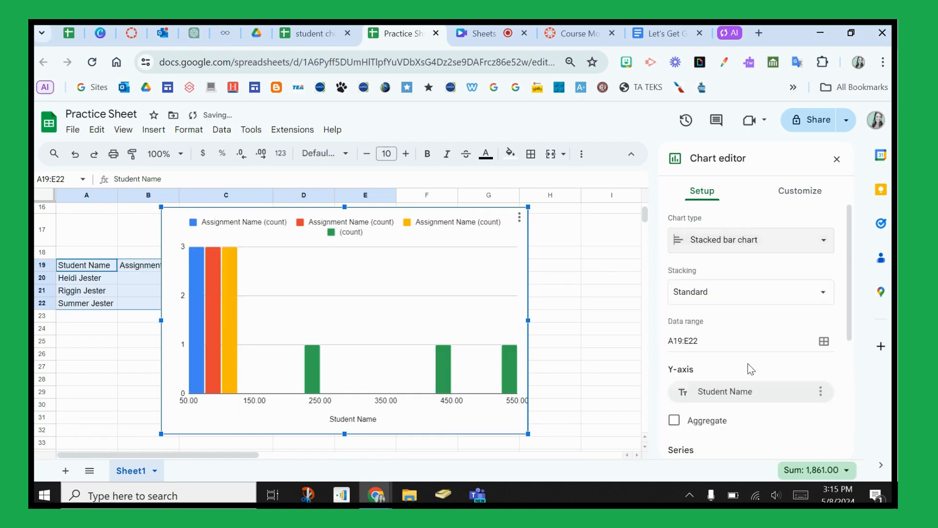
Step: Review the chart's axis and series setup, its customization categories and its available download formats
scroll(761, 316, "down", 1)
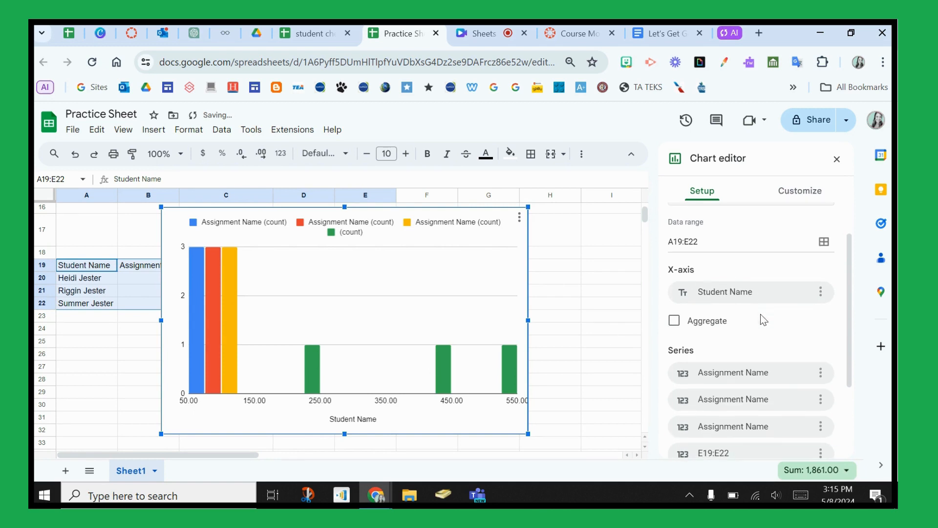
scroll(730, 353, "down", 1)
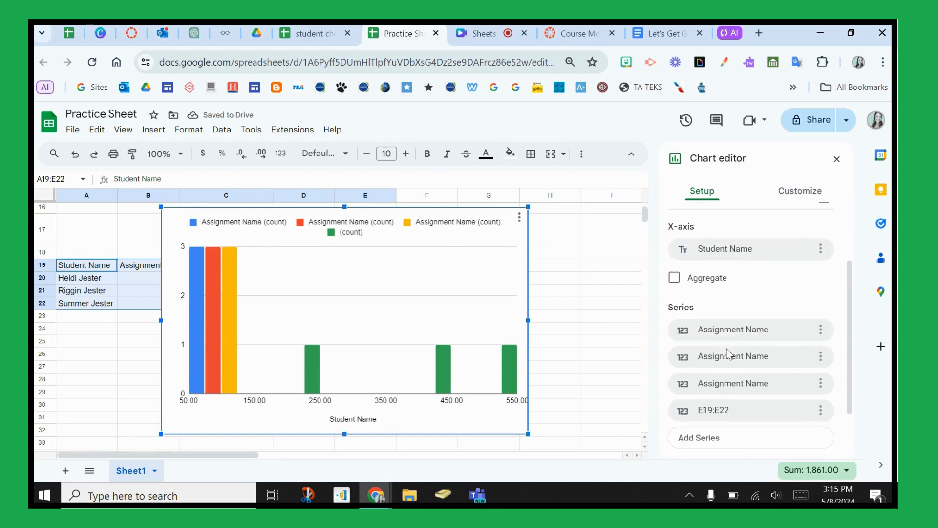
scroll(805, 345, "down", 1)
scroll(805, 345, "down", 1)
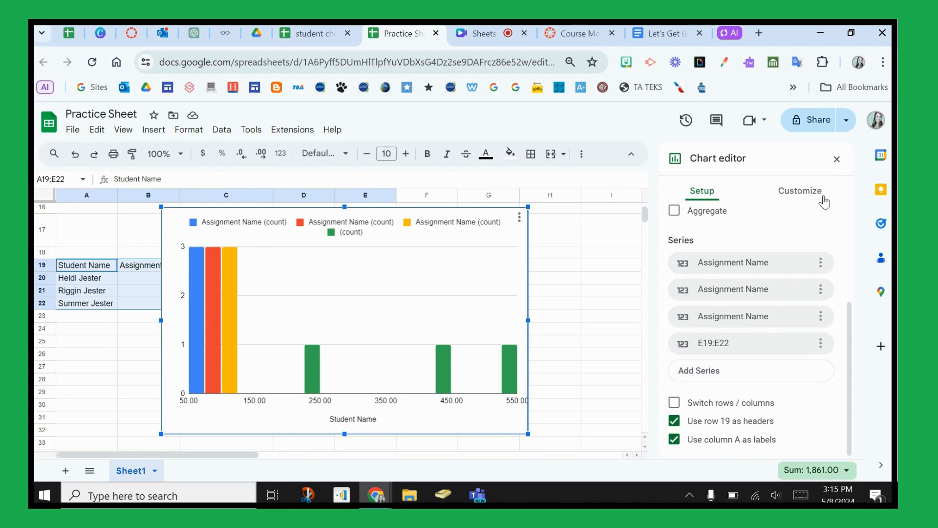
left_click(801, 193)
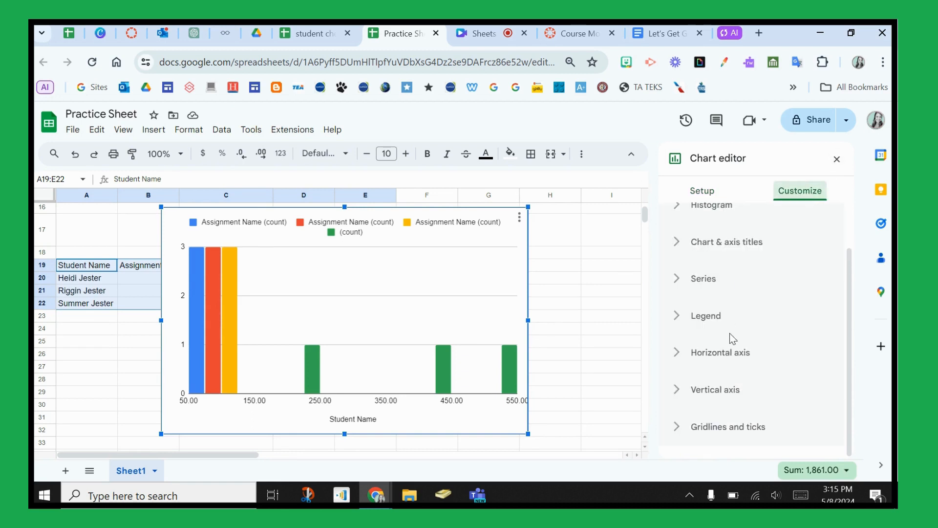
left_click(520, 218)
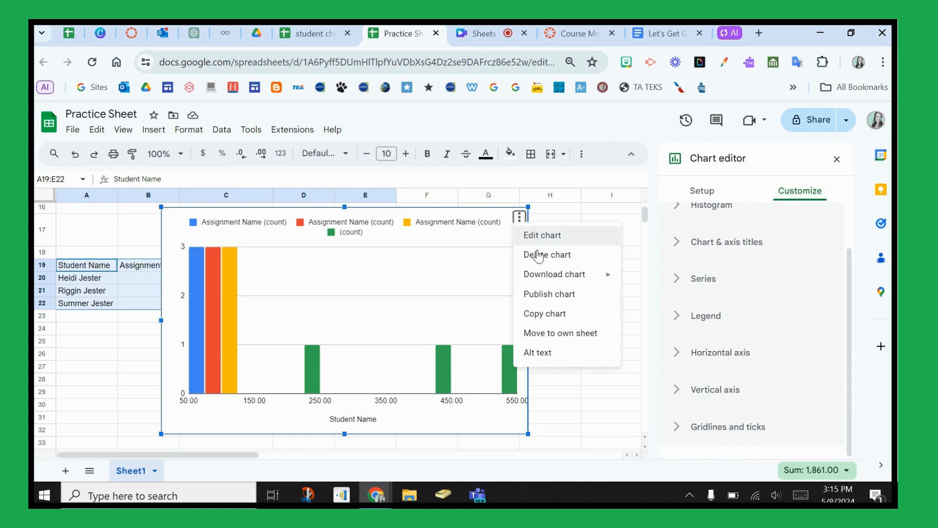
mouse_move(552, 283)
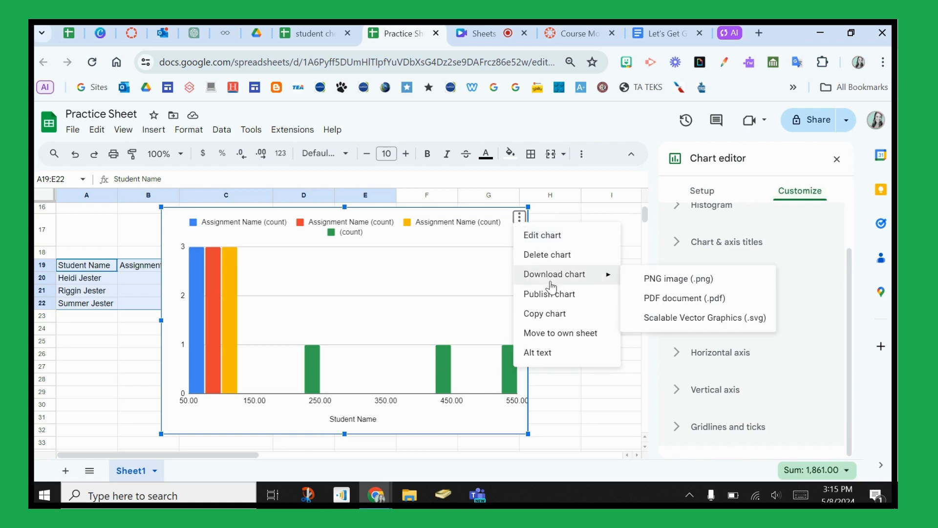
Step: Dismiss the chart options and delete the histogram chart from the sheet
left_click(612, 406)
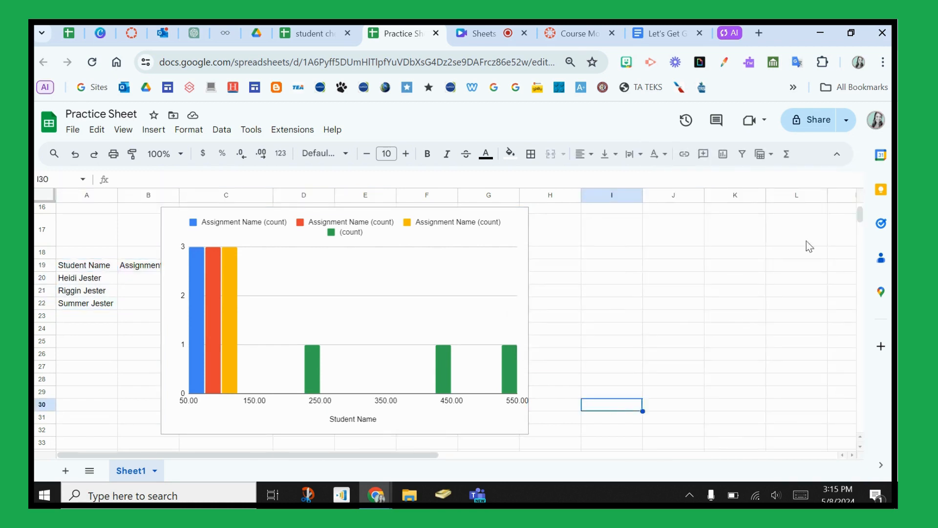
key("Delete")
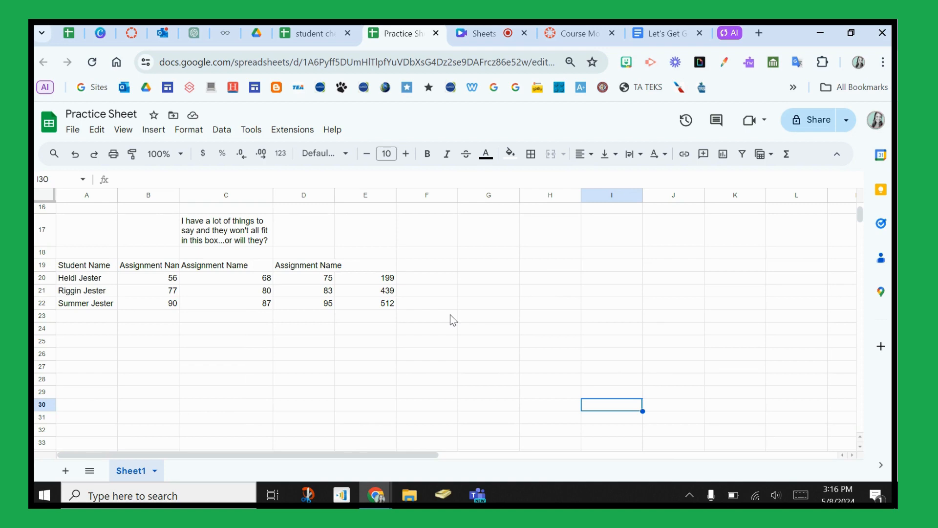
Step: Select every cell in the practice sheet
scroll(318, 350, "up", 3)
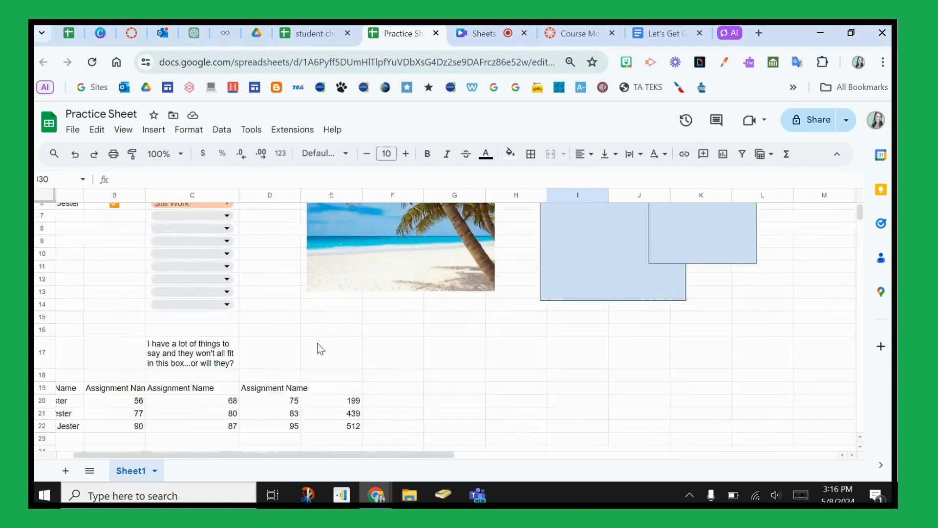
scroll(319, 348, "down", 1)
scroll(319, 349, "down", 2)
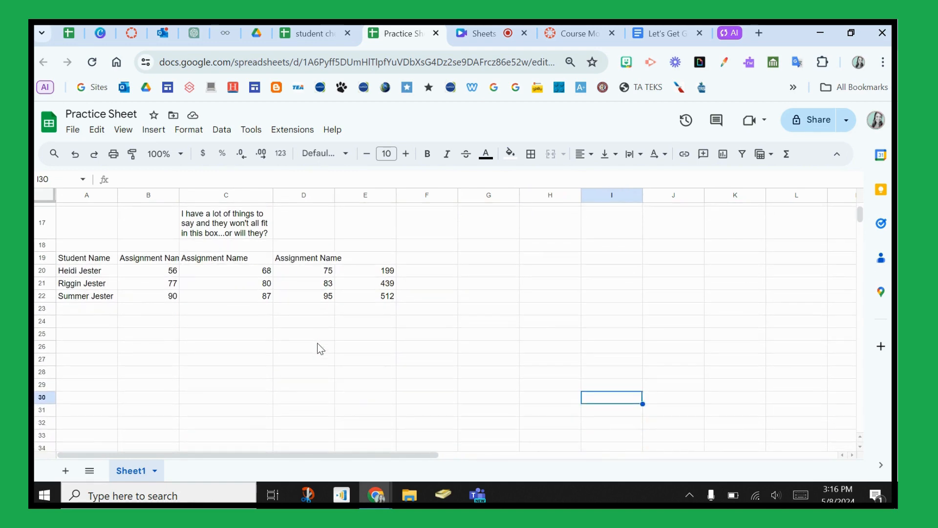
scroll(321, 349, "down", 1)
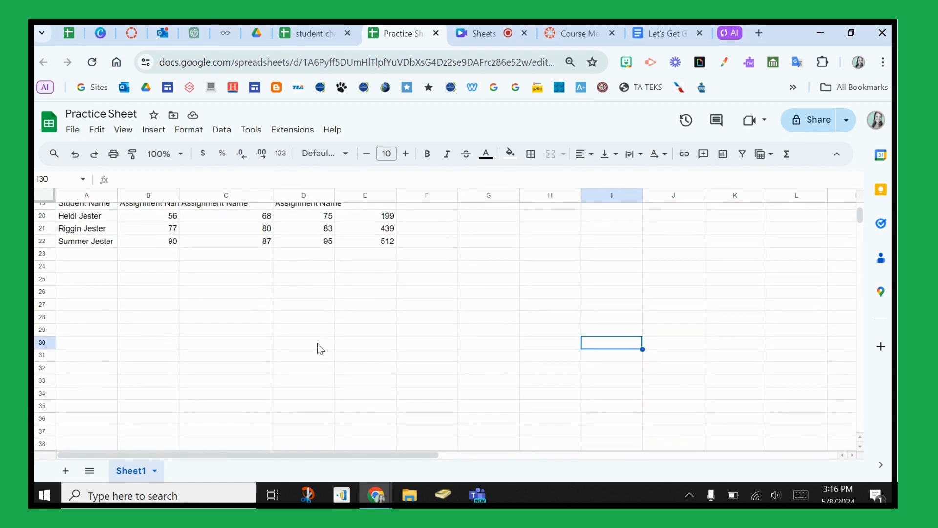
scroll(321, 349, "up", 1)
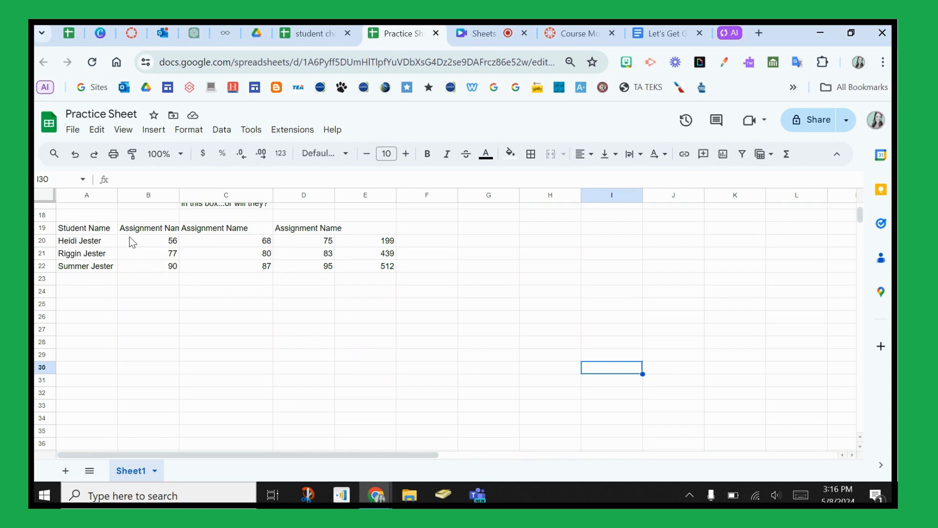
left_click(46, 198)
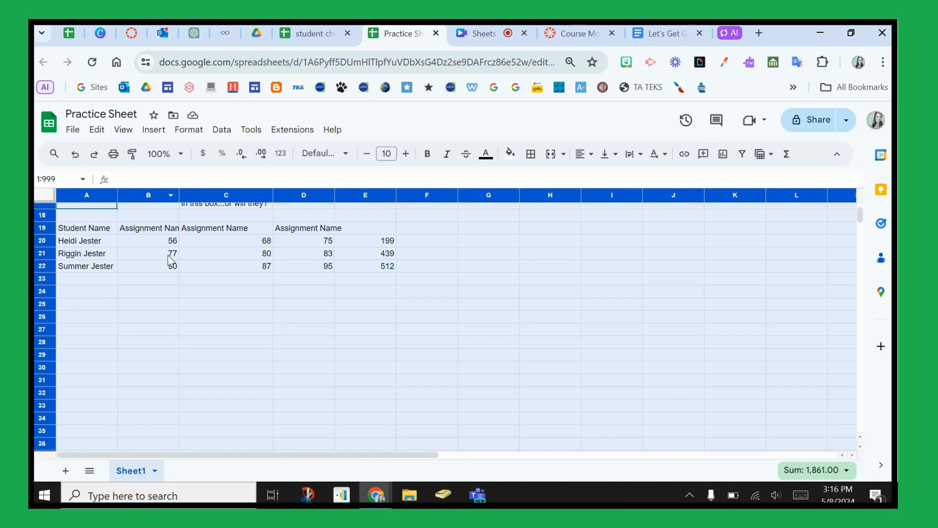
Step: Start a single-color conditional formatting rule for range A1:Z999 that applies to values less than 70
left_click(179, 132)
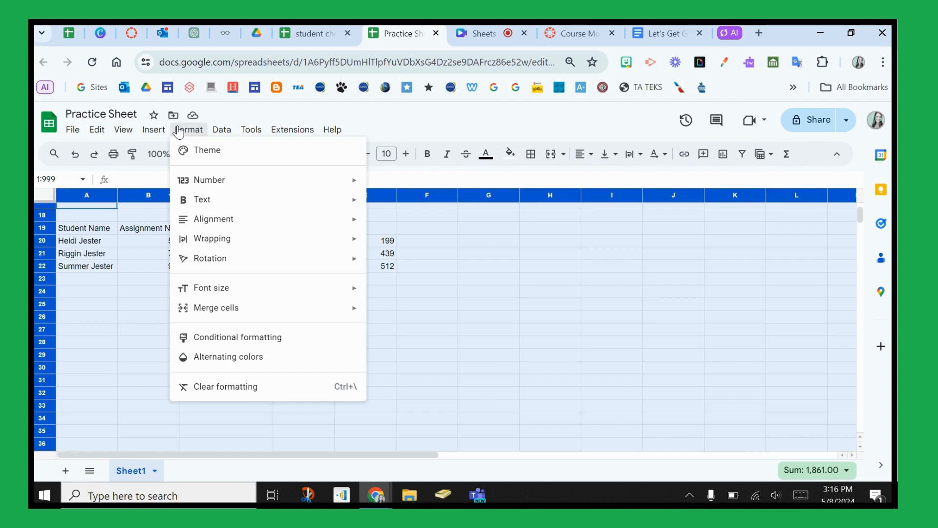
left_click(291, 340)
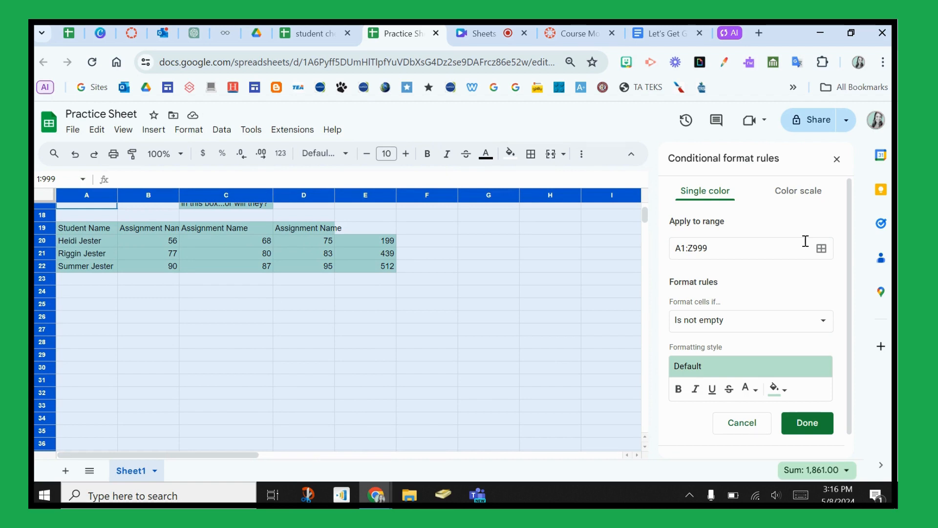
left_click(800, 200)
left_click(720, 198)
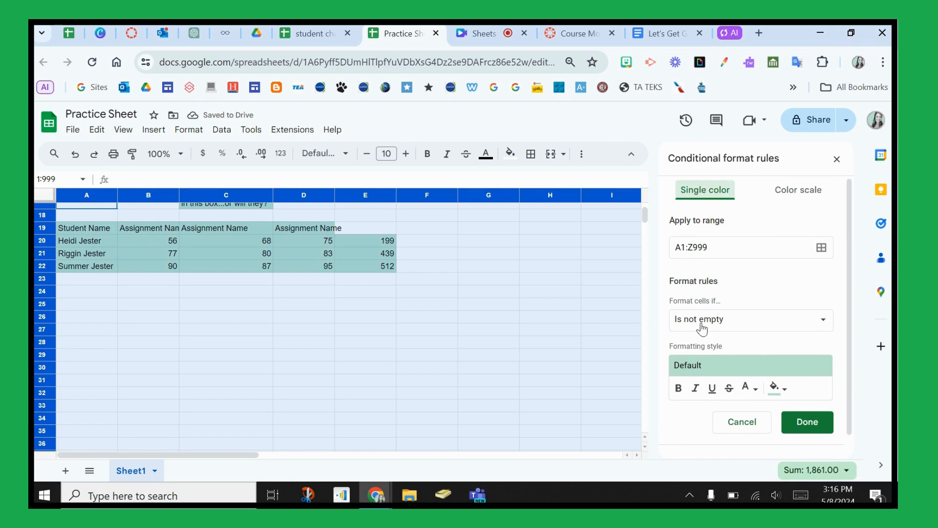
left_click(702, 327)
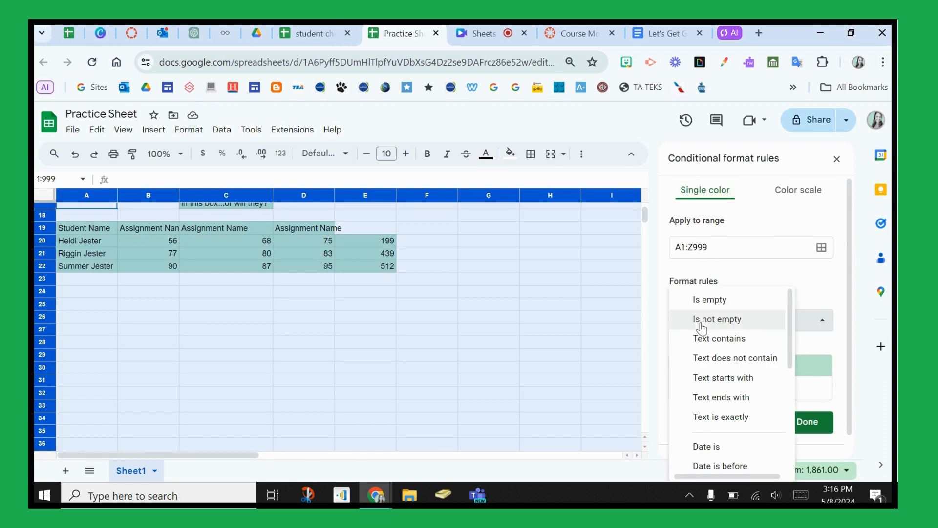
scroll(702, 327, "down", 3)
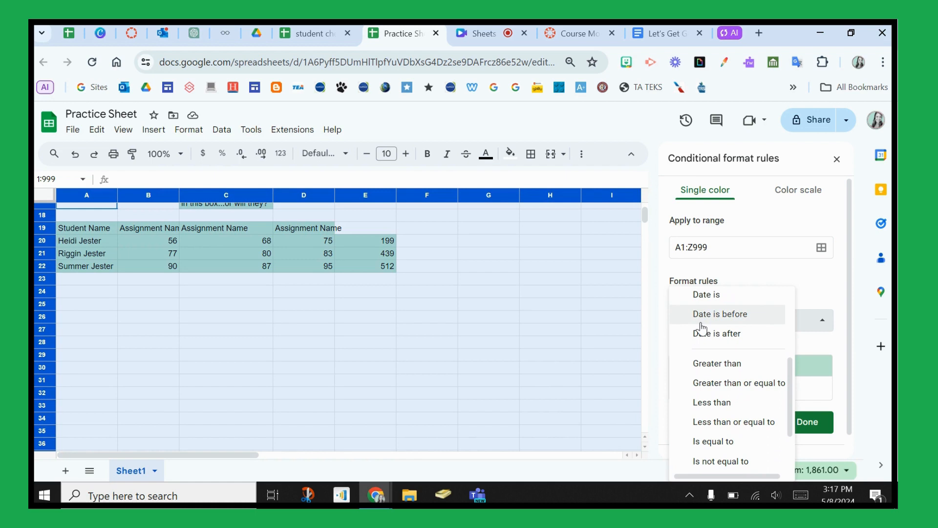
scroll(728, 398, "down", 2)
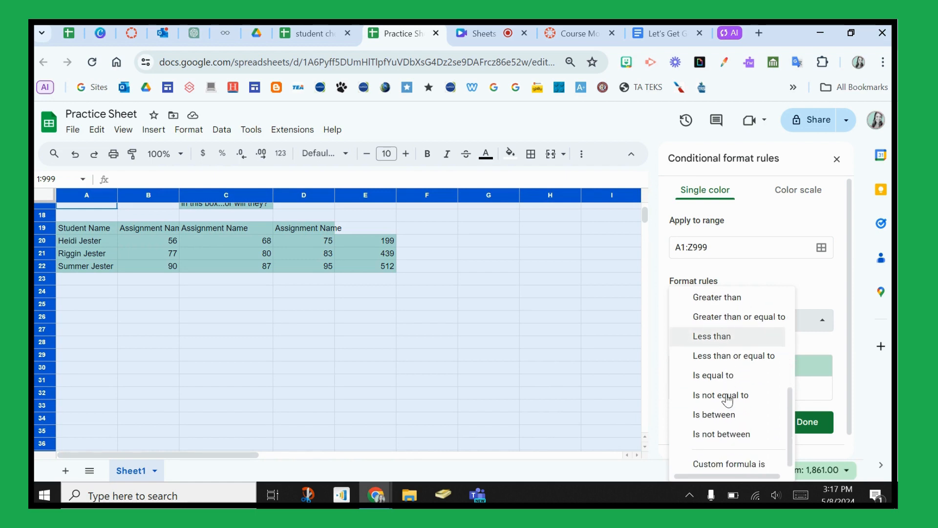
left_click(714, 333)
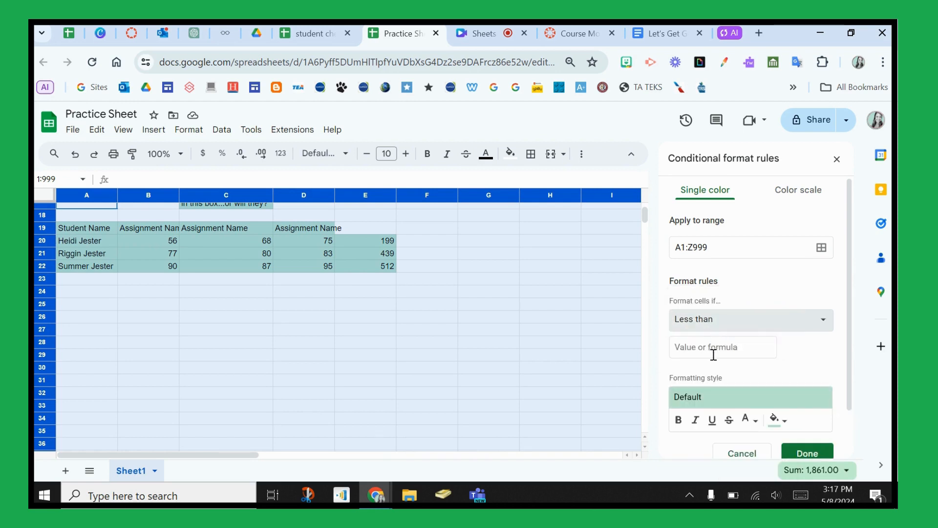
left_click(713, 355)
type("70")
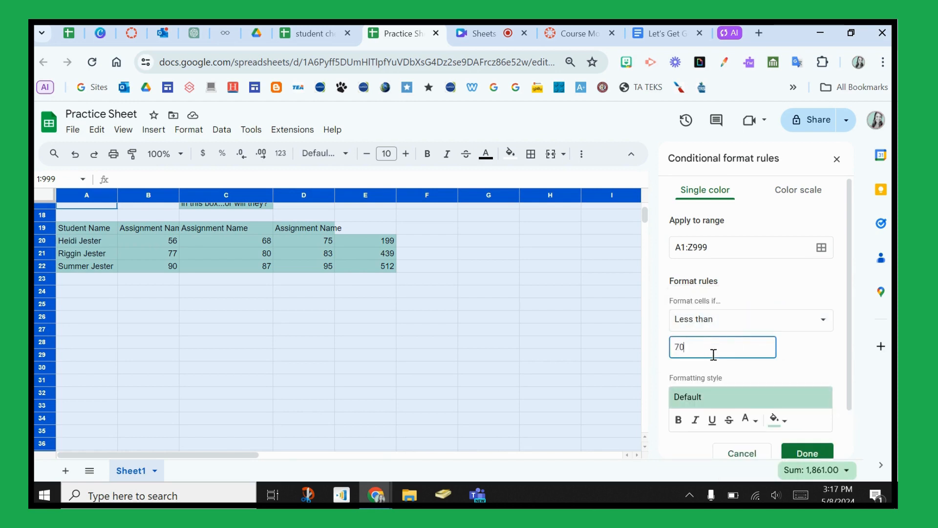
Step: Give the less-than-70 rule a light red fill and save it
left_click(774, 420)
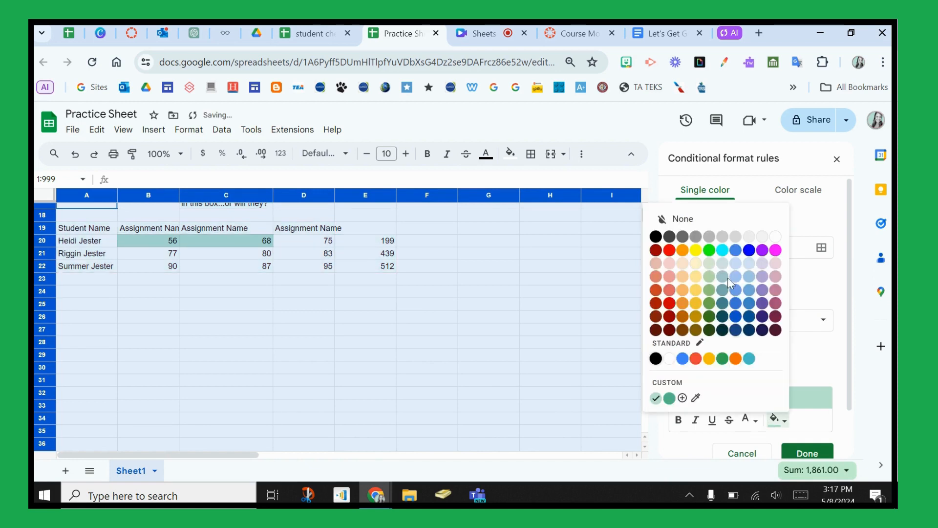
left_click(669, 249)
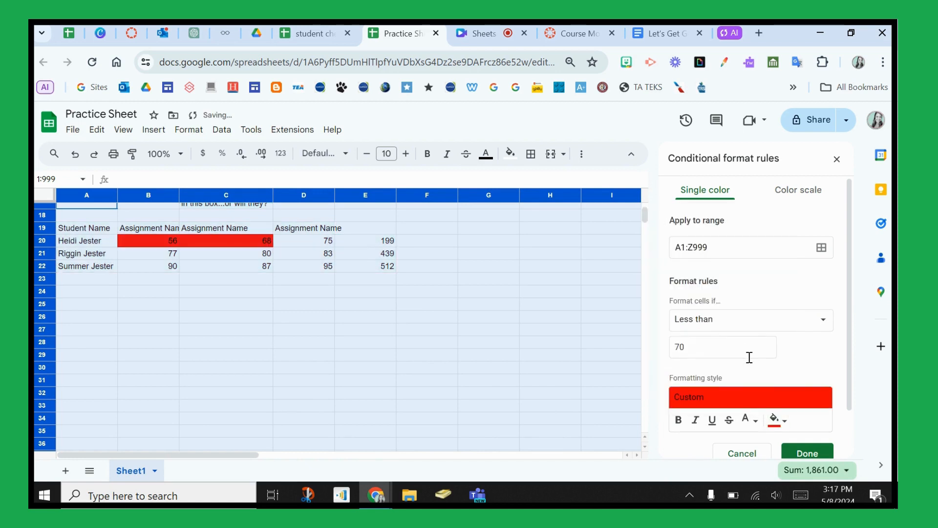
scroll(750, 357, "down", 1)
left_click(775, 394)
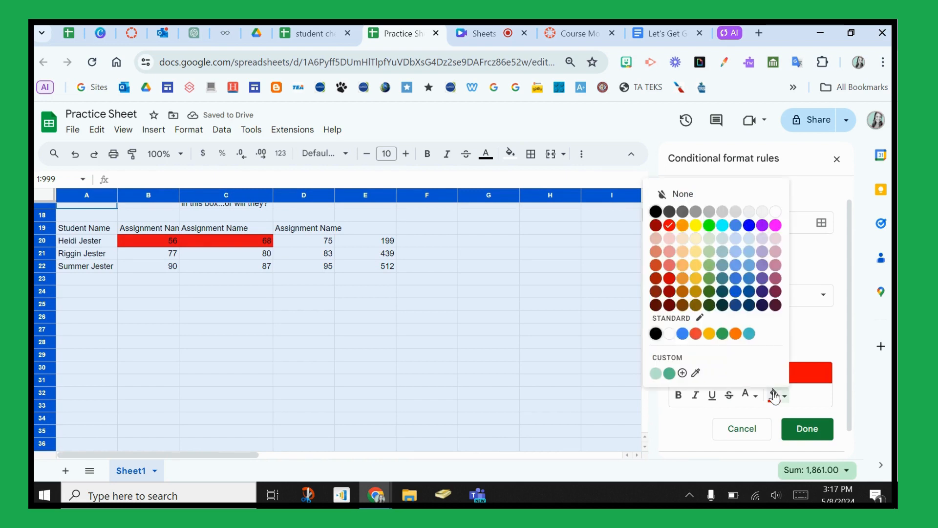
left_click(670, 251)
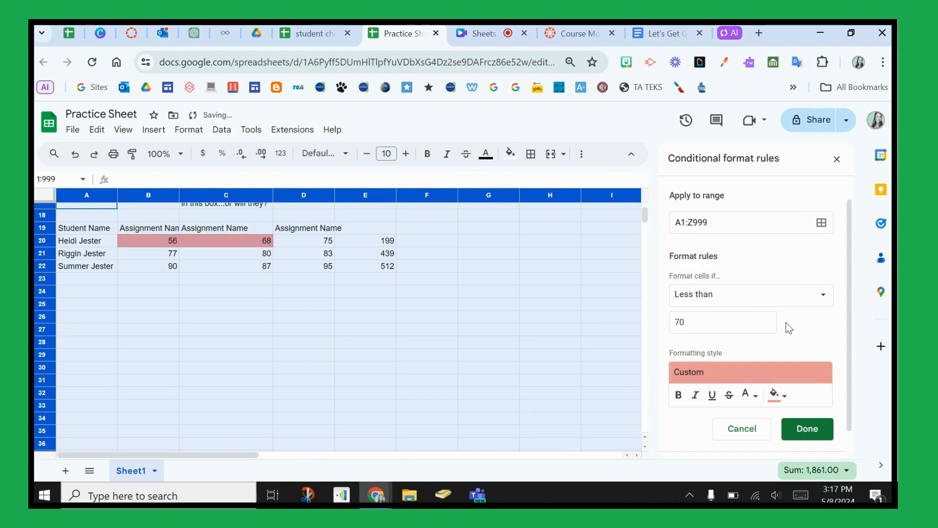
left_click(806, 428)
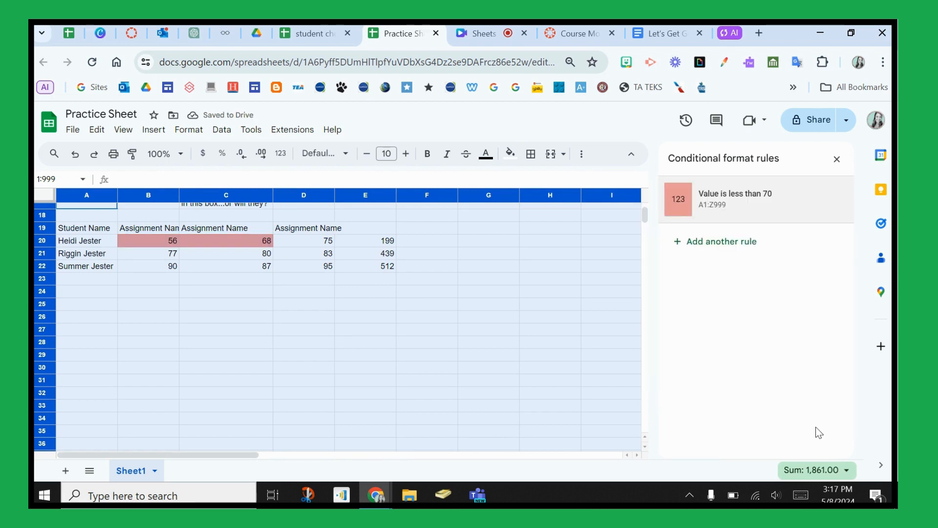
Step: Add a second conditional formatting rule for values less than or equal to 79
left_click(721, 247)
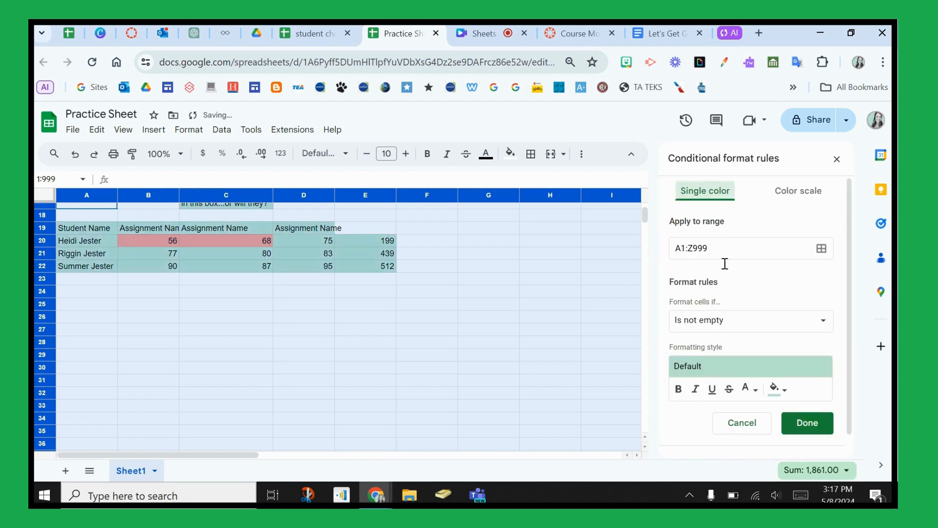
left_click(741, 320)
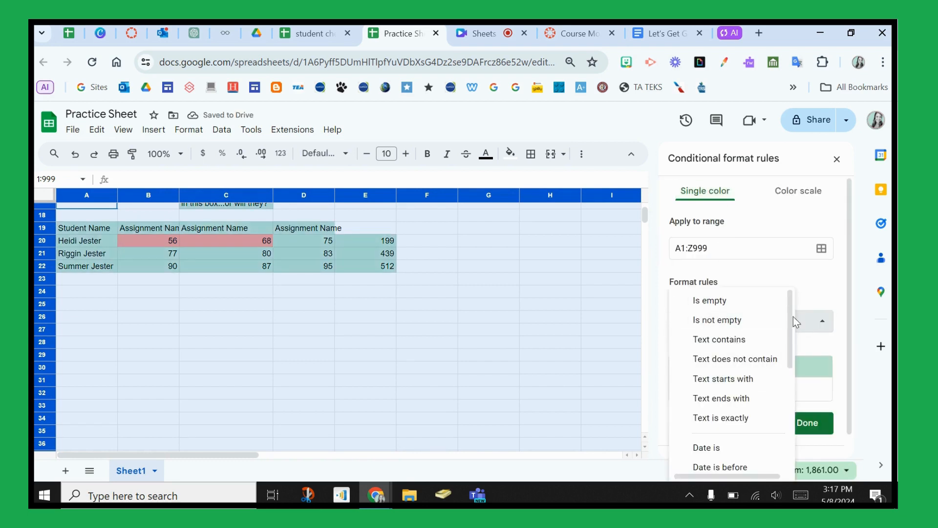
scroll(760, 393, "down", 4)
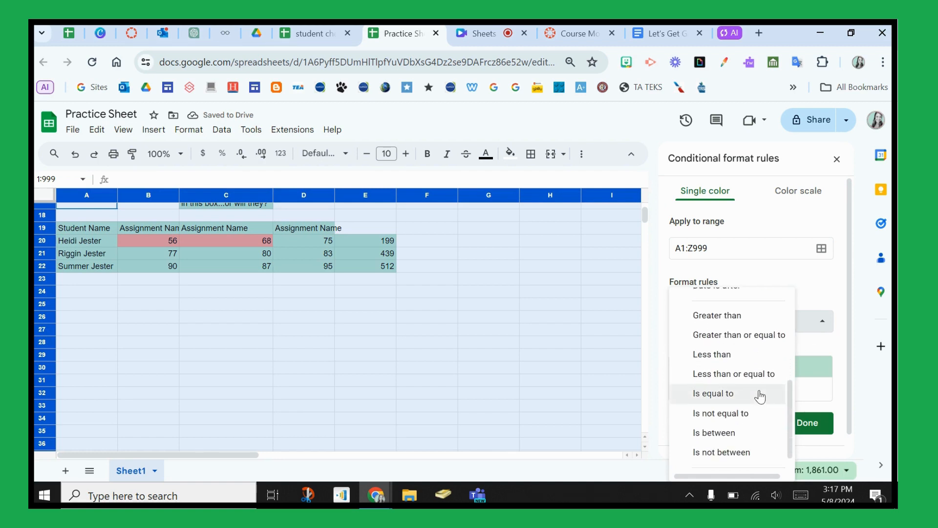
scroll(760, 397, "down", 1)
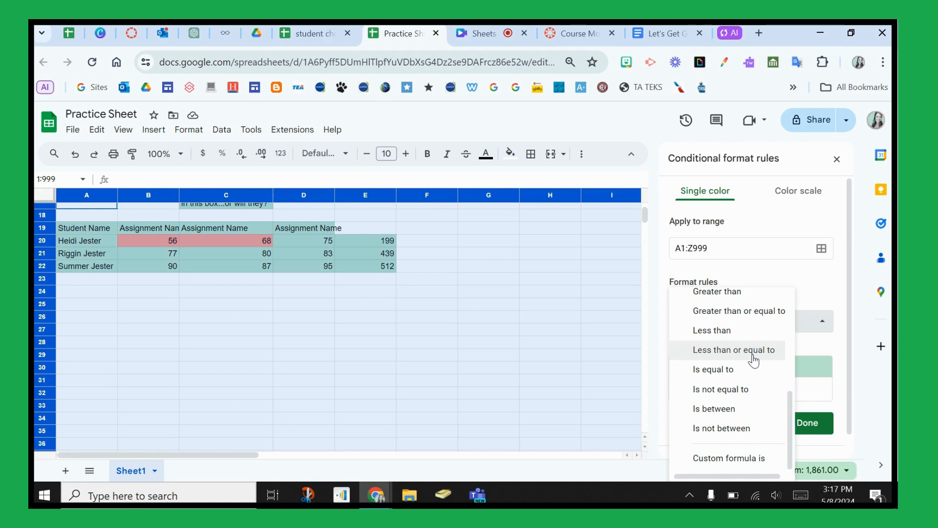
left_click(752, 351)
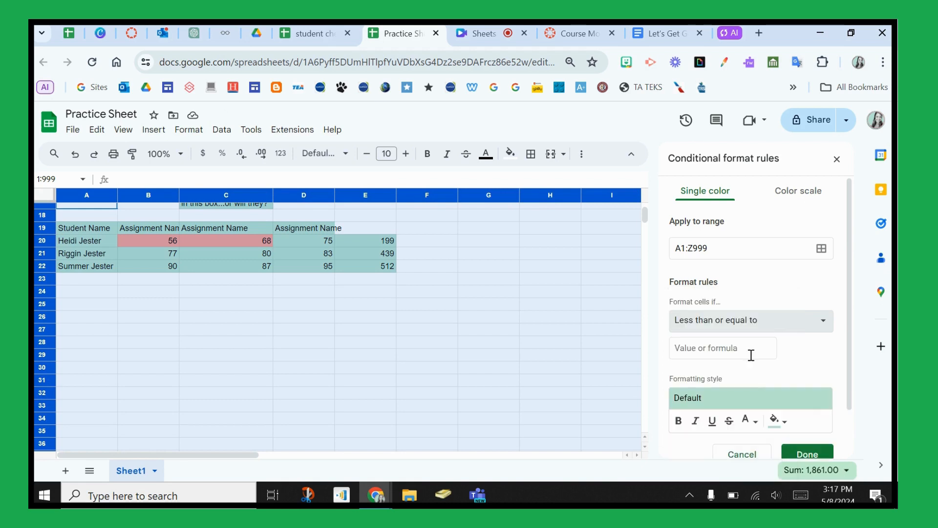
left_click(720, 353)
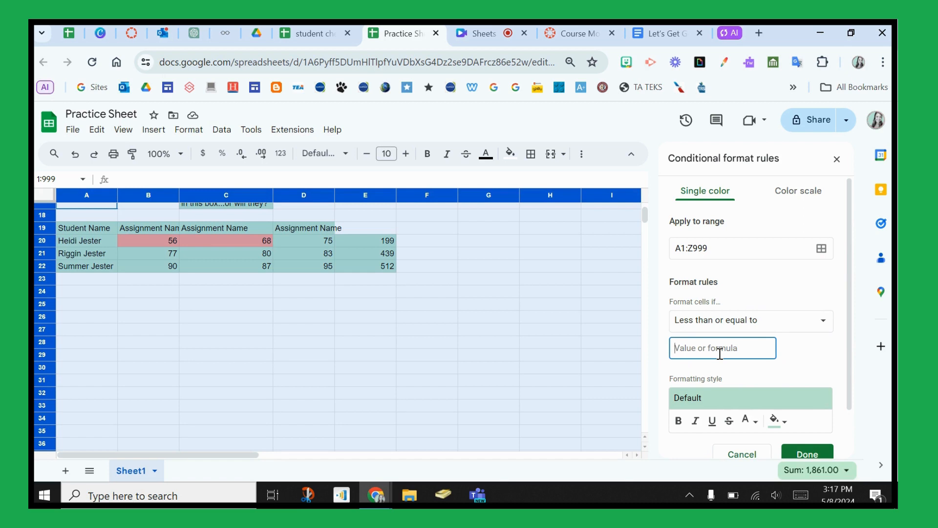
type("79")
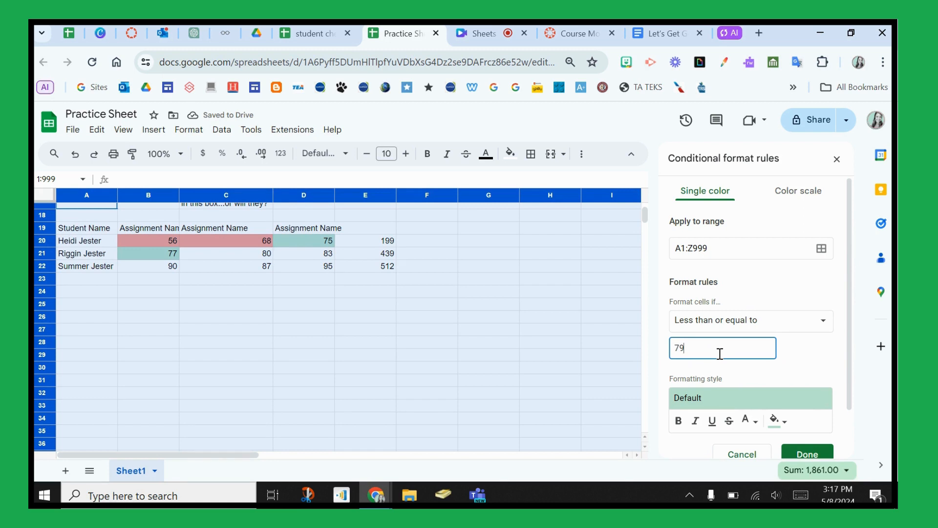
Step: Give the less-than-or-equal-to-79 rule a light yellow fill and save it
scroll(720, 353, "down", 2)
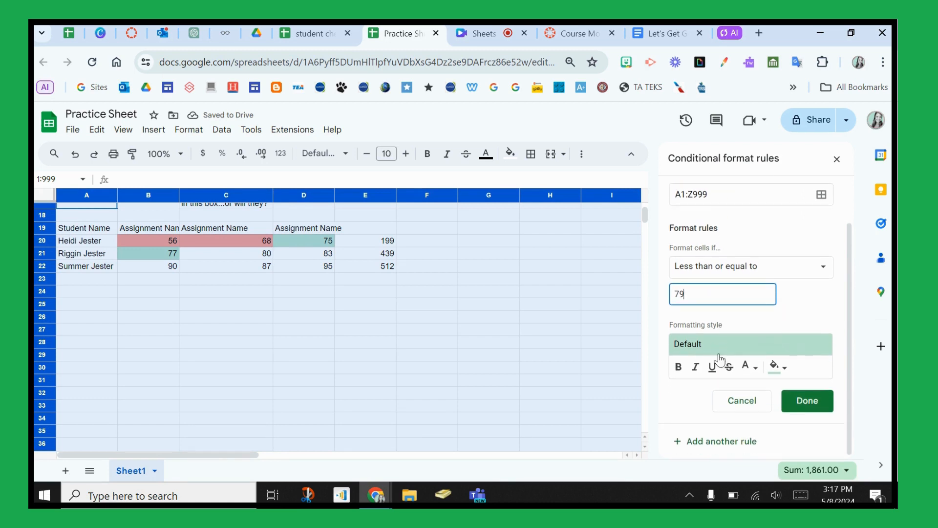
left_click(777, 370)
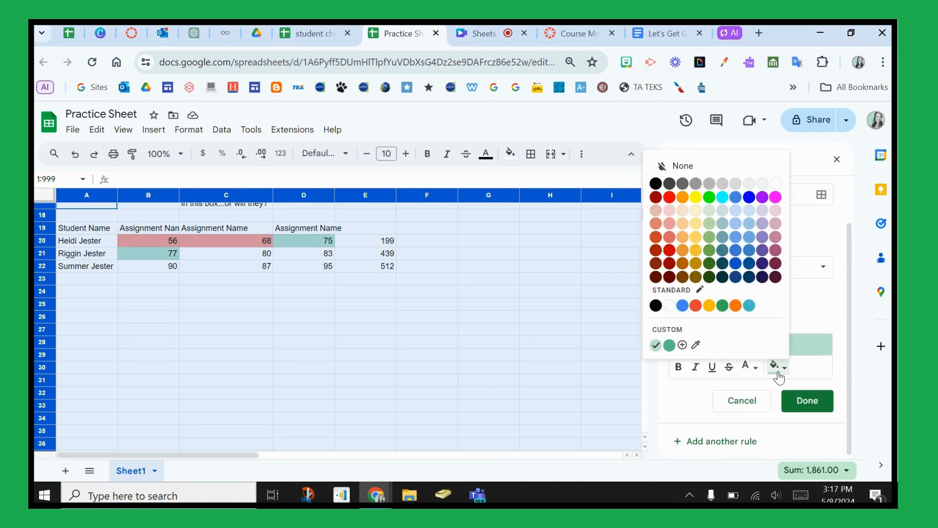
left_click(696, 210)
left_click(807, 412)
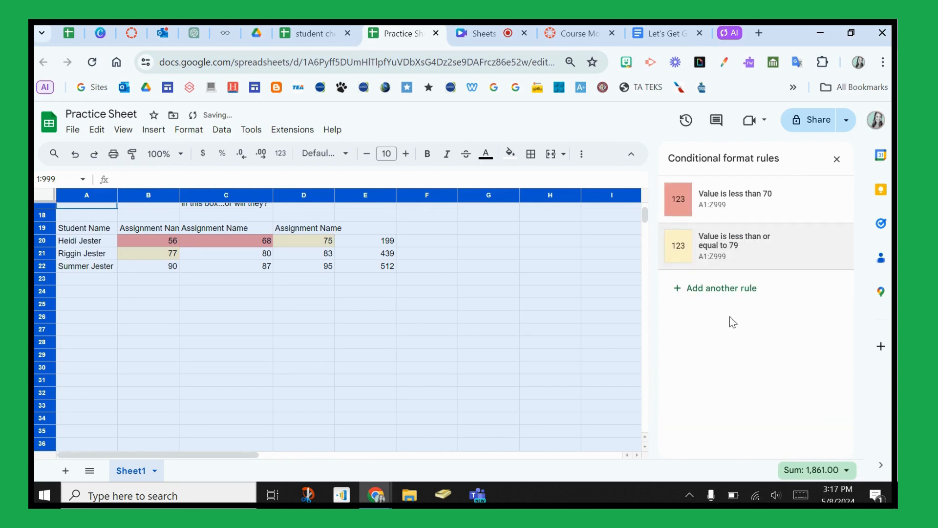
Step: Add a third rule giving values between 80 and 100 a light blue fill, and close the conditional format rules
left_click(710, 301)
left_click(711, 324)
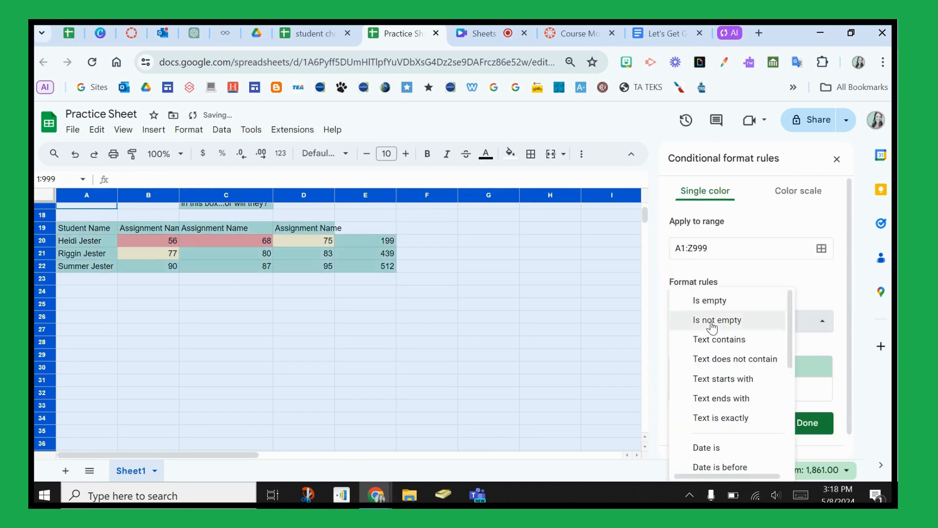
scroll(722, 394, "down", 3)
scroll(711, 393, "down", 2)
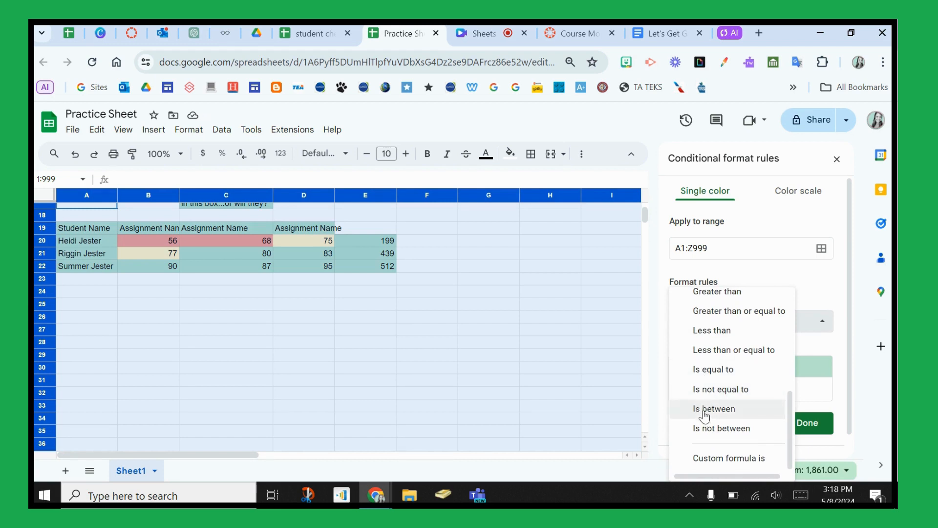
left_click(703, 409)
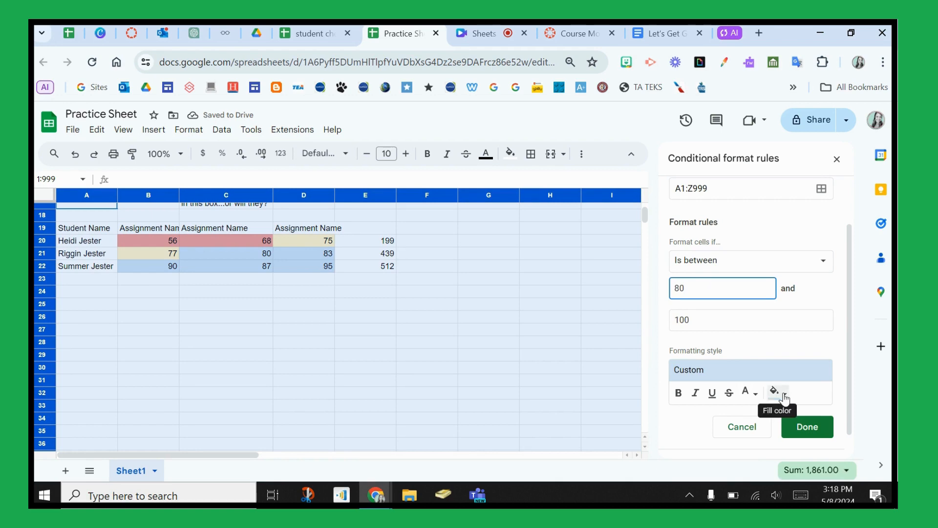
left_click(807, 426)
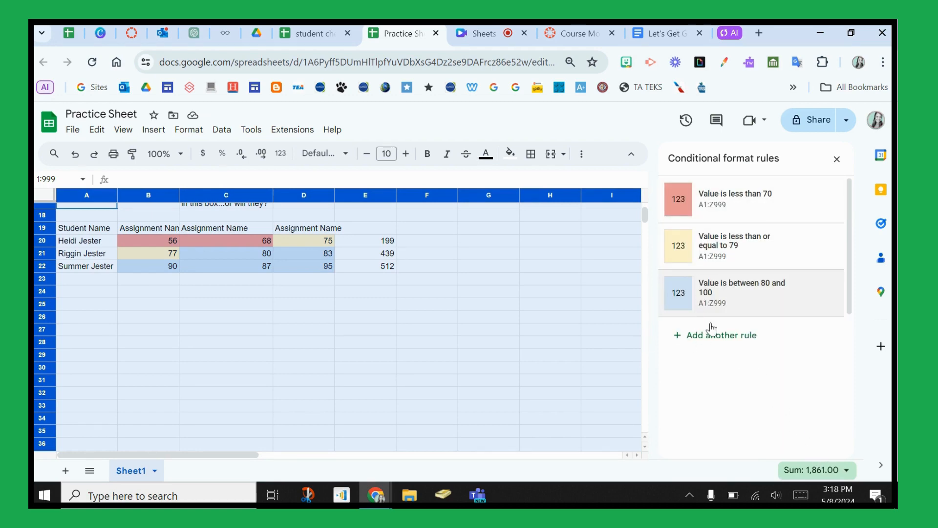
left_click(517, 356)
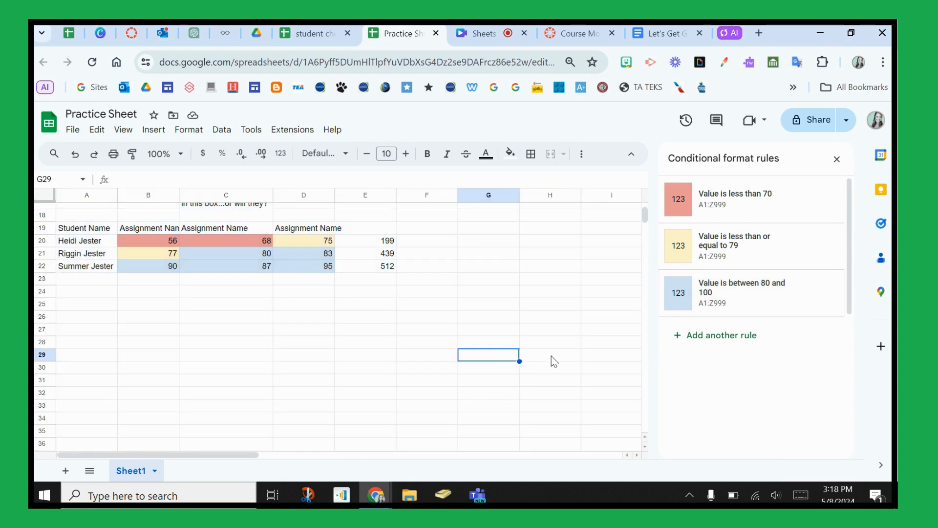
left_click(837, 160)
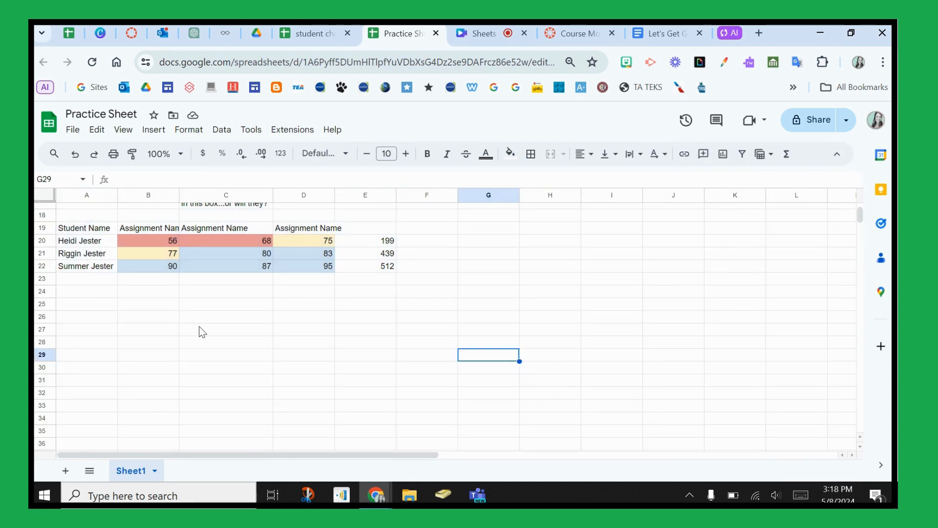
Step: Fill the entire header row 1 with black and select its header cell A1
scroll(198, 327, "up", 1)
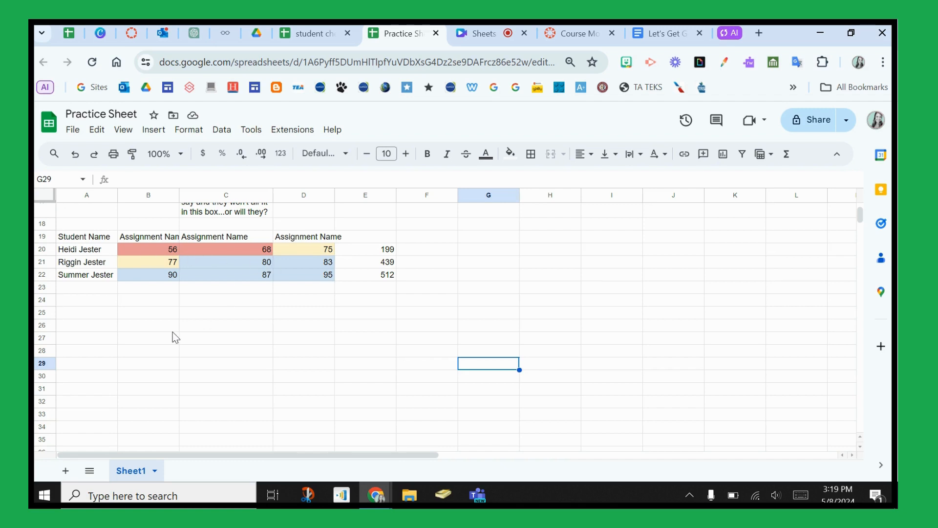
left_click(77, 250)
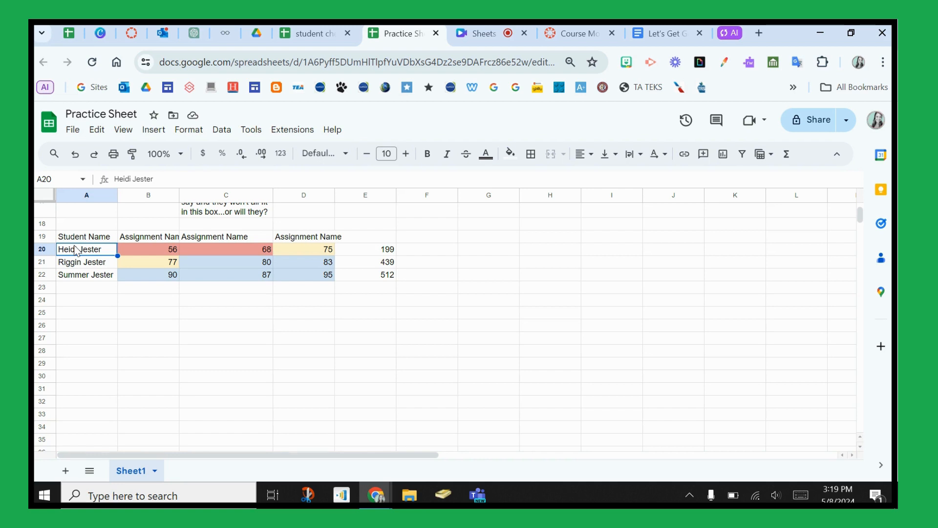
key("ctrl+Home")
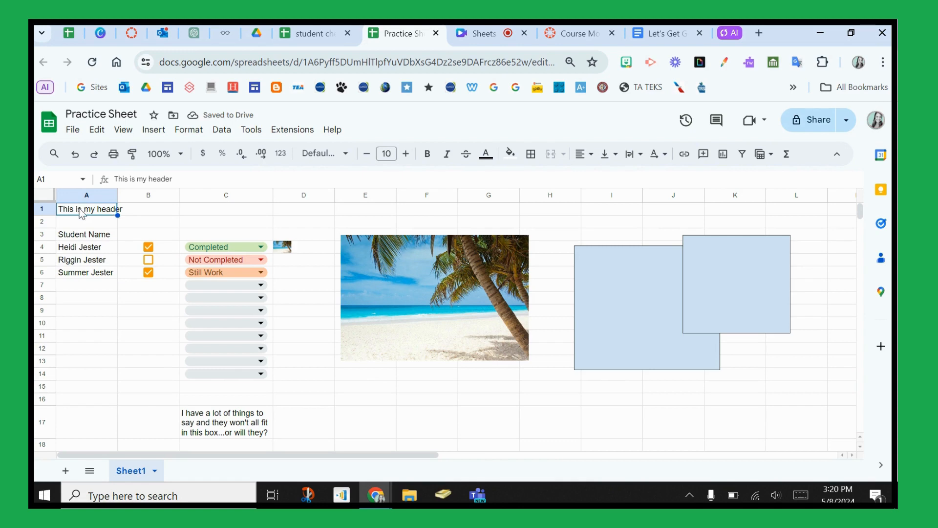
left_click(42, 209)
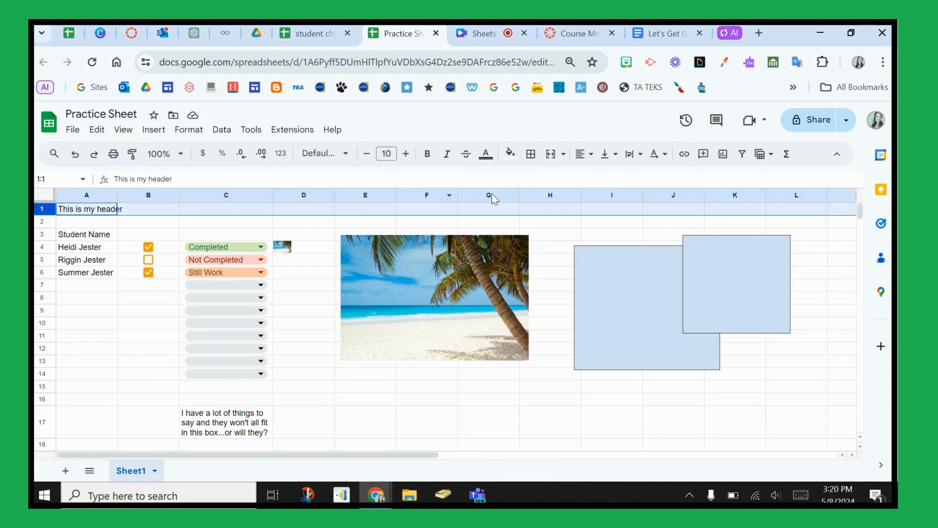
left_click(510, 154)
left_click(515, 195)
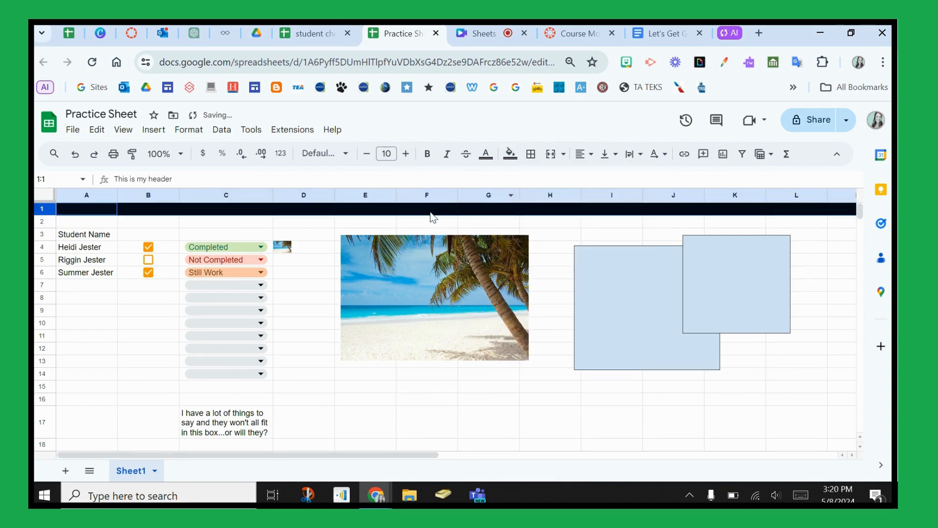
left_click(61, 210)
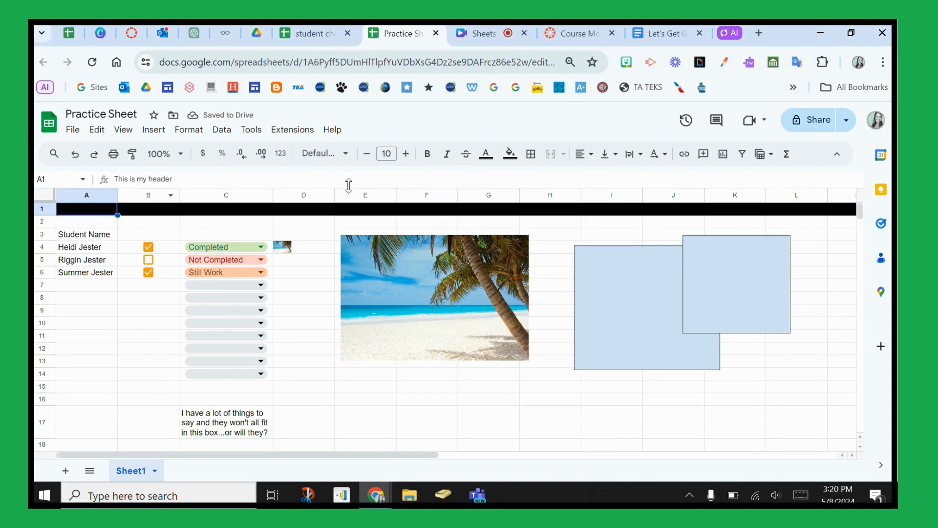
Step: Change the text color of the header in cell A1 to white and deselect the cell
left_click(485, 153)
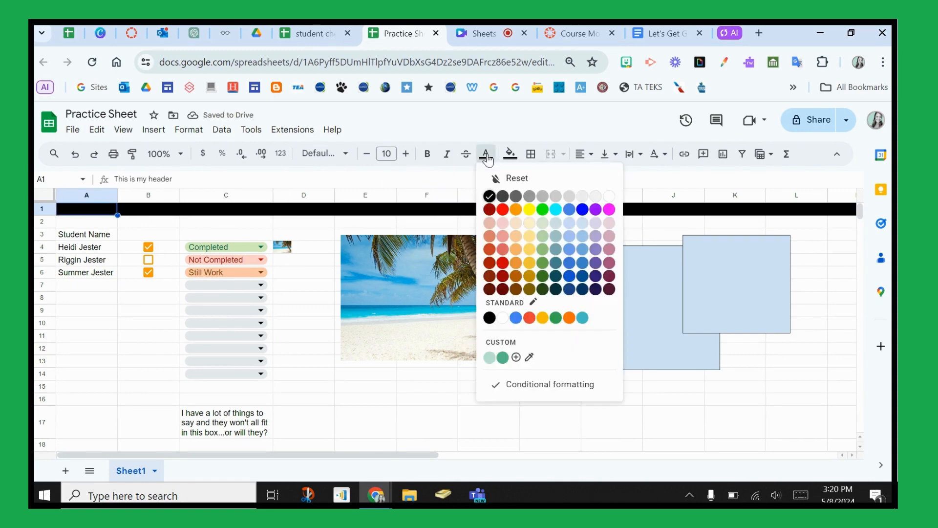
left_click(609, 196)
left_click(305, 224)
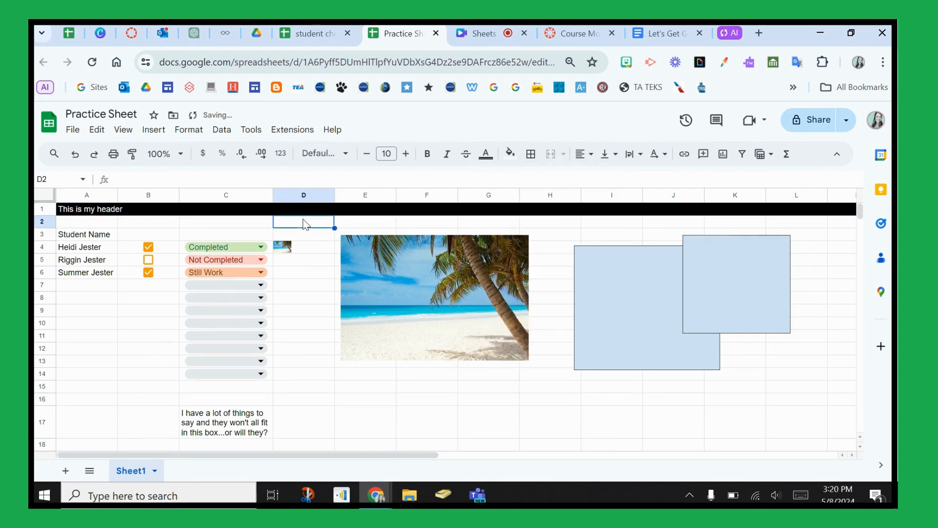
Step: Freeze the black header row 1 of the practice sheet using the 1 row option
scroll(95, 237, "down", 3)
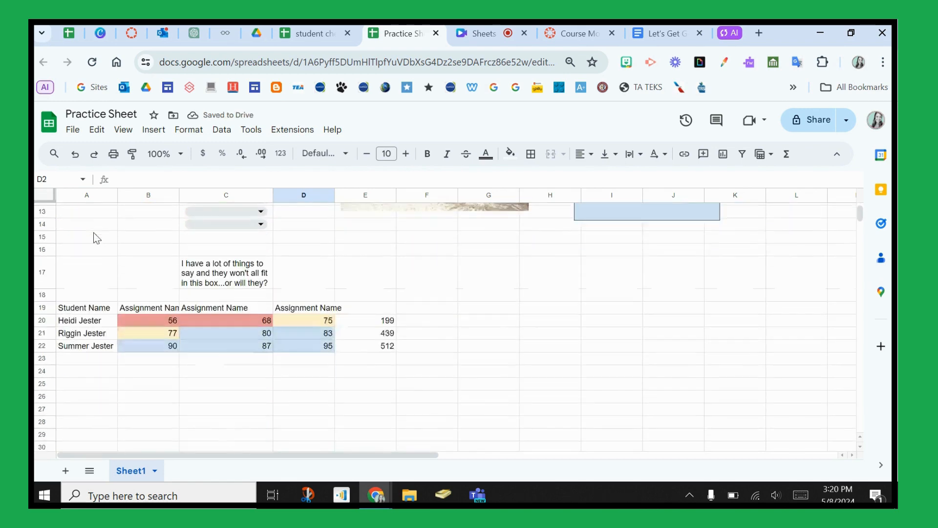
scroll(96, 238, "up", 3)
scroll(94, 237, "down", 5)
scroll(93, 236, "up", 5)
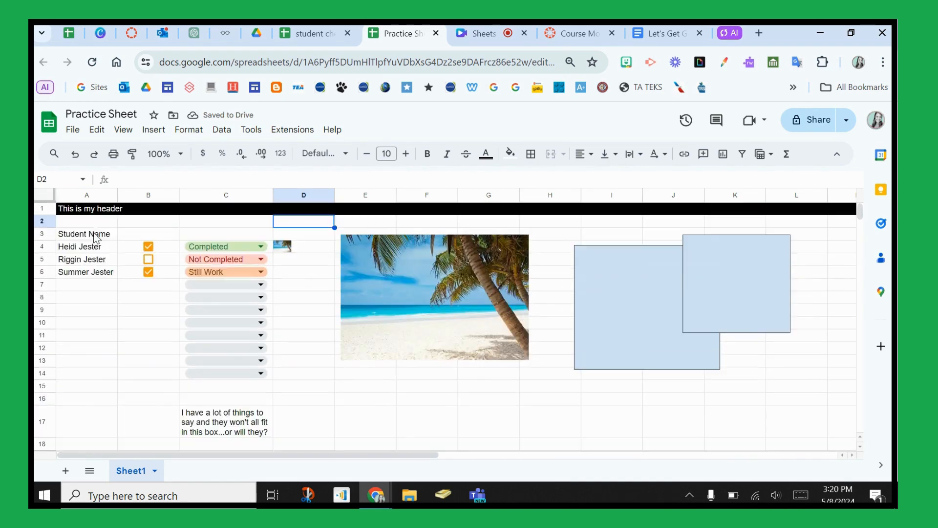
left_click(41, 208)
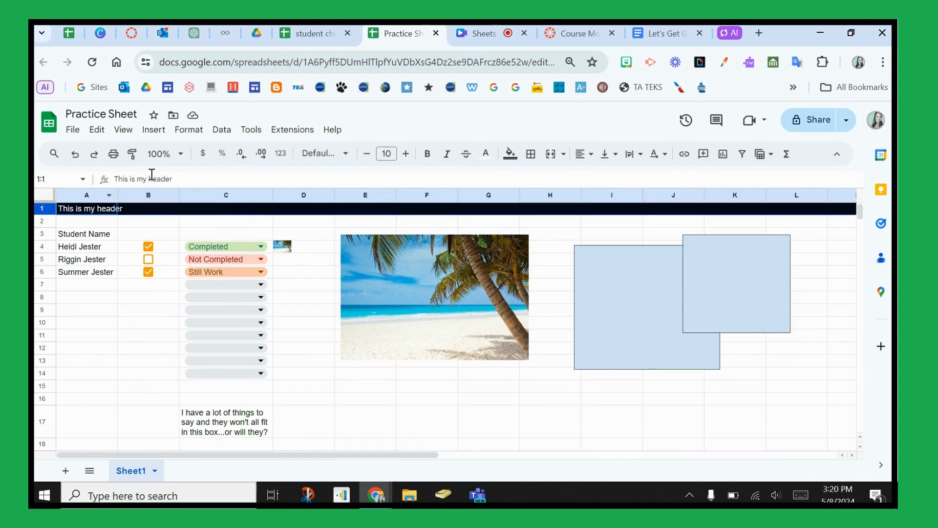
left_click(124, 130)
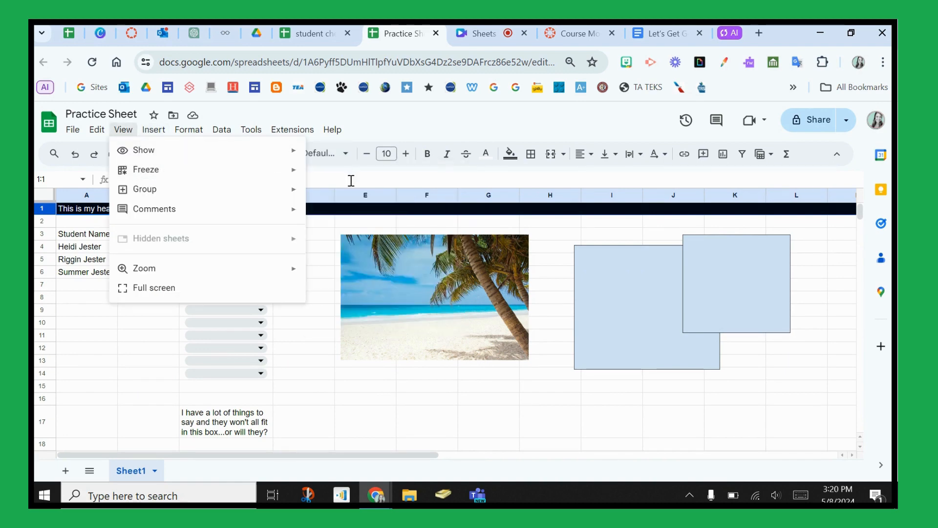
mouse_move(279, 174)
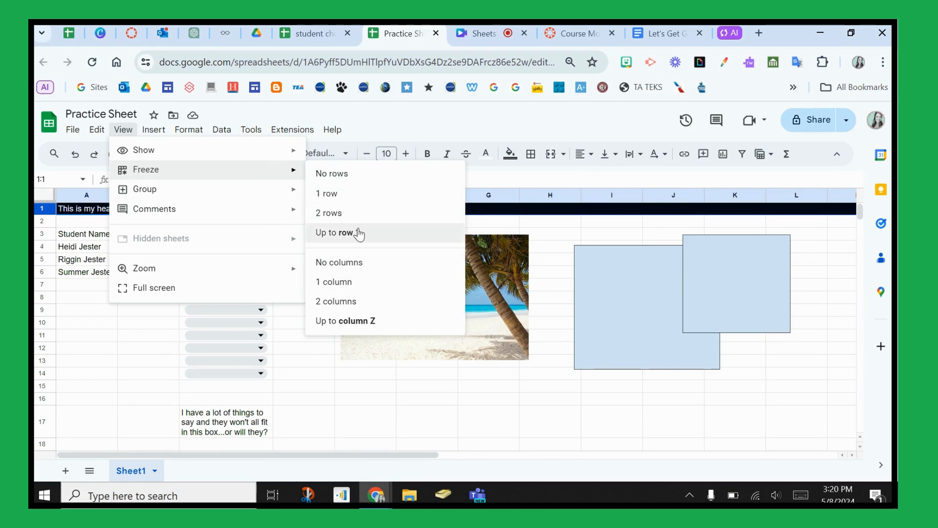
left_click(344, 198)
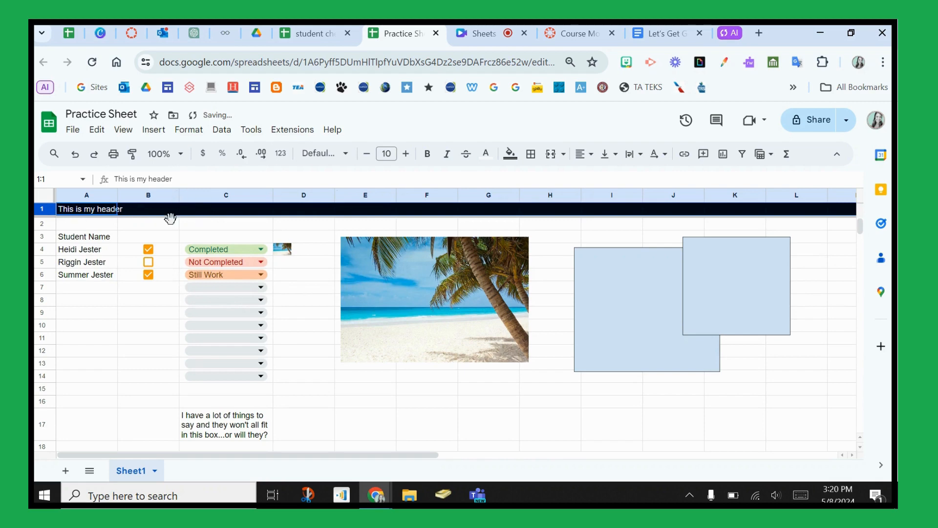
Step: Freeze column A with the student names using the 1 column option
left_click(84, 200)
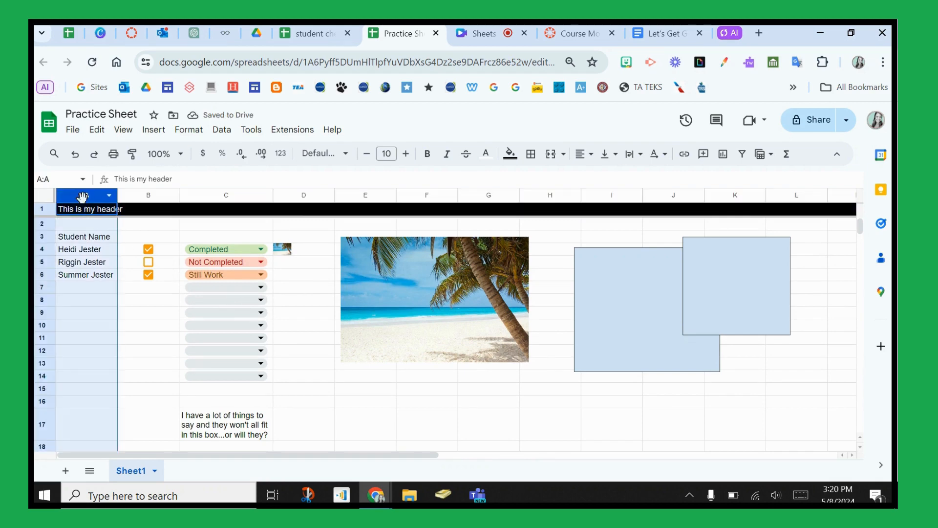
left_click(123, 131)
mouse_move(153, 172)
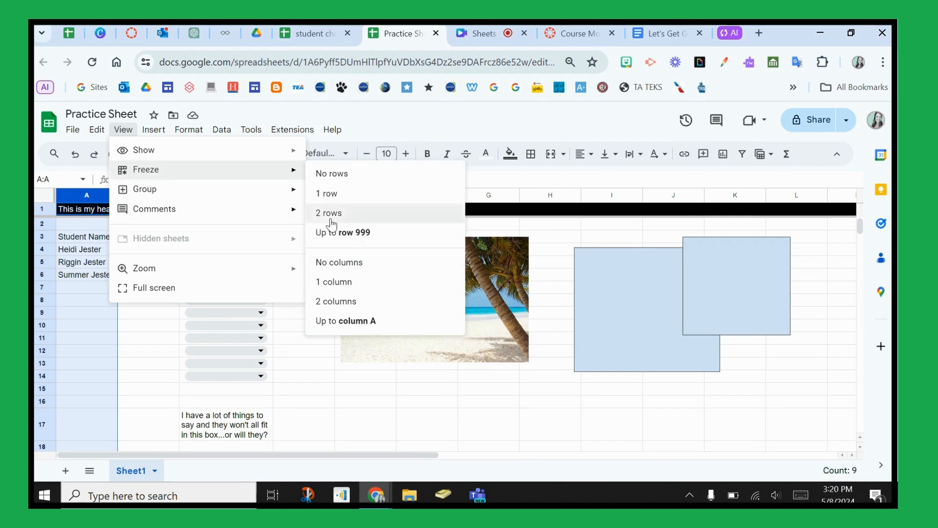
left_click(350, 280)
Step: Examine how the frozen header row and column A behave while viewing the sheet's farther columns and lower rows
scroll(211, 316, "right", 5)
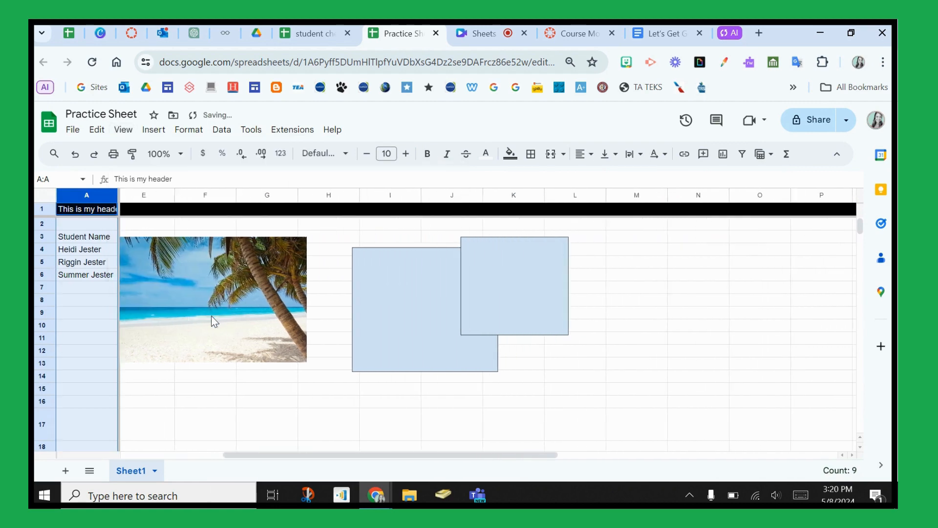
scroll(211, 316, "left", 5)
scroll(211, 316, "down", 5)
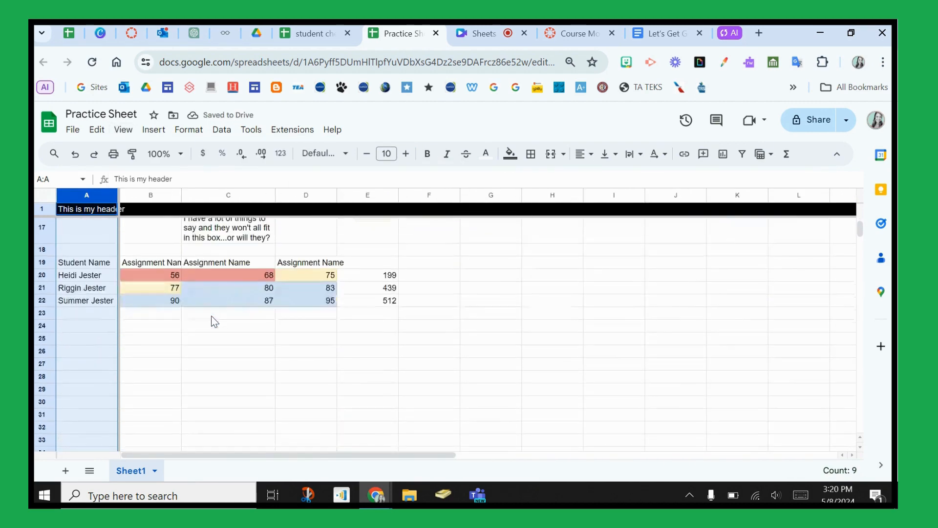
scroll(211, 316, "up", 5)
scroll(214, 321, "right", 5)
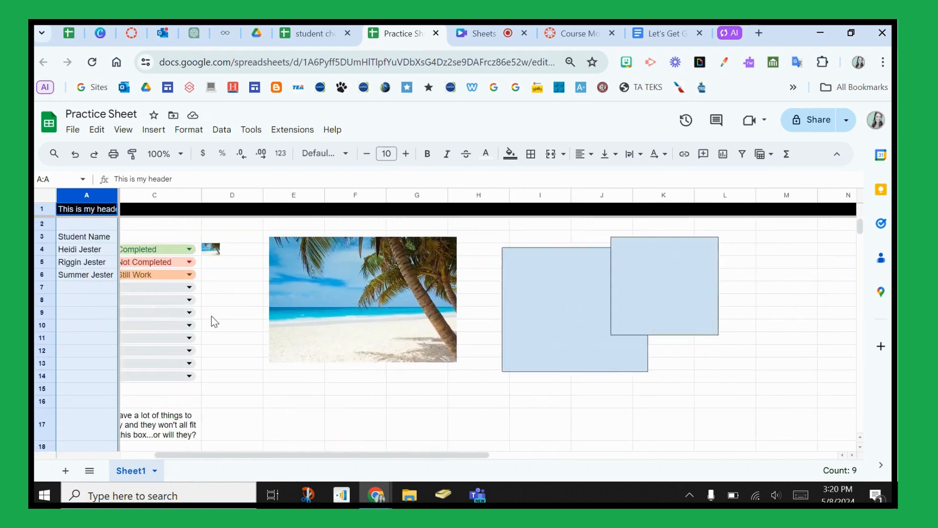
scroll(214, 321, "left", 5)
scroll(214, 321, "down", 5)
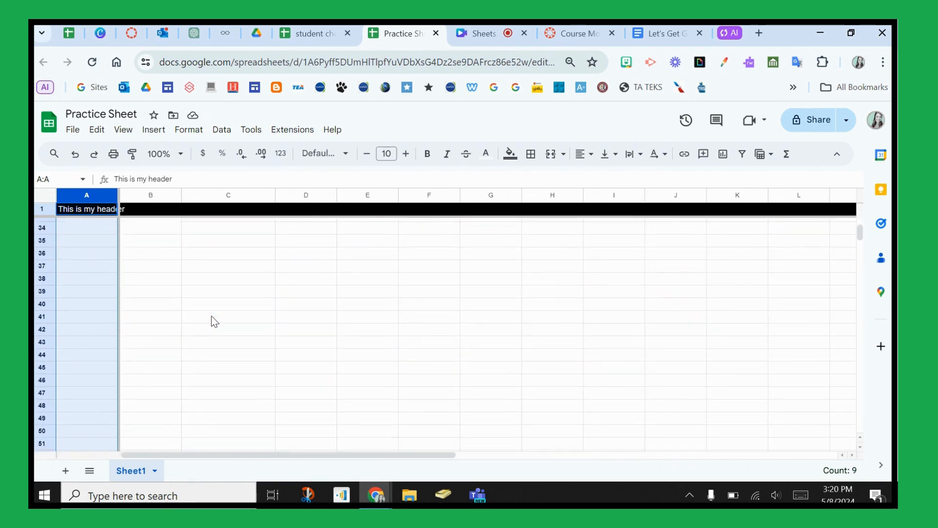
scroll(213, 321, "up", 5)
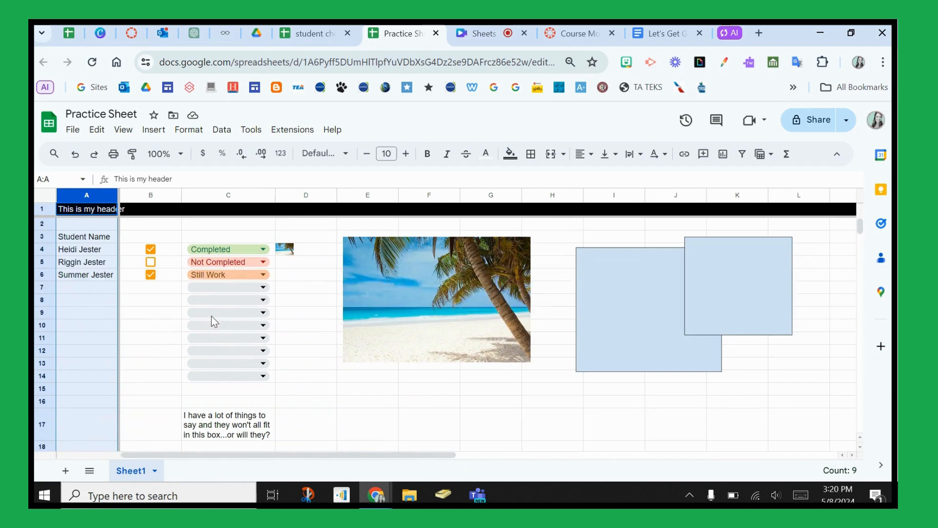
left_click(137, 314)
scroll(136, 314, "right", 5)
scroll(136, 315, "left", 5)
scroll(137, 315, "right", 5)
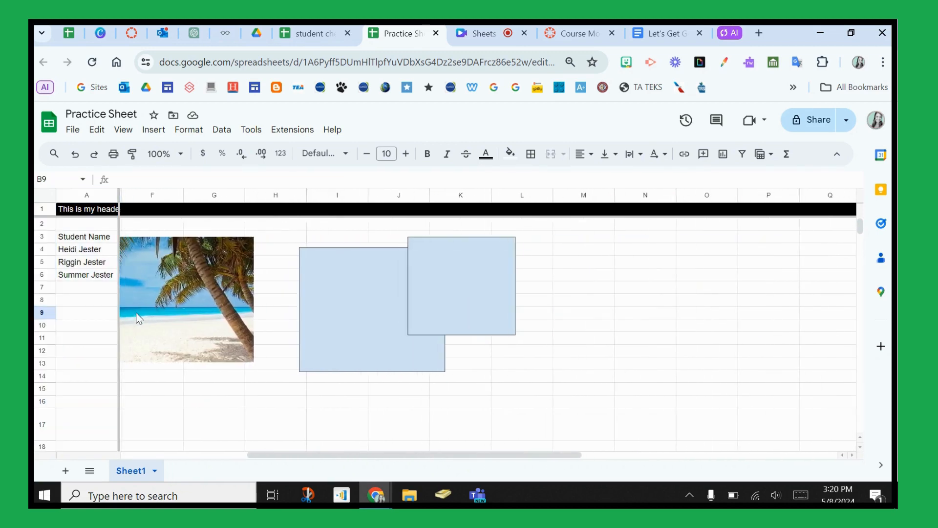
scroll(136, 315, "left", 5)
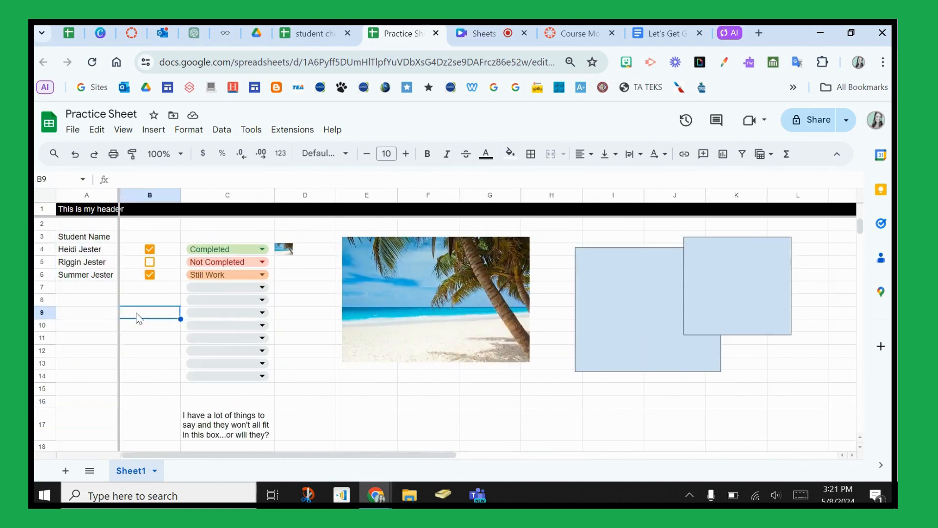